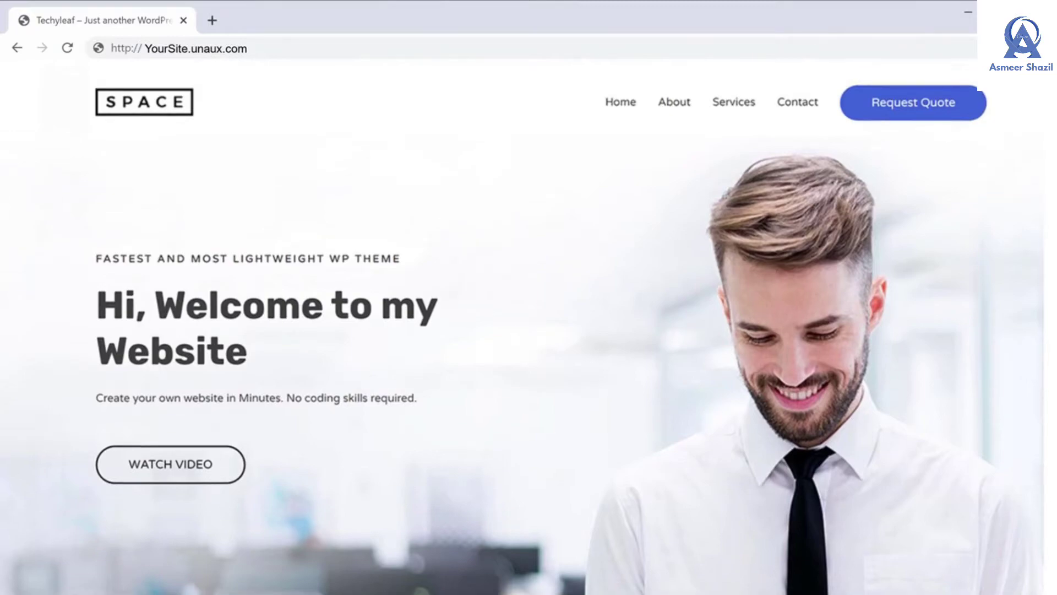
Place an Image widget, then a Text Editor widget below it, on the Elementor canvas
scroll(522, 331, down, 10)
scroll(522, 330, down, 20)
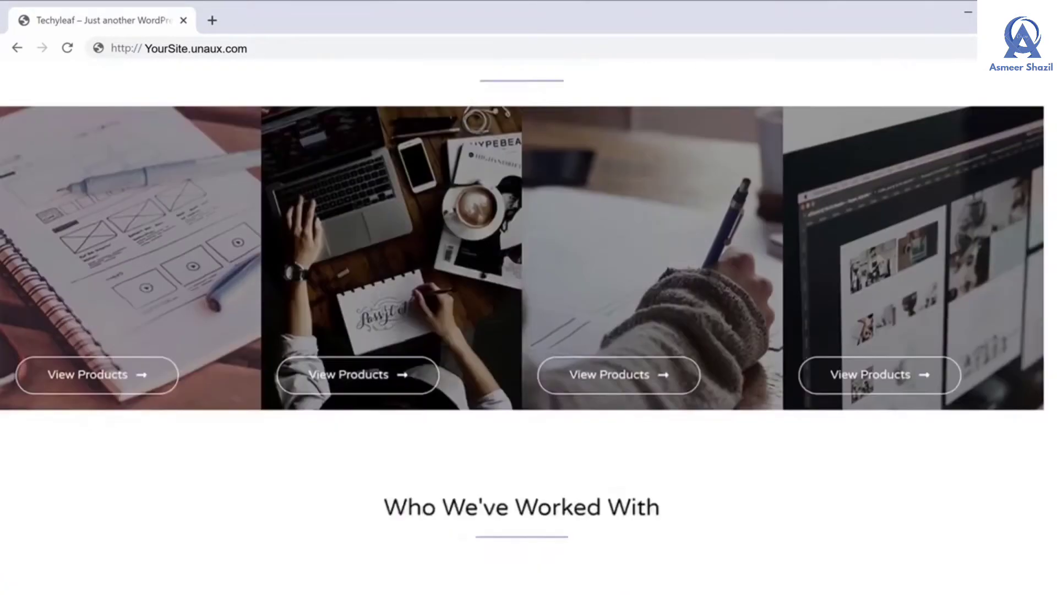
scroll(522, 330, down, 5)
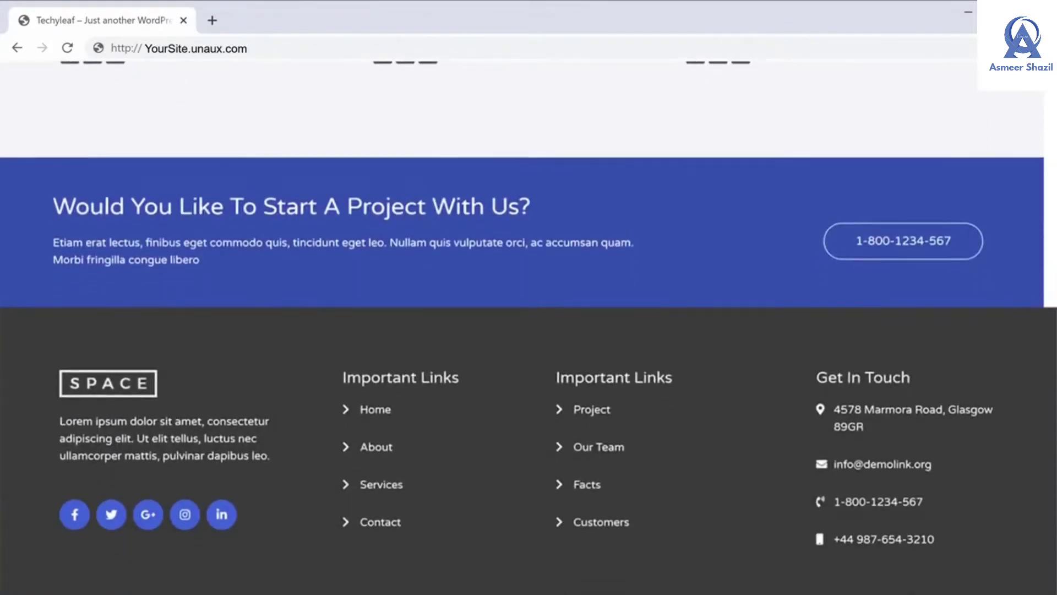
scroll(522, 330, up, 20)
scroll(521, 330, up, 10)
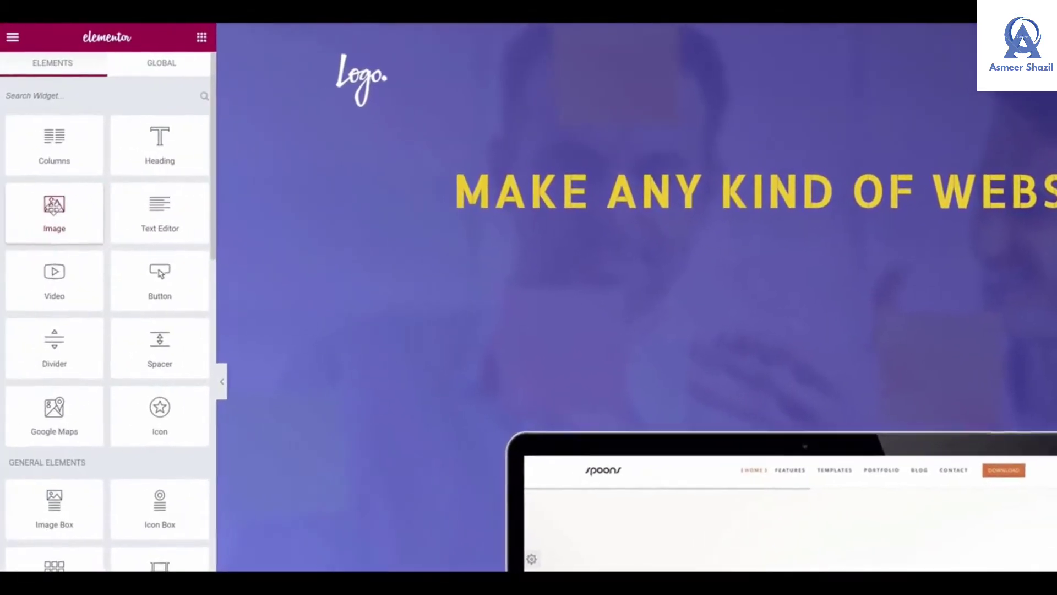
drag(56, 212, 769, 163)
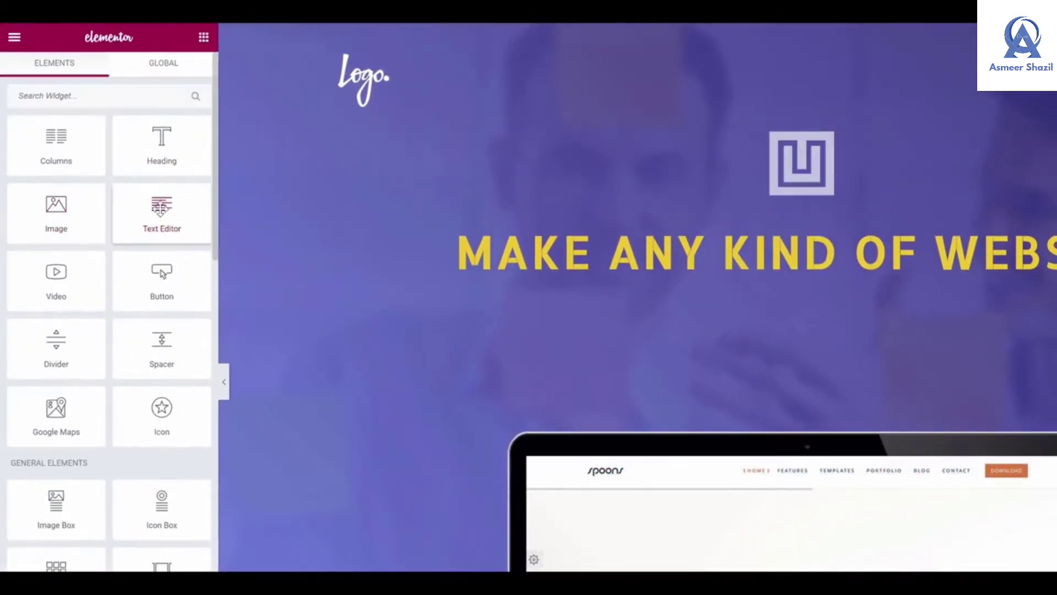
drag(161, 207, 502, 288)
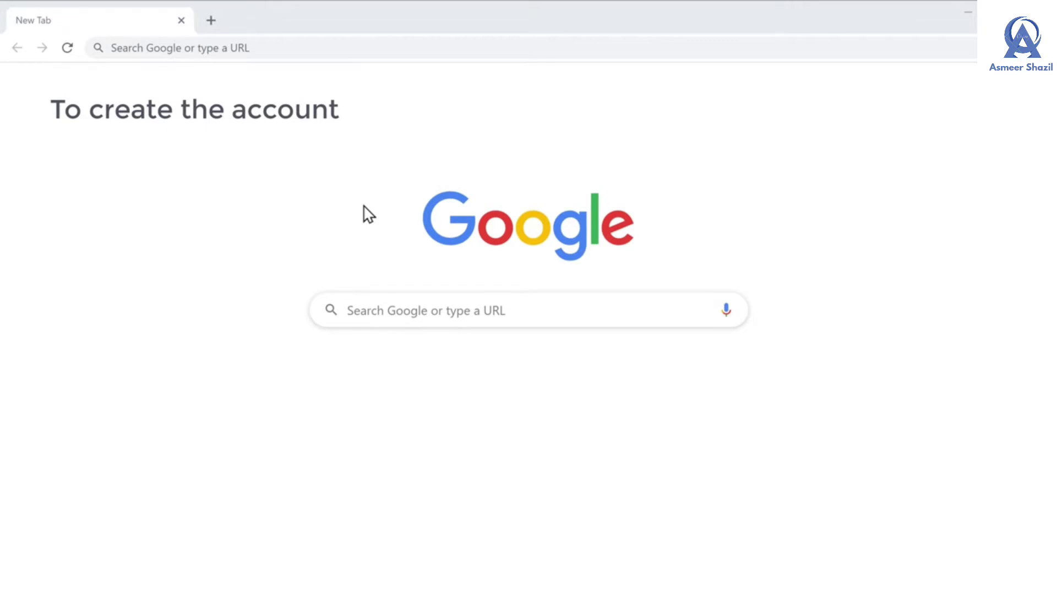
Go to profreehost.com in the browser
click(296, 47)
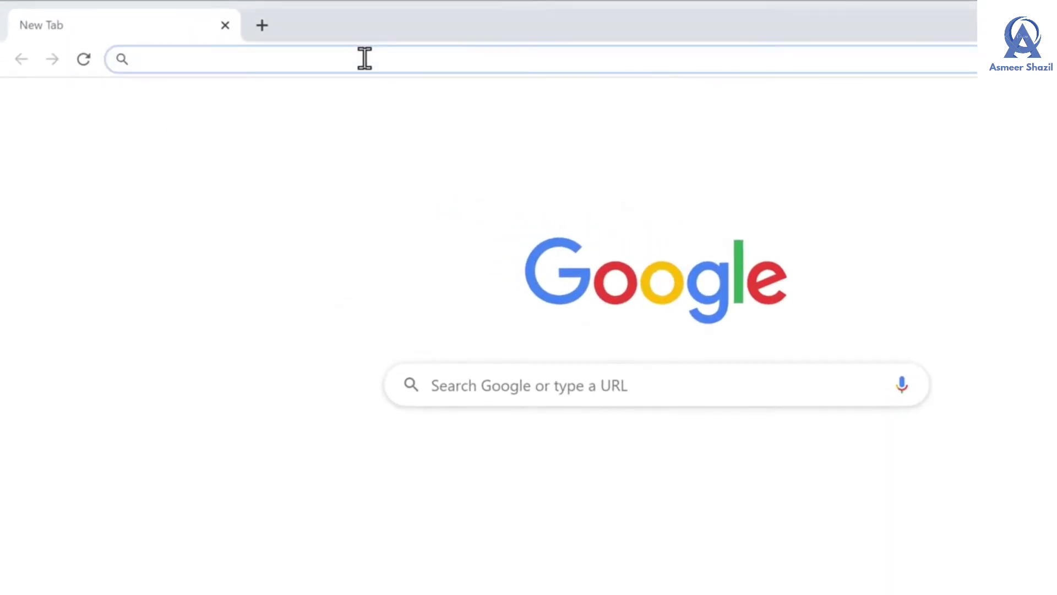
text(profreehost)
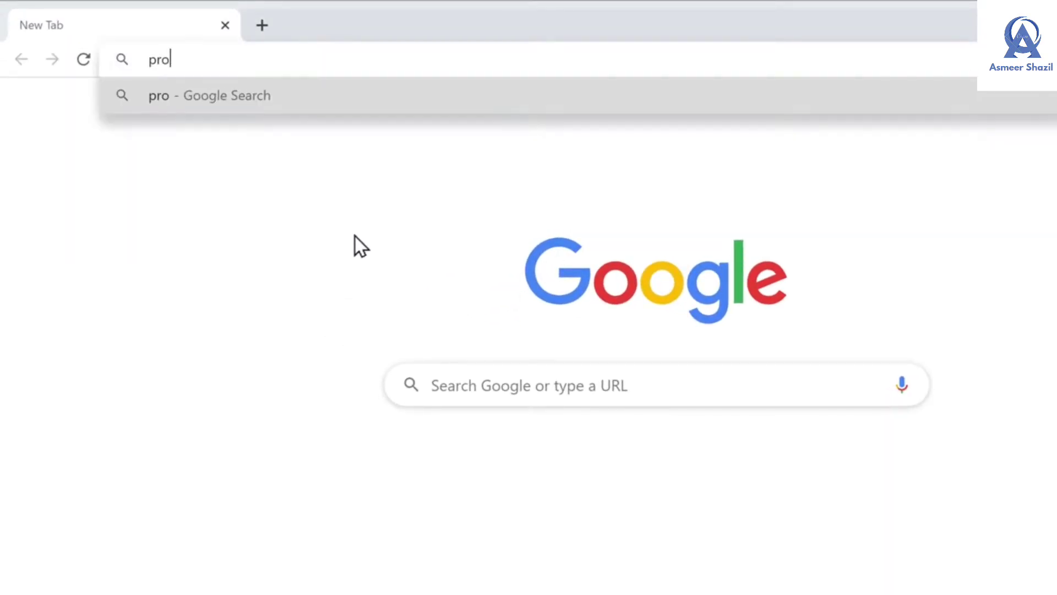
text(.com)
key(Return)
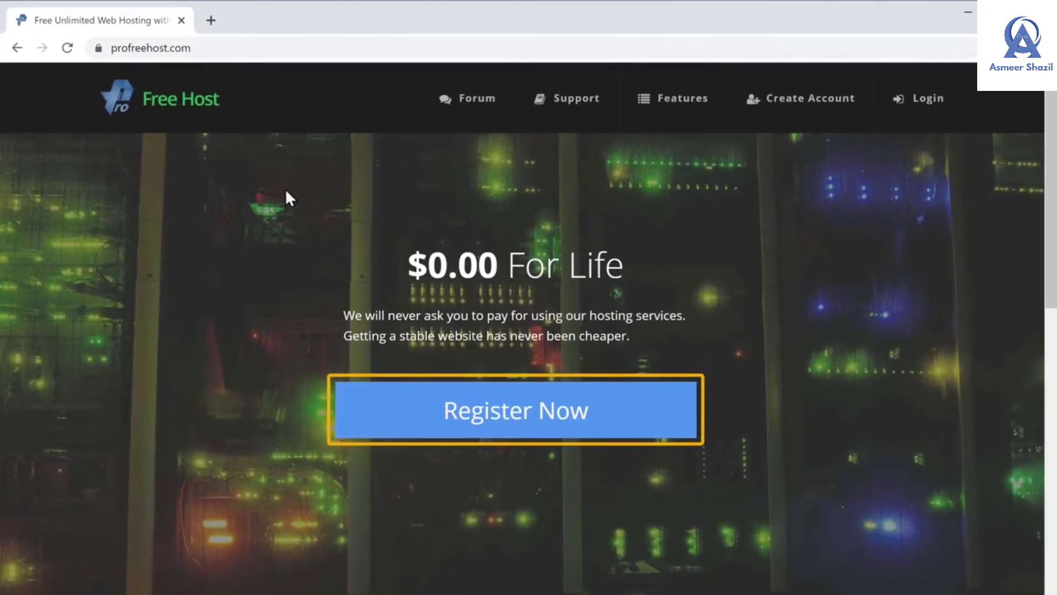
Register a free ProFreeHost account with an e-mail address and password
click(495, 435)
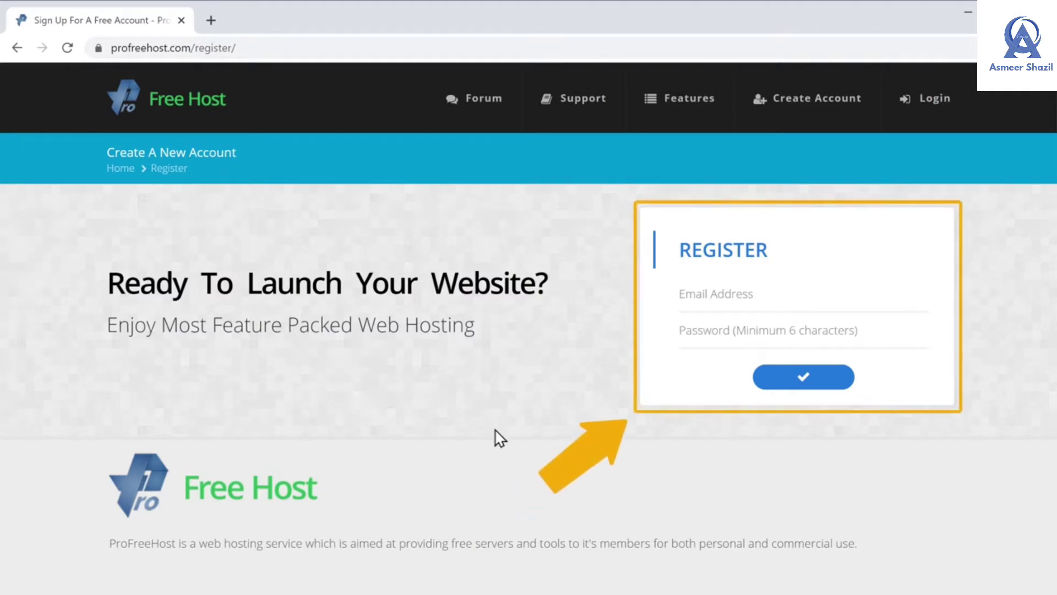
click(766, 293)
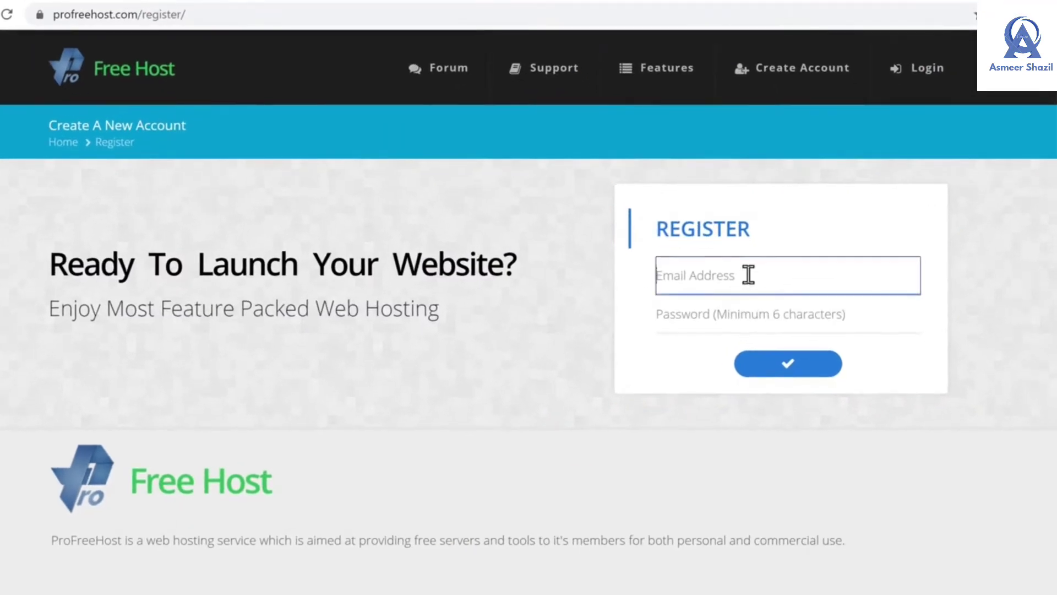
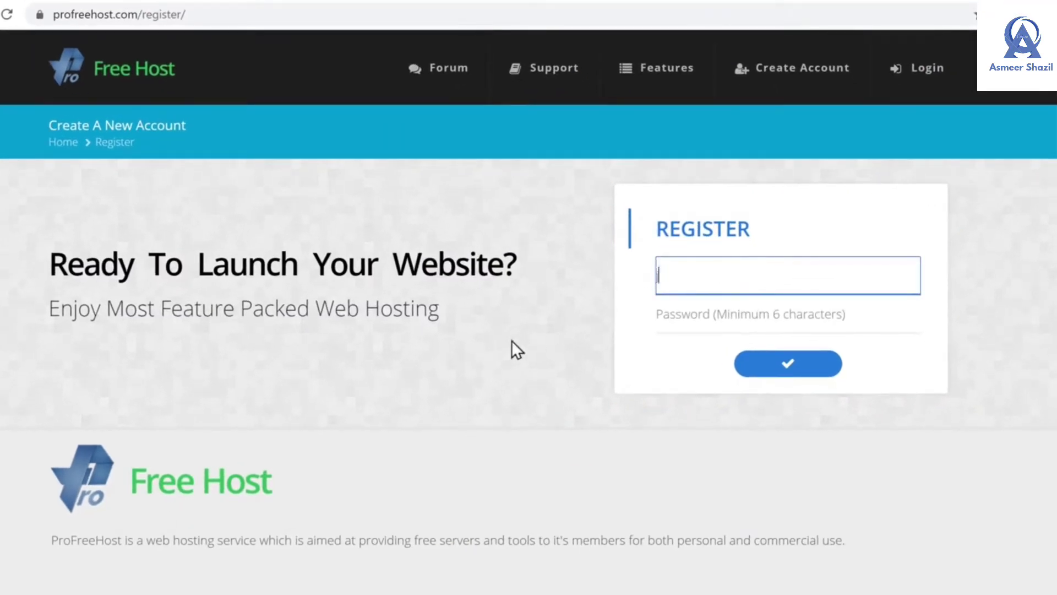
key(Tab)
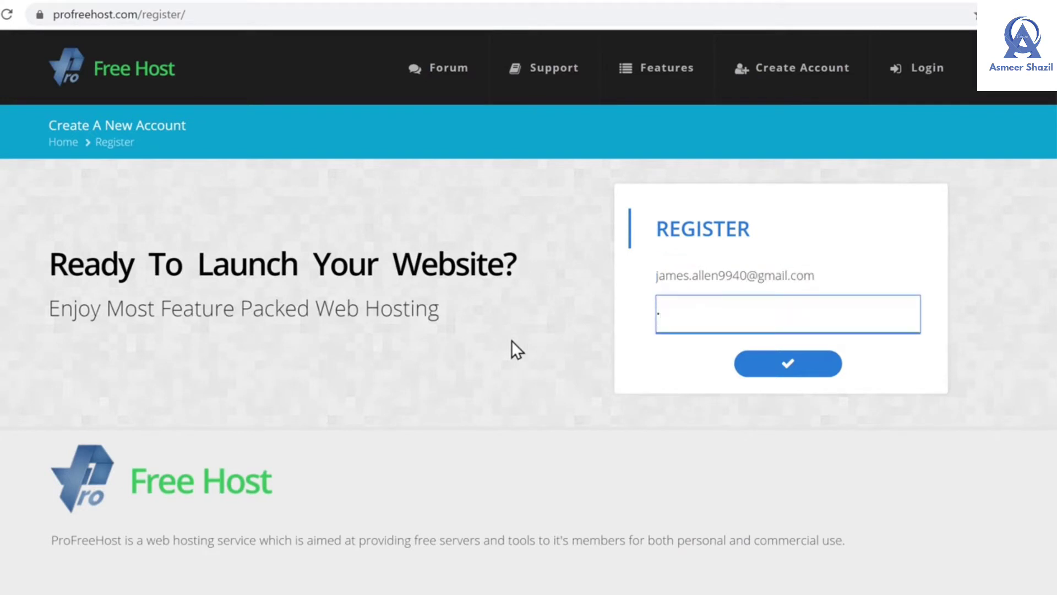
text(********)
key(Tab)
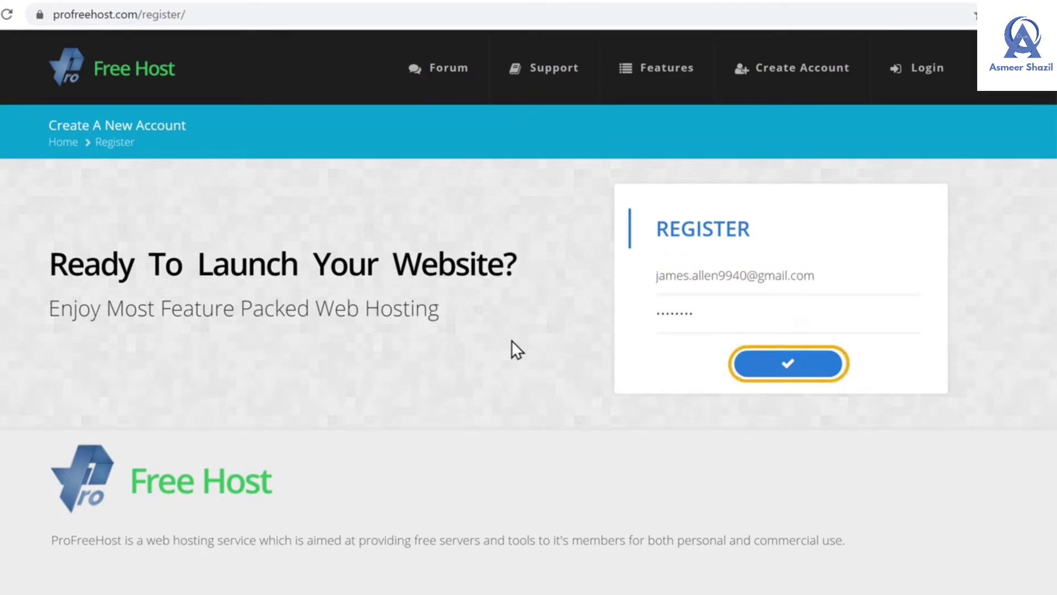
click(792, 377)
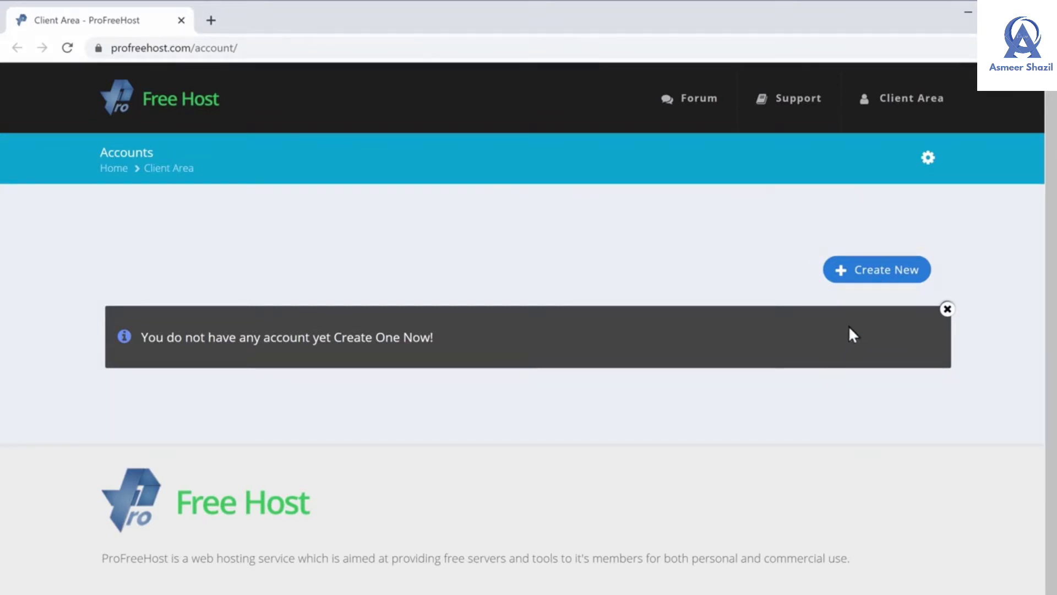
Create a new website named techyleaf on the unaux.com domain
click(879, 278)
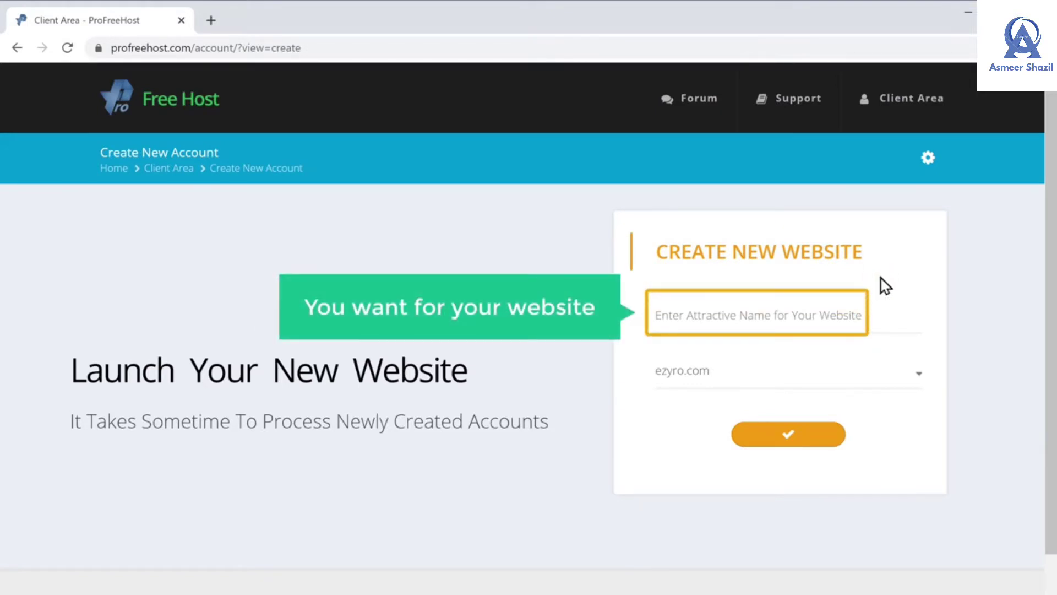
click(722, 313)
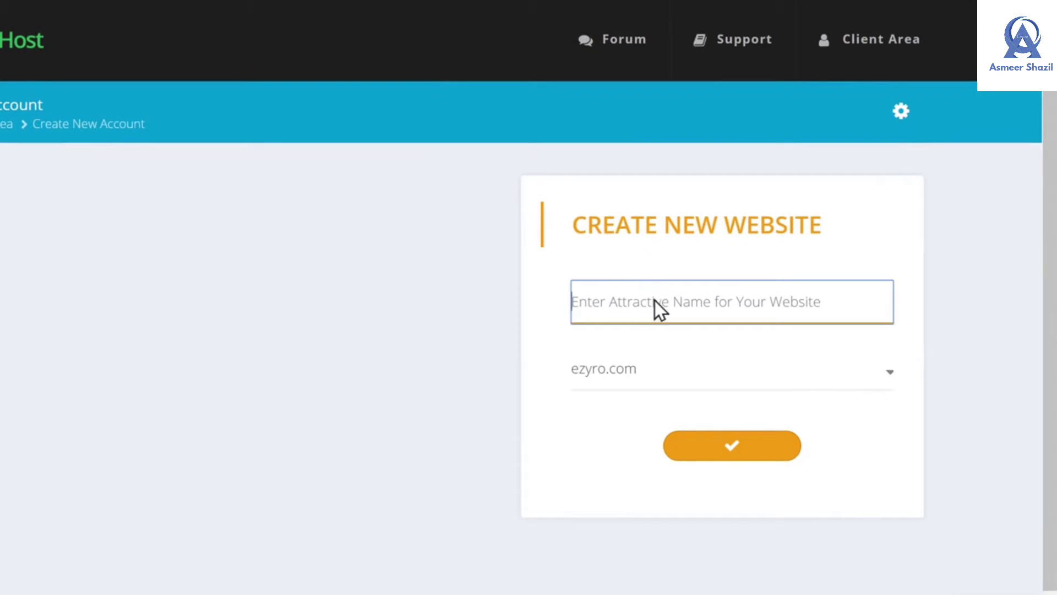
text(techyleaf)
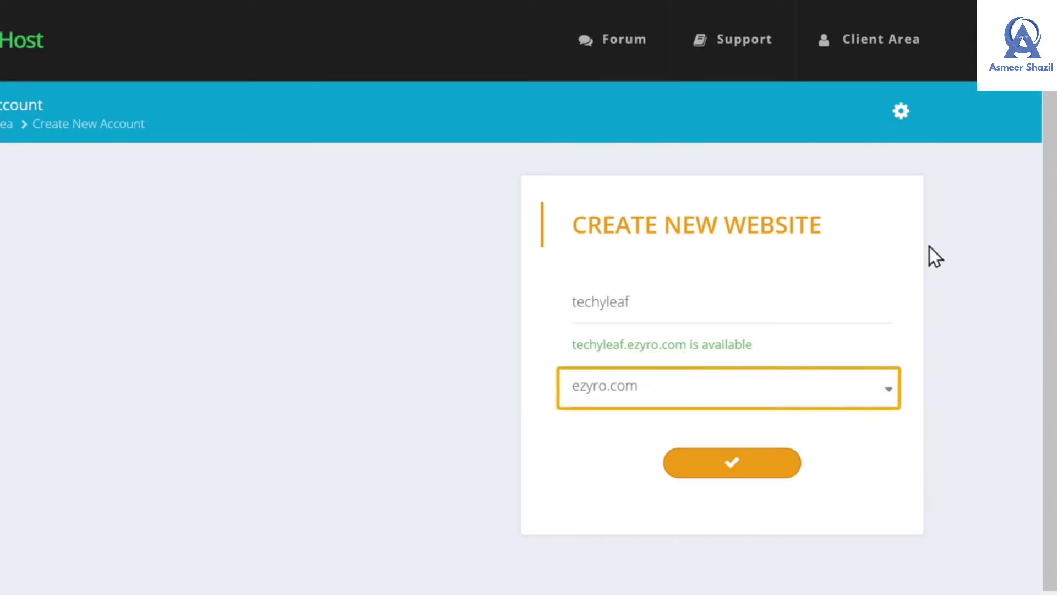
click(660, 391)
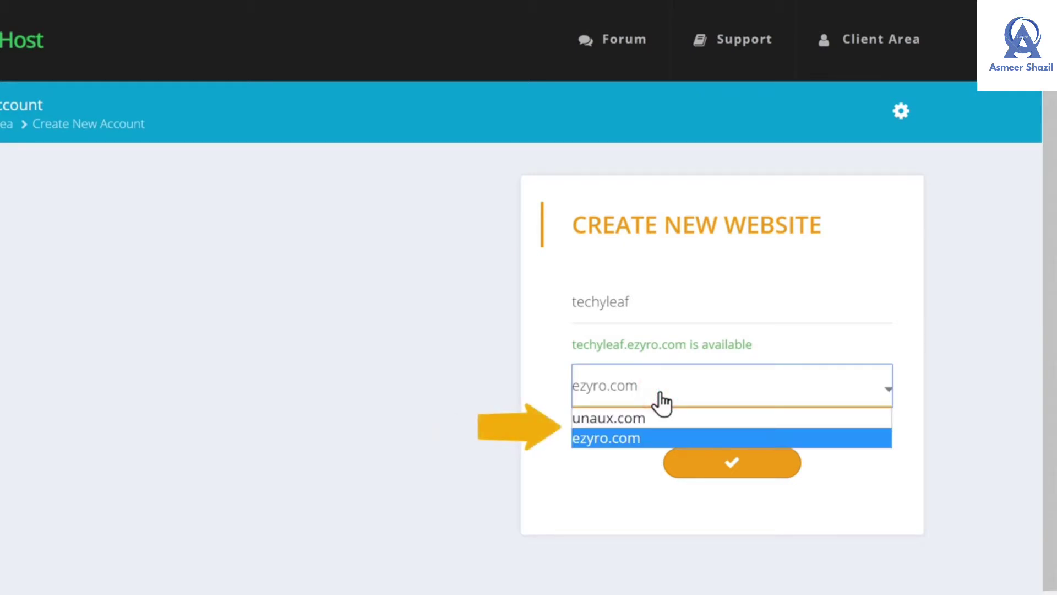
click(616, 419)
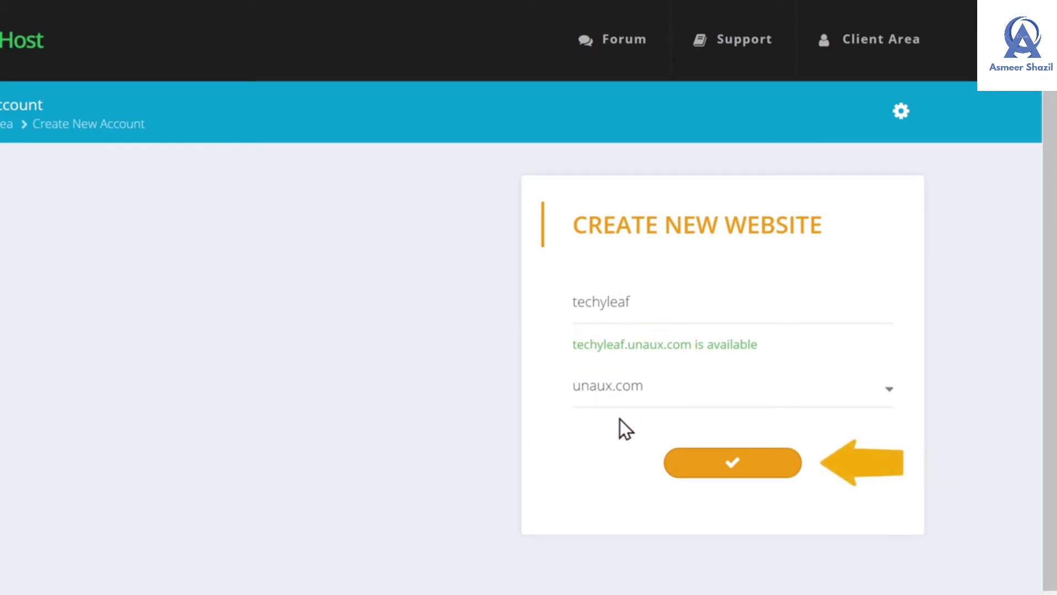
click(731, 475)
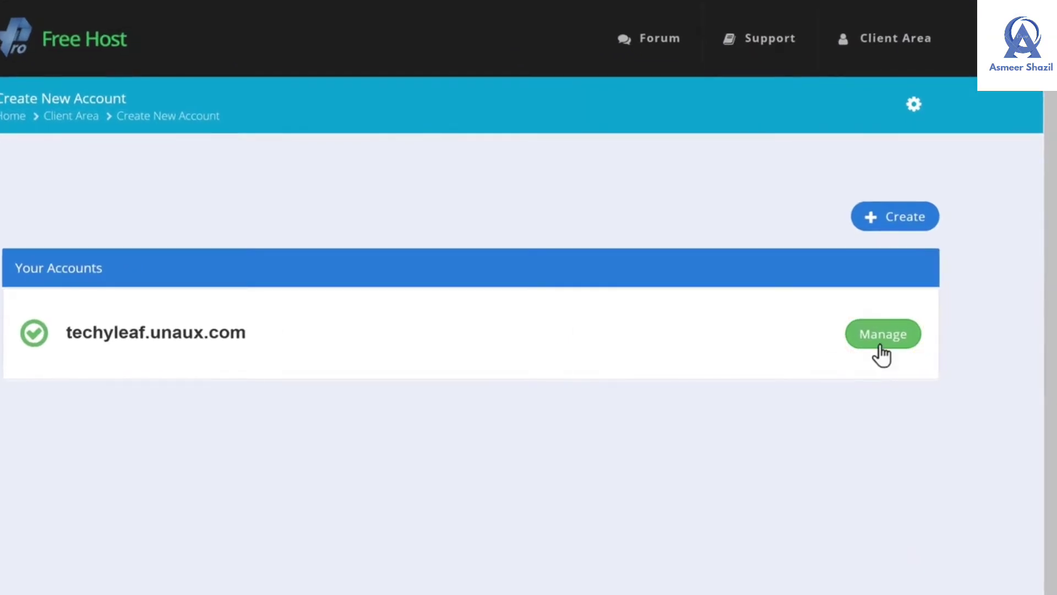
Manage techyleaf.unaux.com and enter its VistaPanel control panel
click(879, 345)
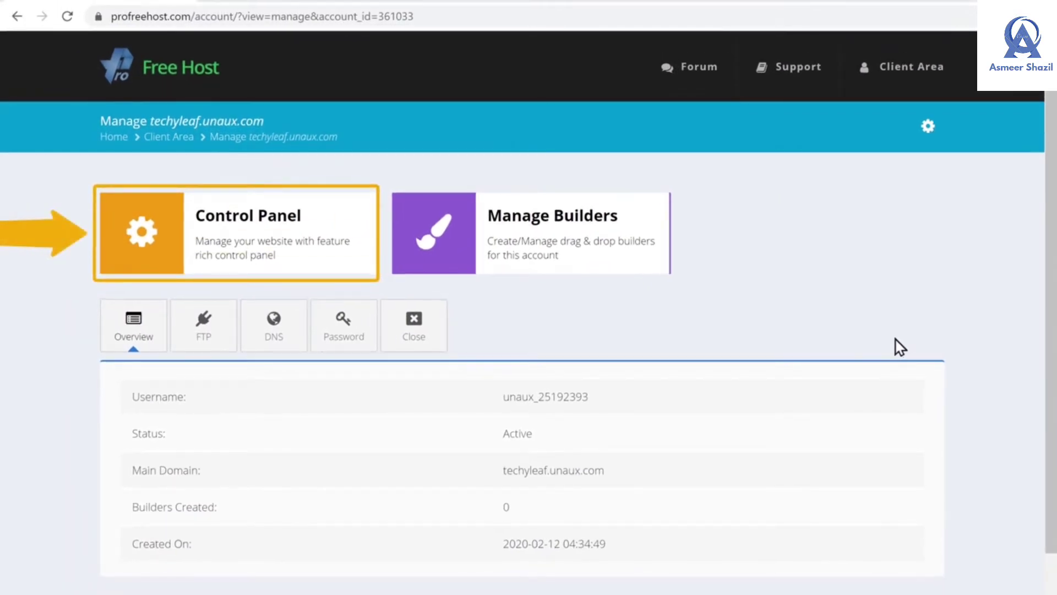
click(241, 272)
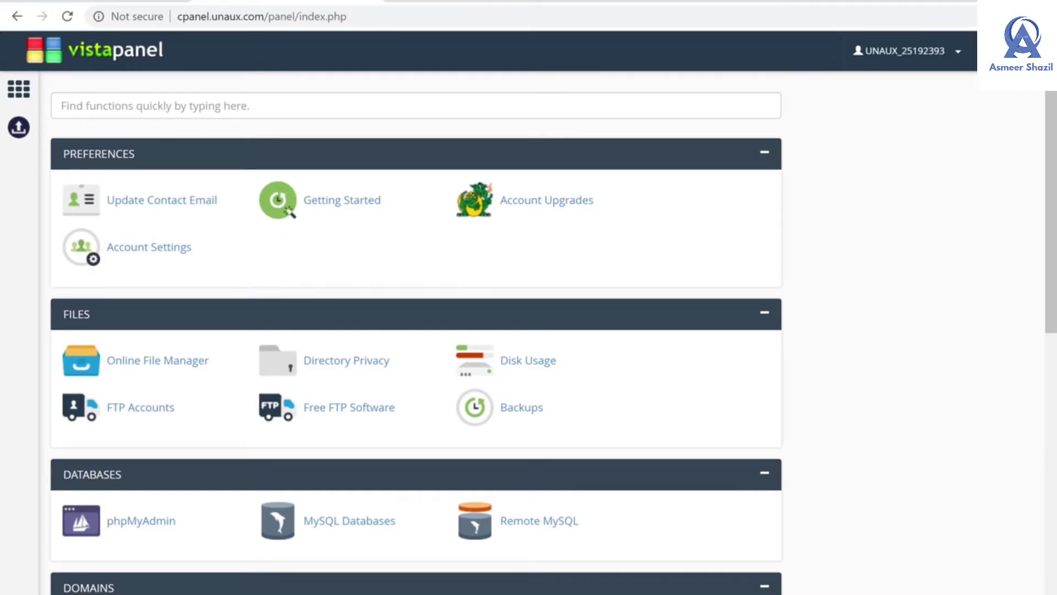
Launch Softaculous Apps Installer from VistaPanel's Software section
scroll(416, 330, down, 7)
scroll(416, 330, down, 2)
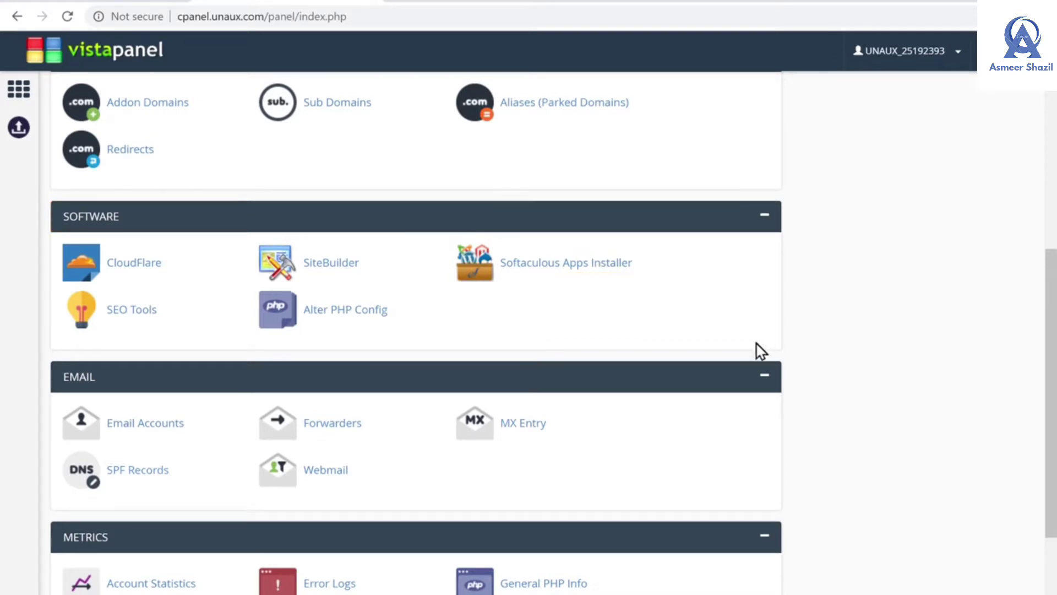
click(577, 273)
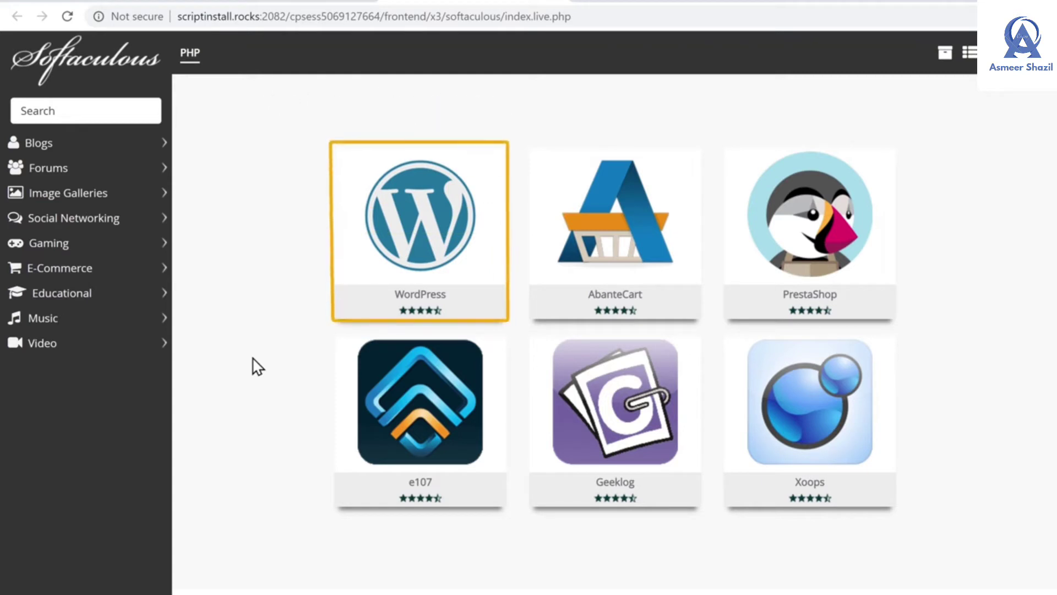
Install WordPress through Softaculous, entering the admin username and password
mouse_move(376, 290)
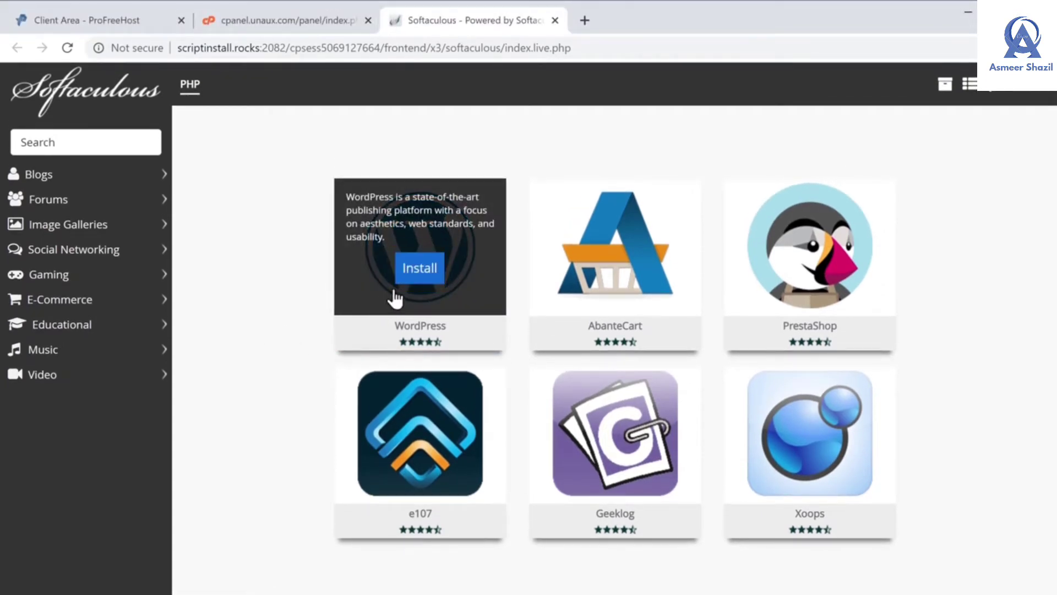
click(417, 278)
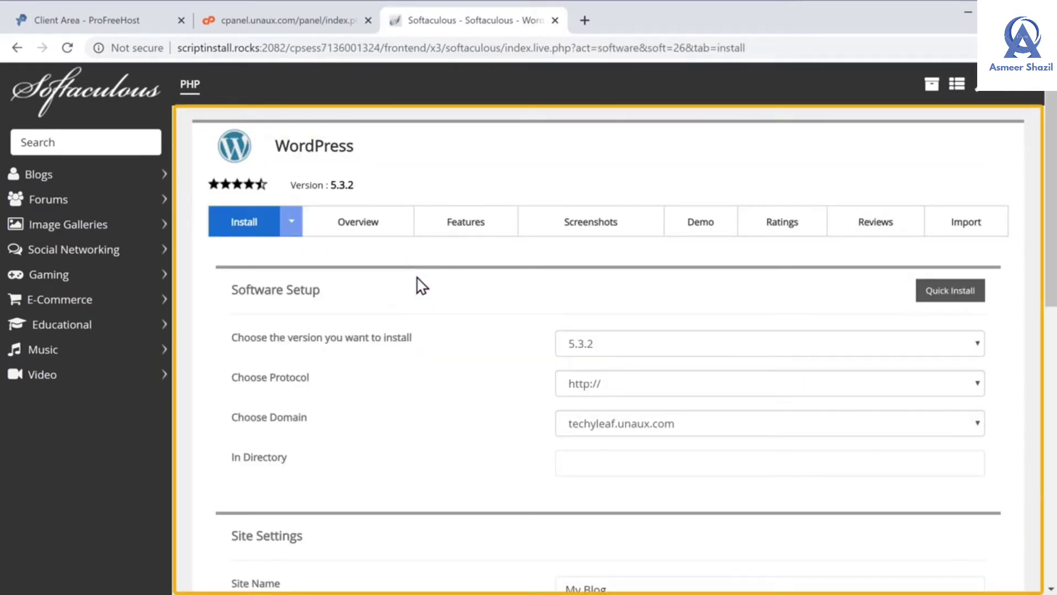
scroll(421, 285, down, 9)
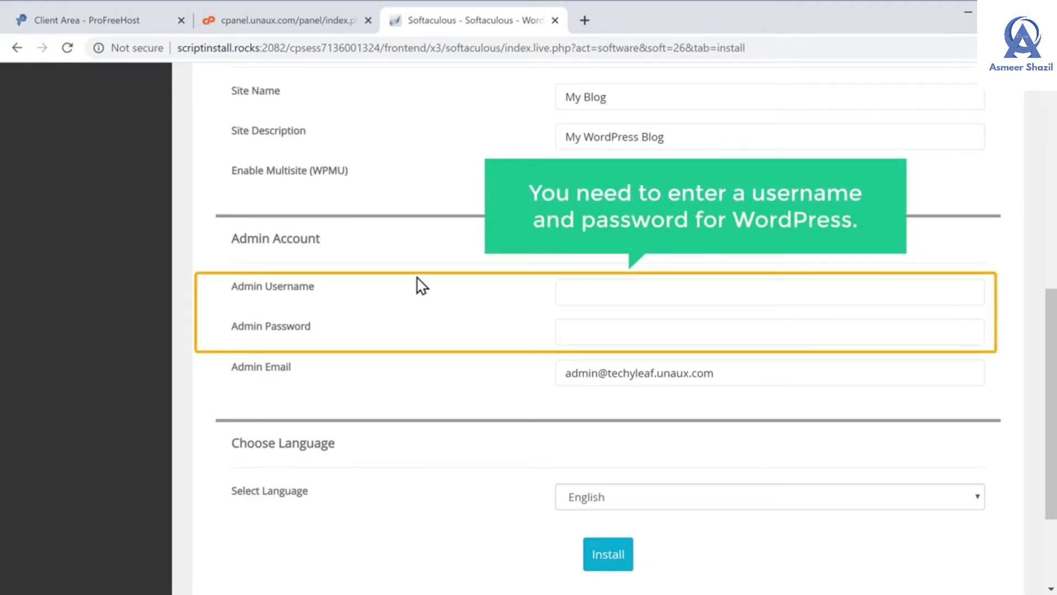
click(573, 294)
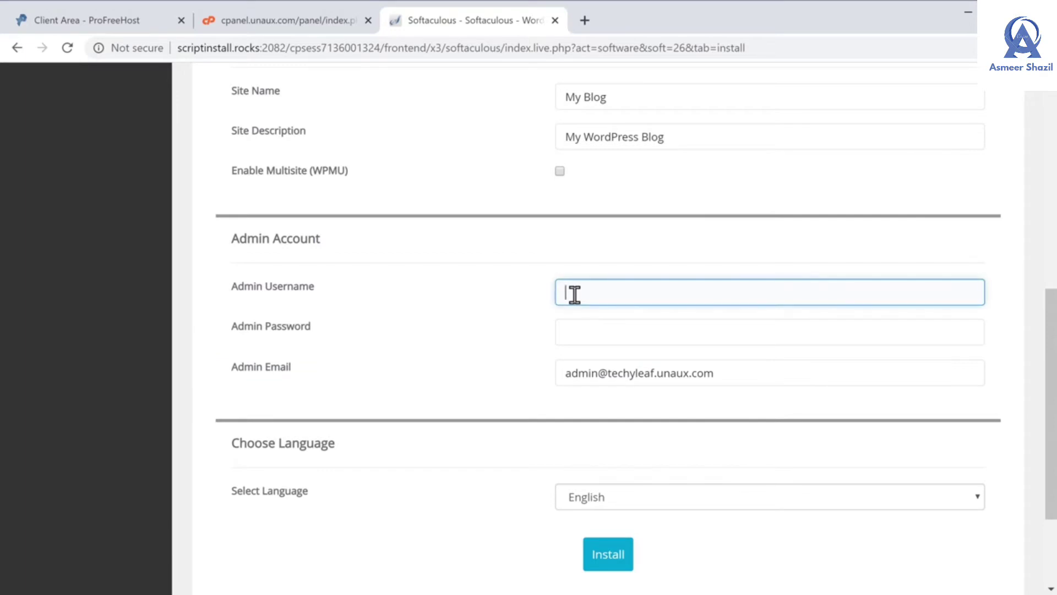
key(Tab)
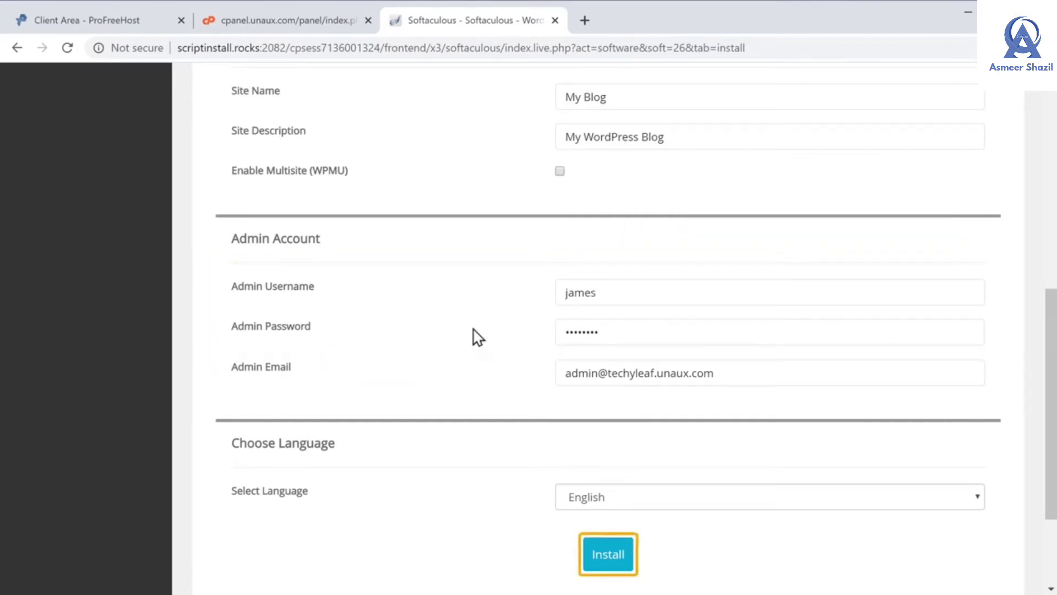
click(604, 566)
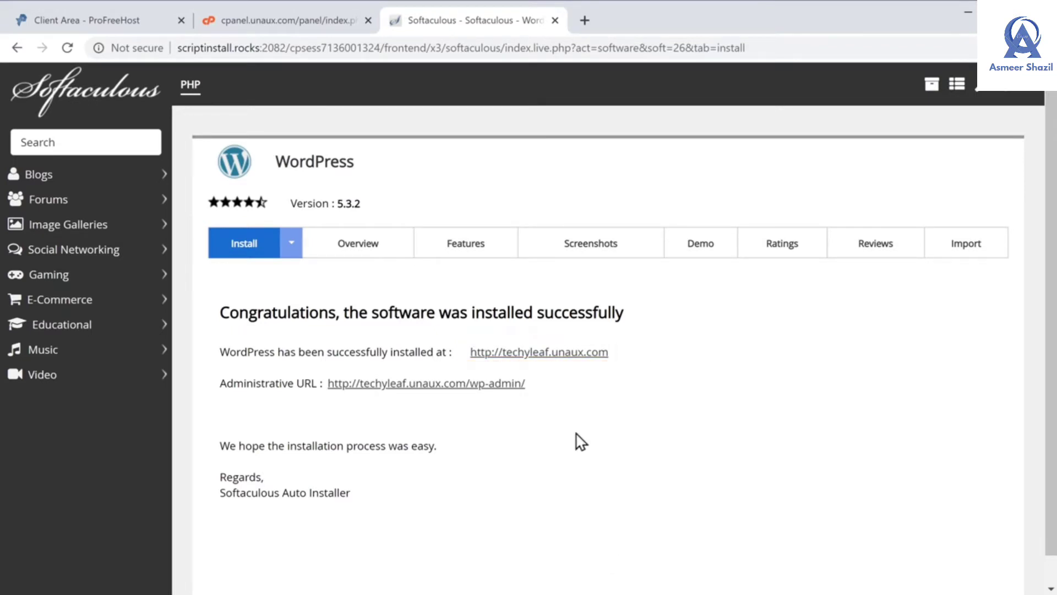
click(558, 357)
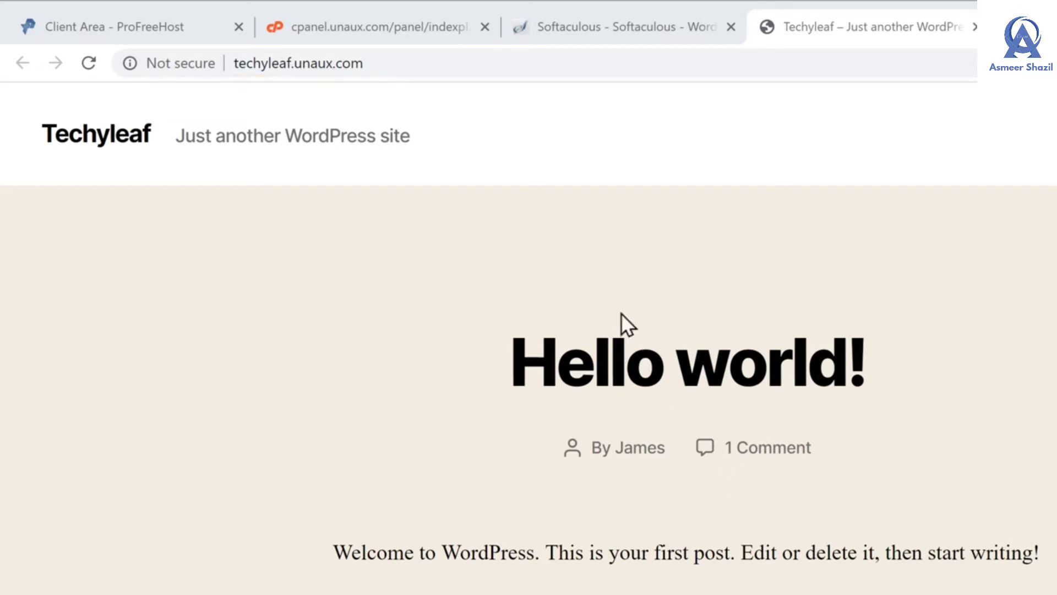
Append /wp-admin to the techyleaf.unaux.com address and load it
click(383, 65)
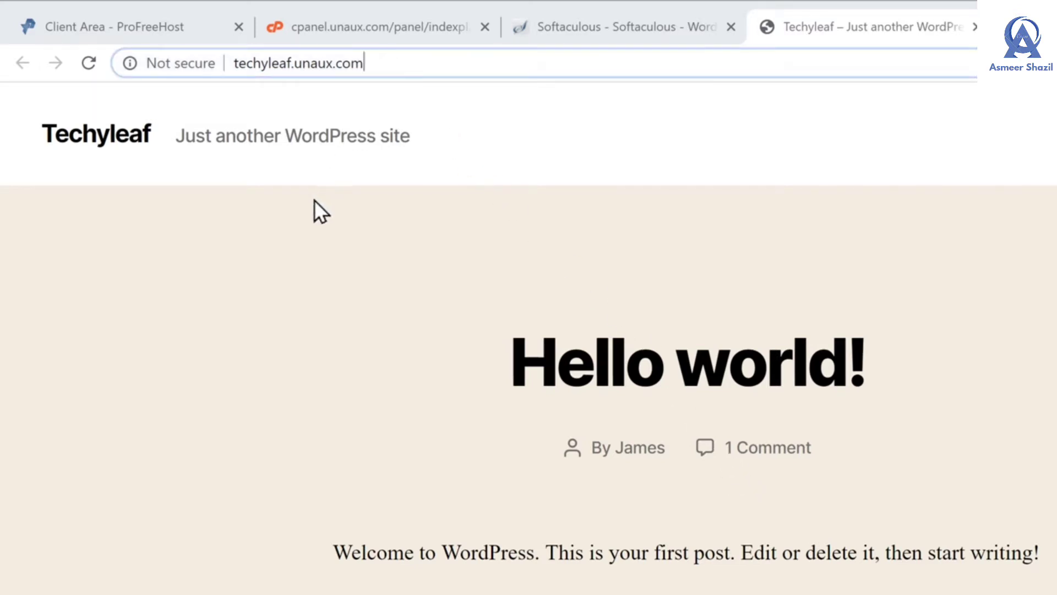
text(/wp-admin)
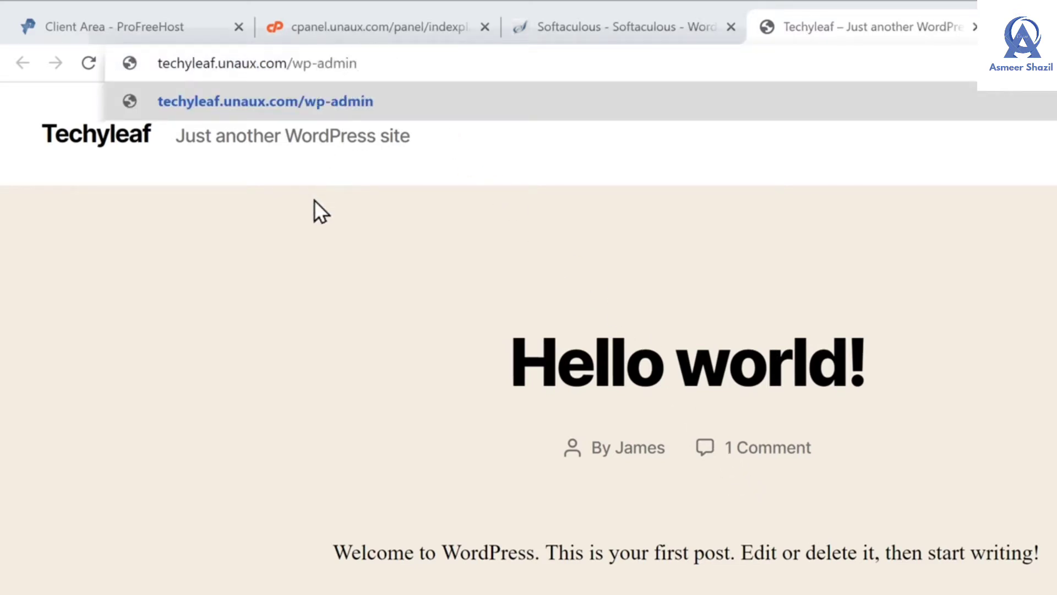
key(Return)
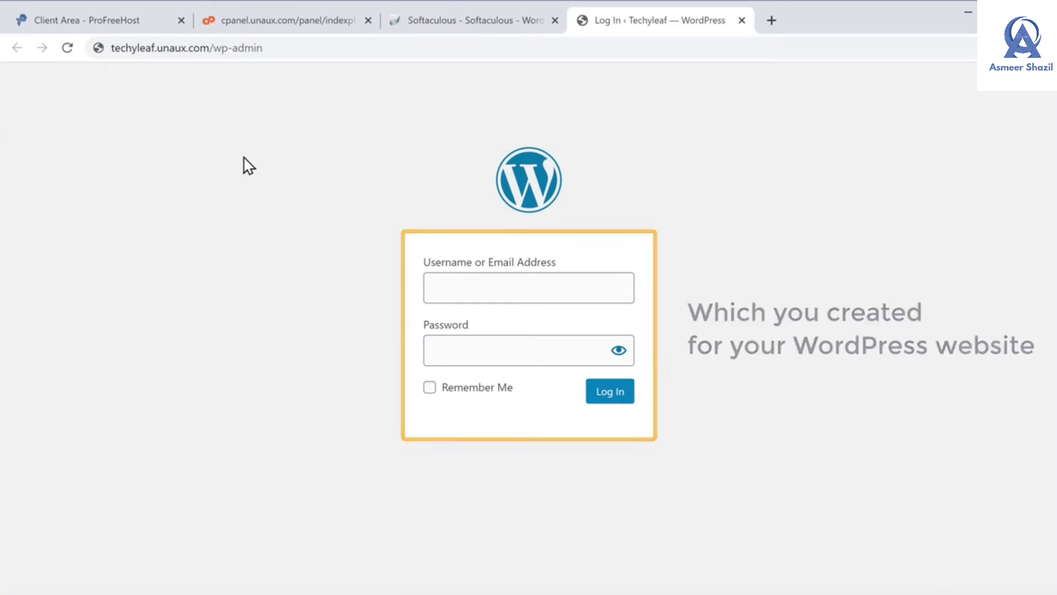
Log in to the Techyleaf WordPress admin with the admin username and password
click(454, 284)
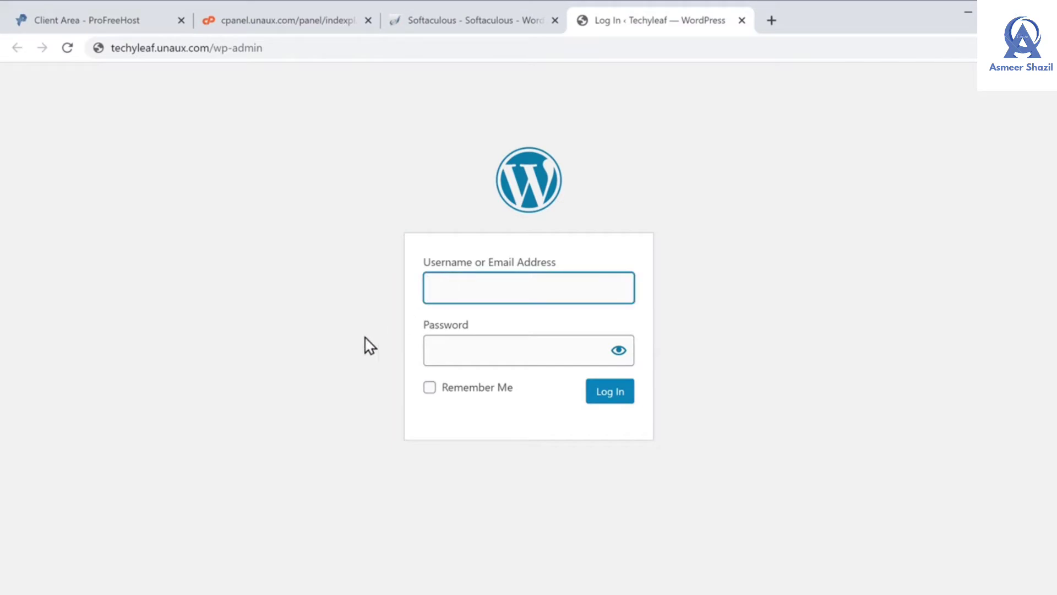
text(james)
key(Tab)
text(•••••)
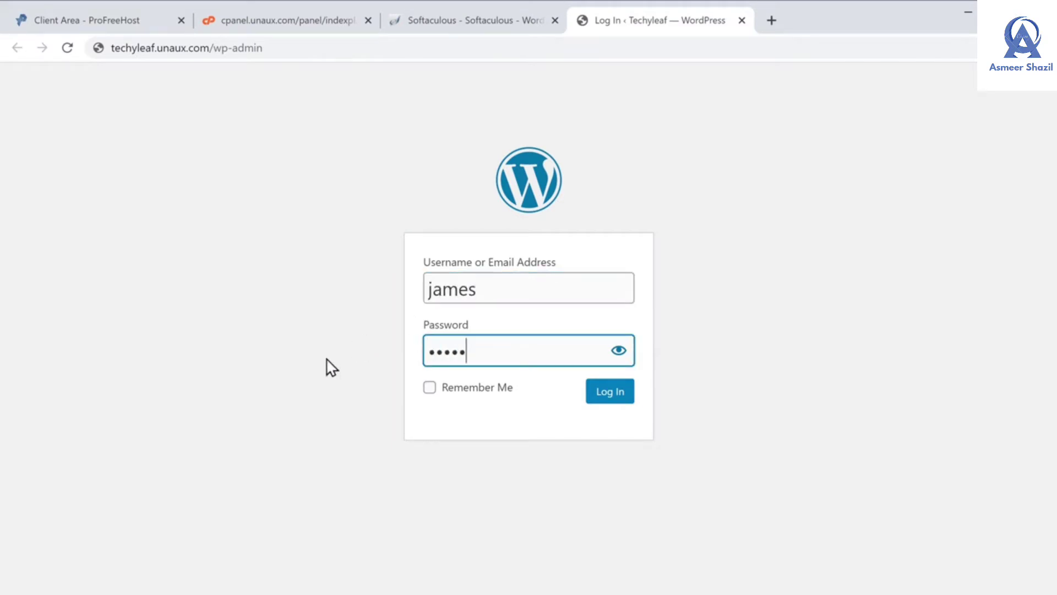
text(•••)
click(327, 359)
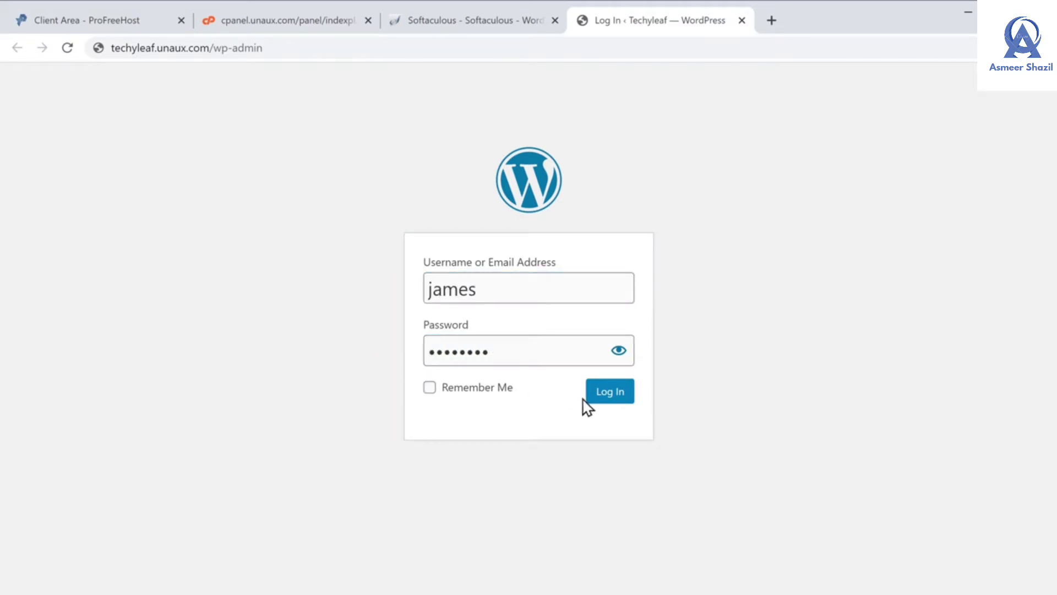
click(605, 401)
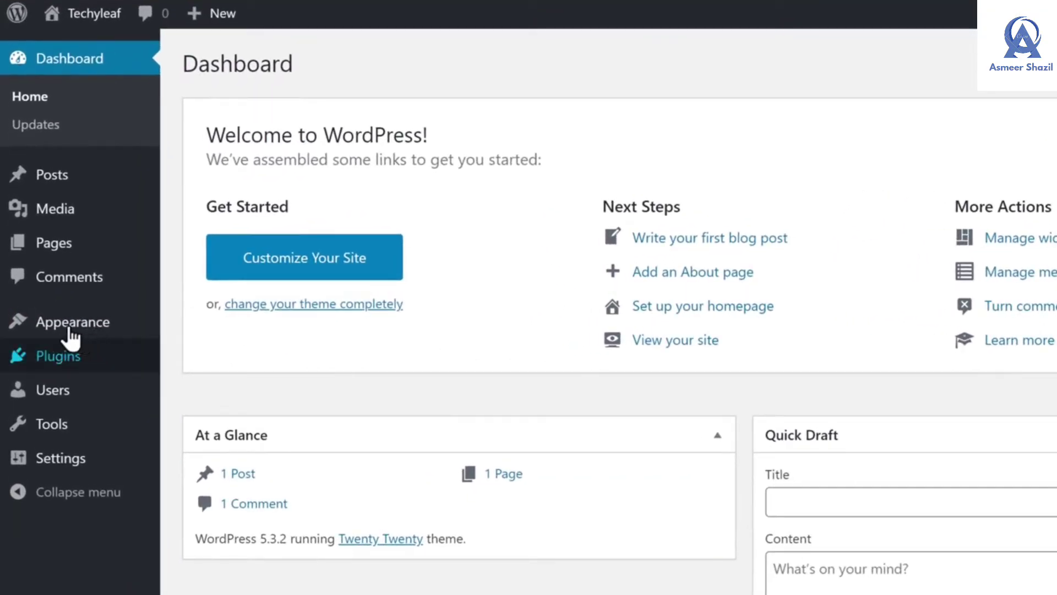
mouse_move(51, 323)
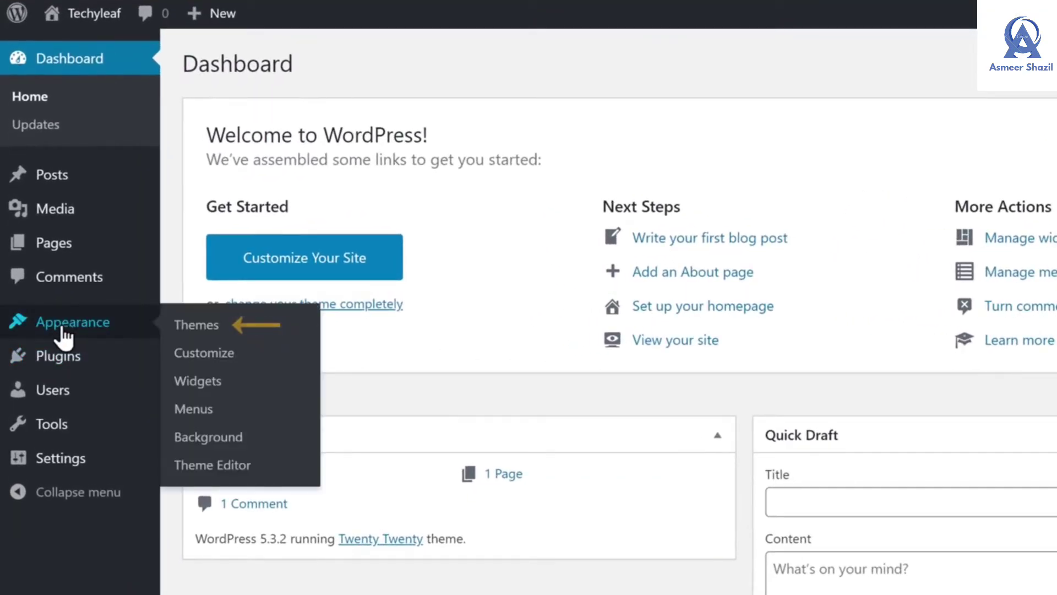
Install the Astra theme from the theme directory and activate it in place of Twenty Twenty
click(206, 328)
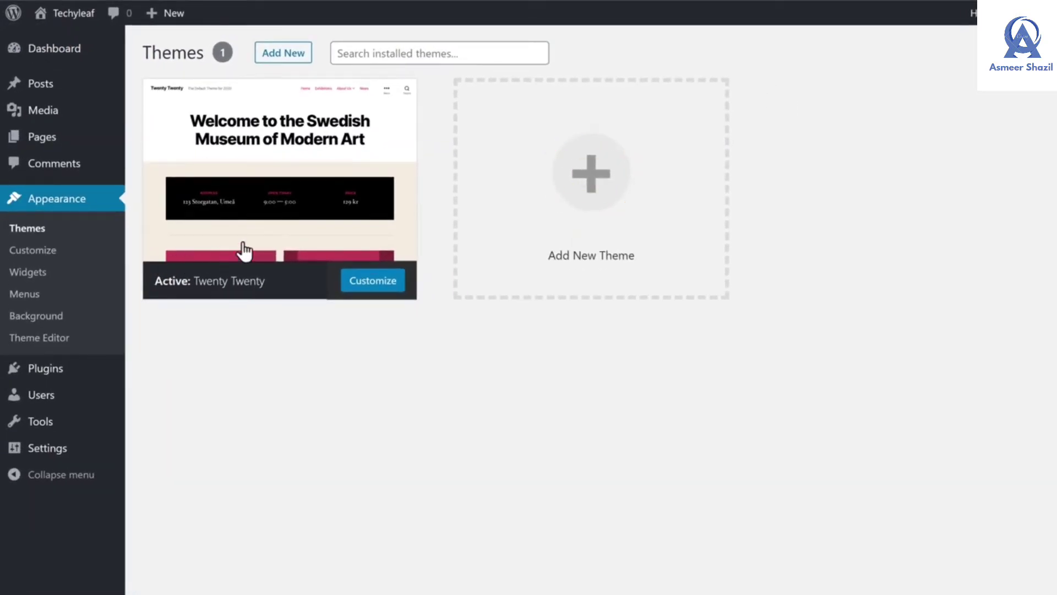
click(590, 209)
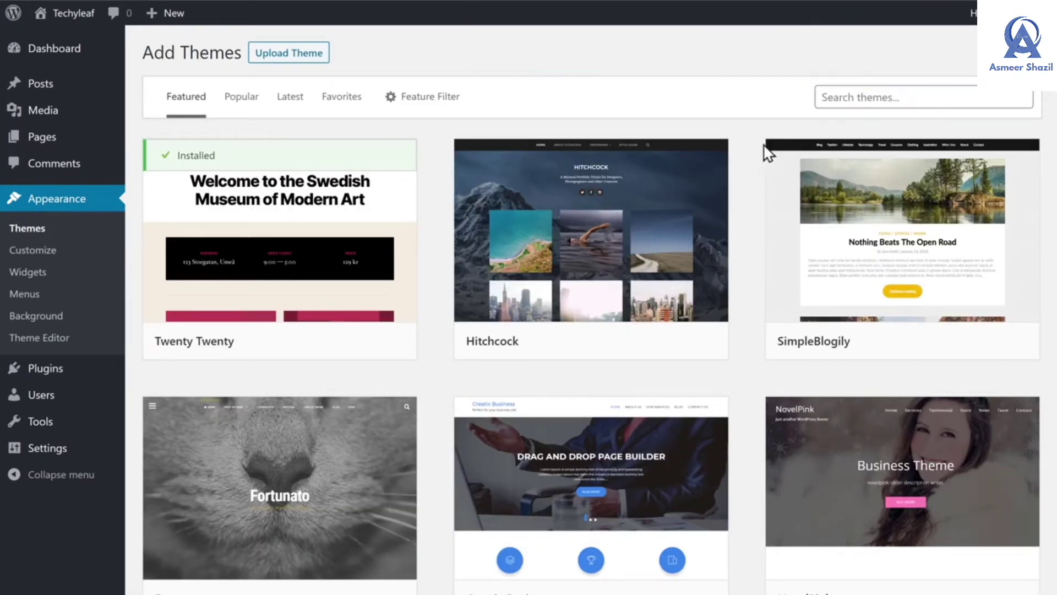
click(851, 97)
text(Astra)
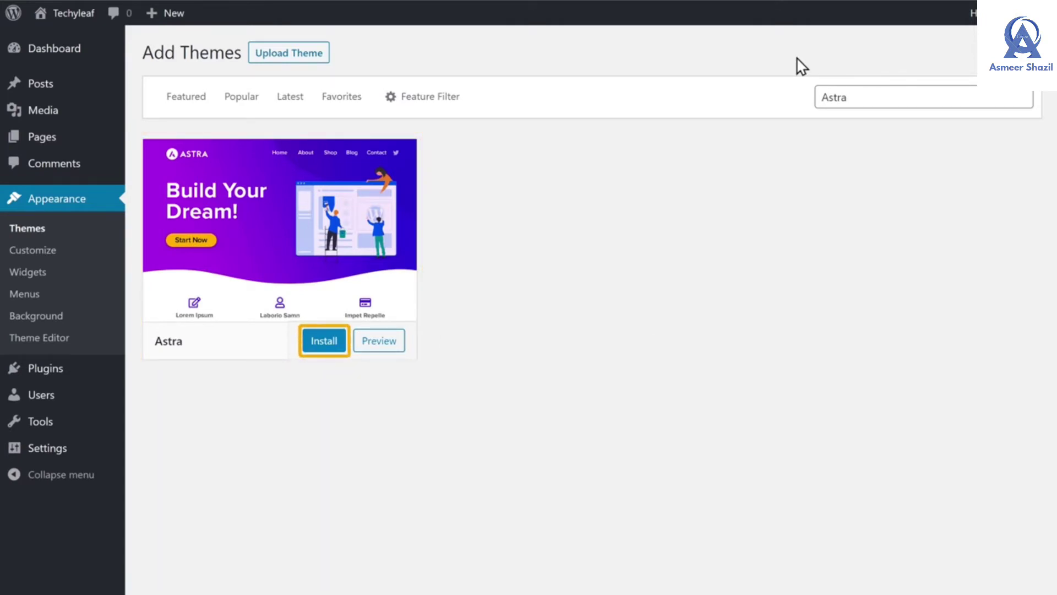
click(320, 349)
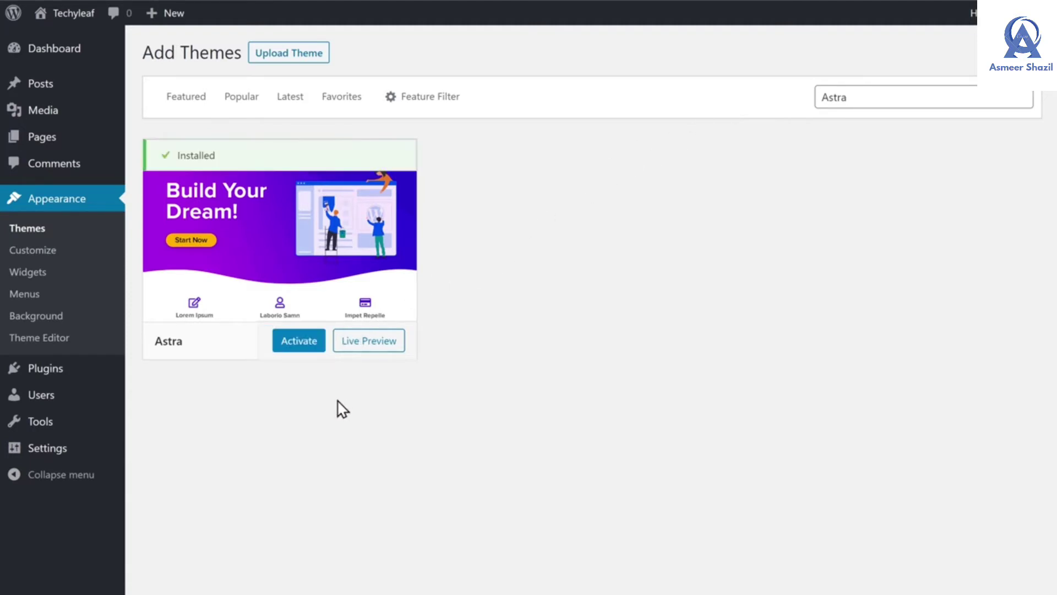
click(299, 341)
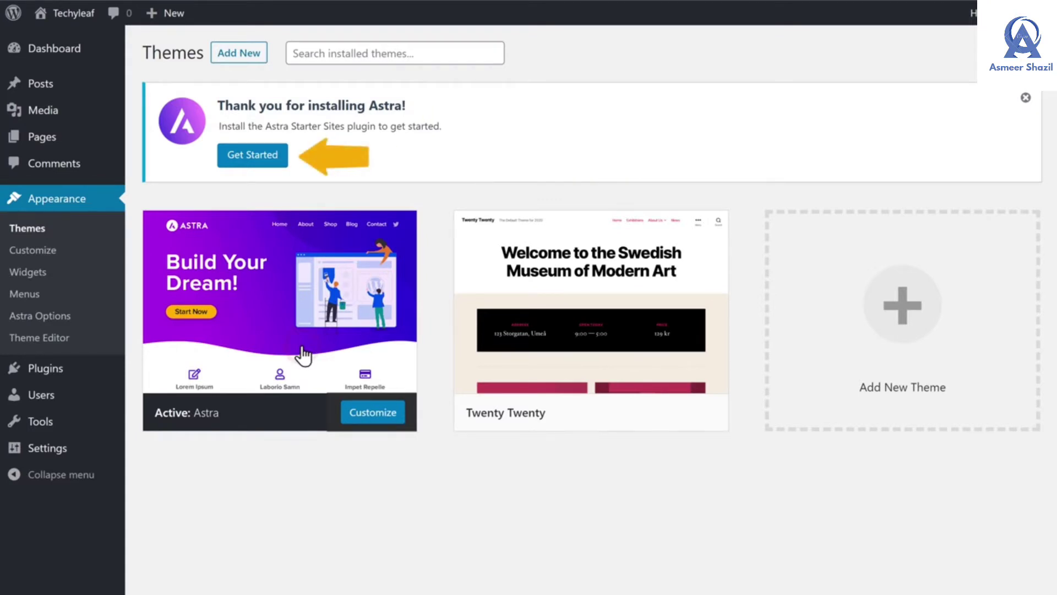
Start Astra's starter templates with Elementor as the page builder and browse the template library
click(251, 160)
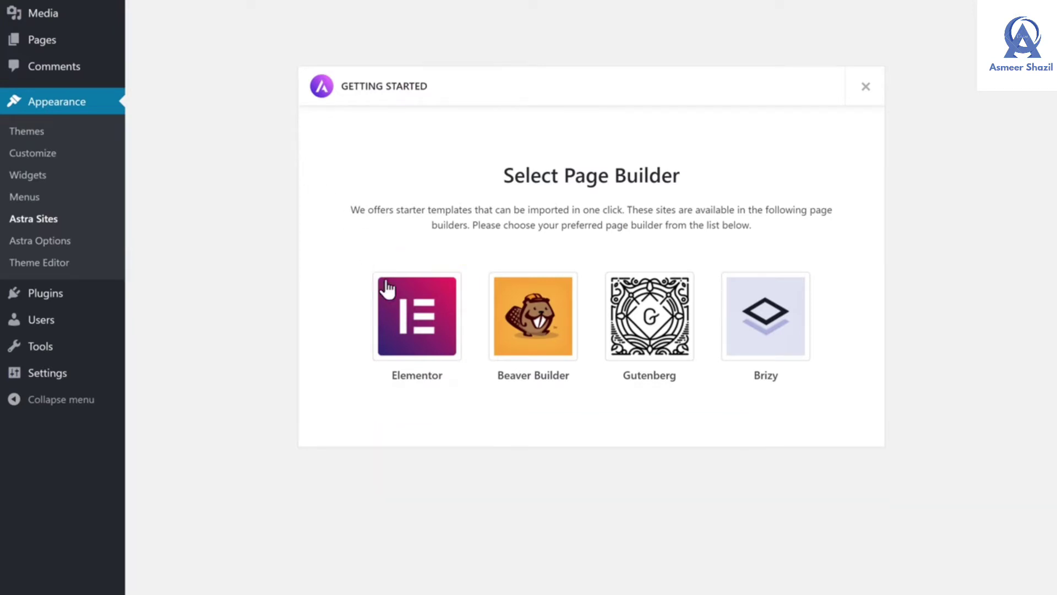
click(419, 330)
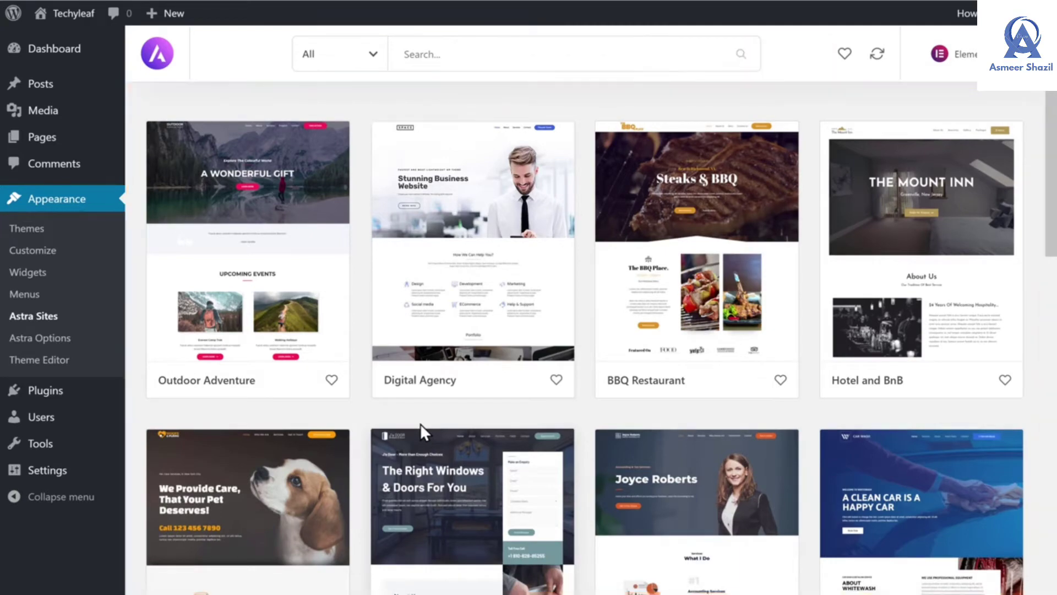
scroll(421, 424, down, 10)
scroll(421, 338, up, 10)
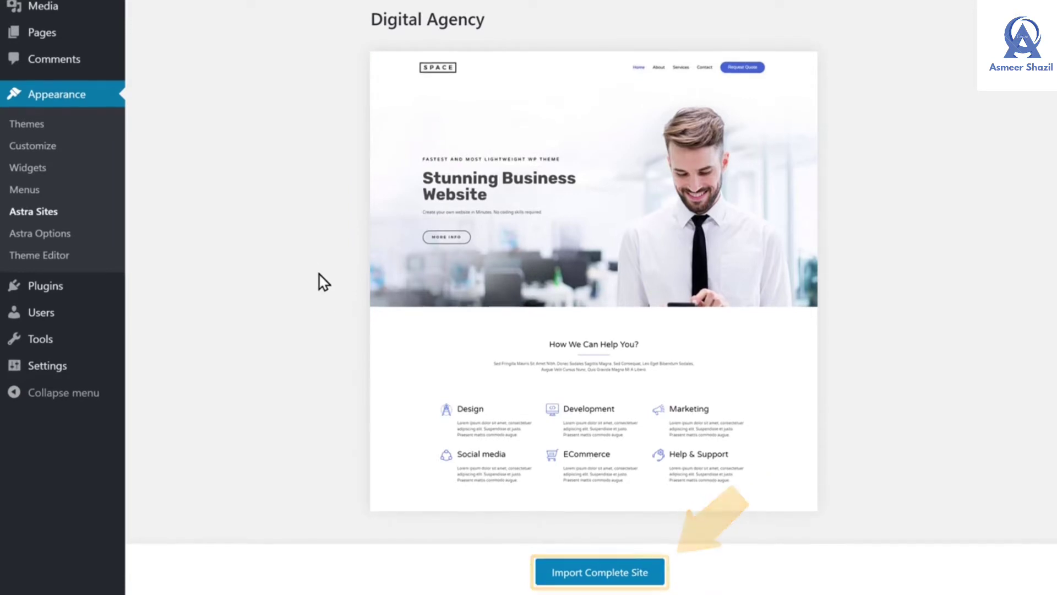
Import the complete Digital Agency site with its plugins, settings, content and widgets, then view the live site
click(589, 573)
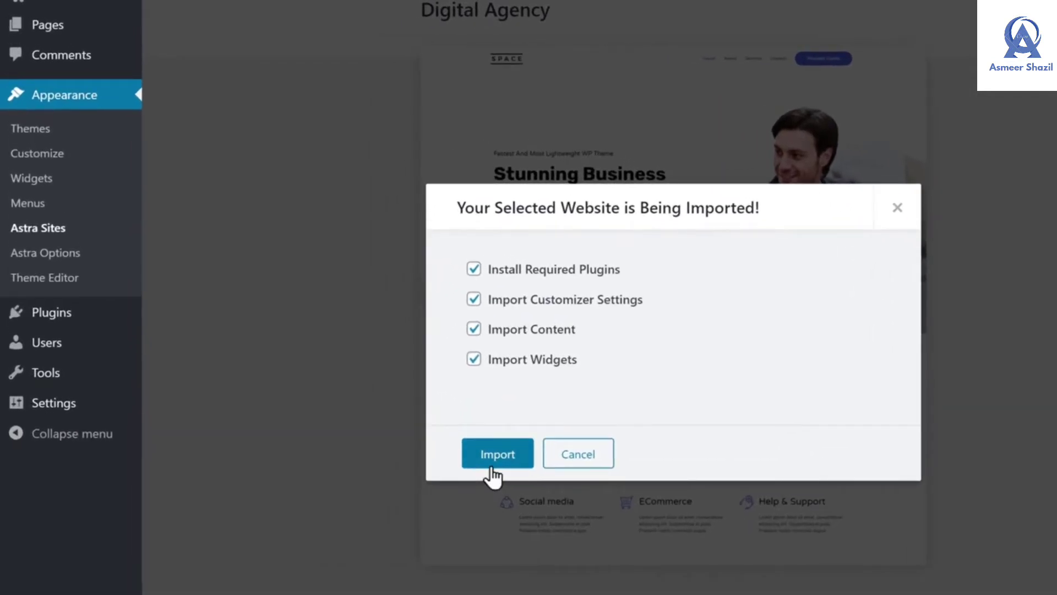
click(493, 465)
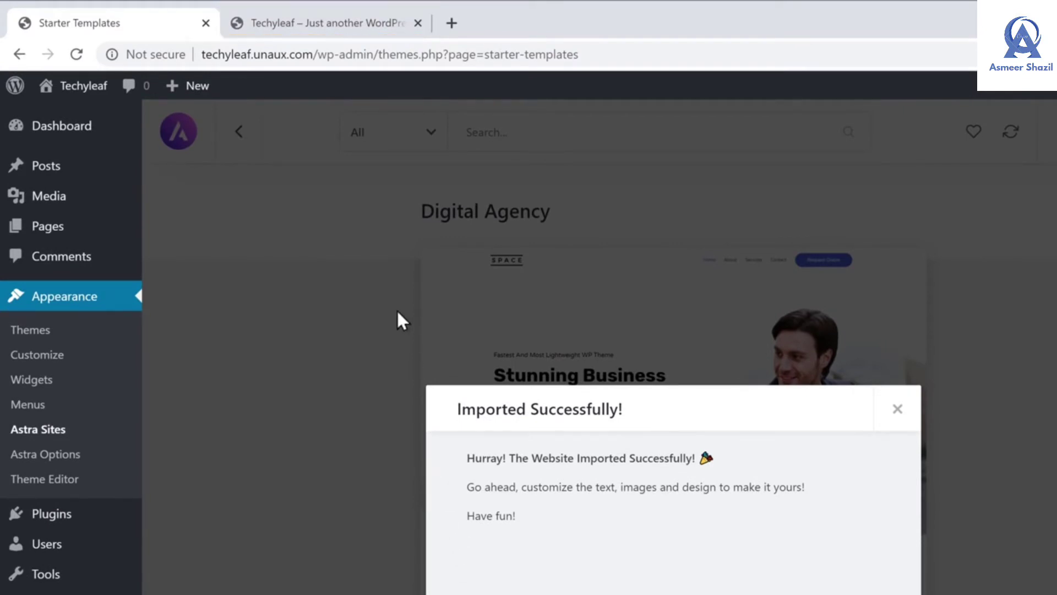
click(324, 34)
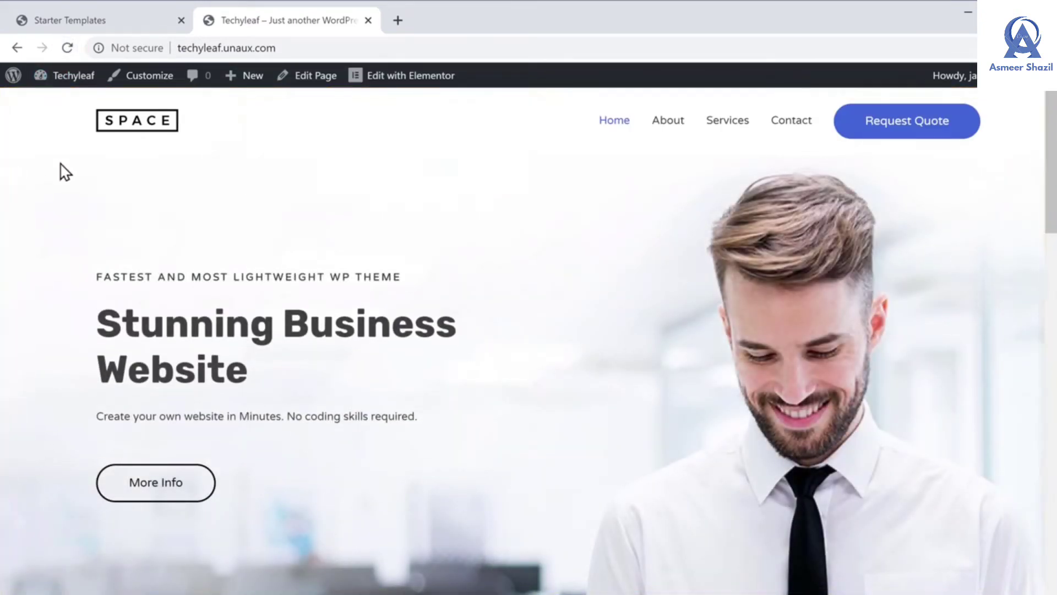
Scroll through the imported 'Stunning Business Website' homepage to review its layout
scroll(61, 164, down, 15)
scroll(61, 138, down, 15)
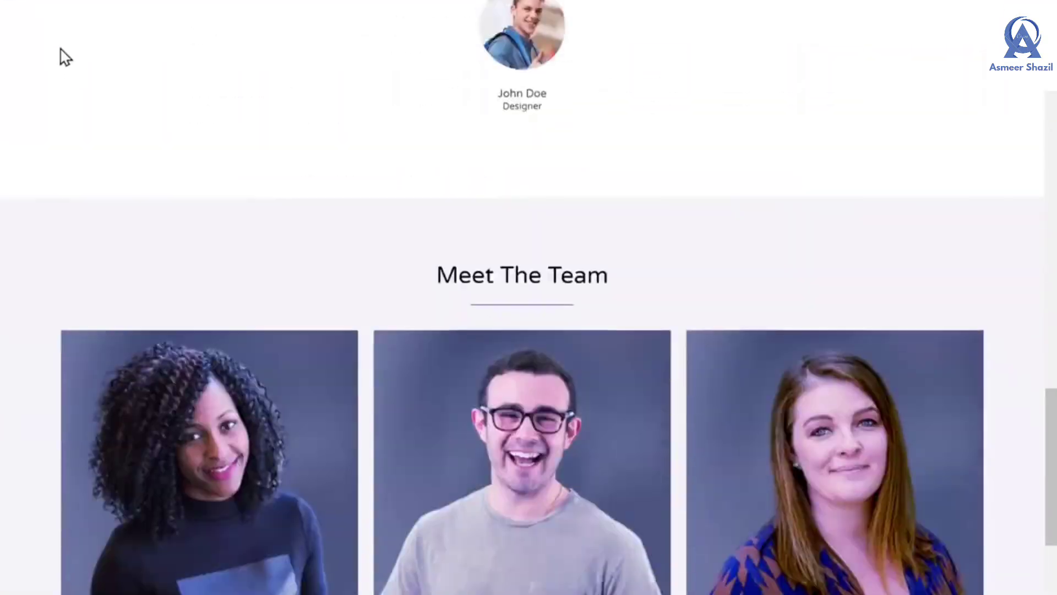
scroll(60, 38, up, 10)
scroll(65, 42, up, 15)
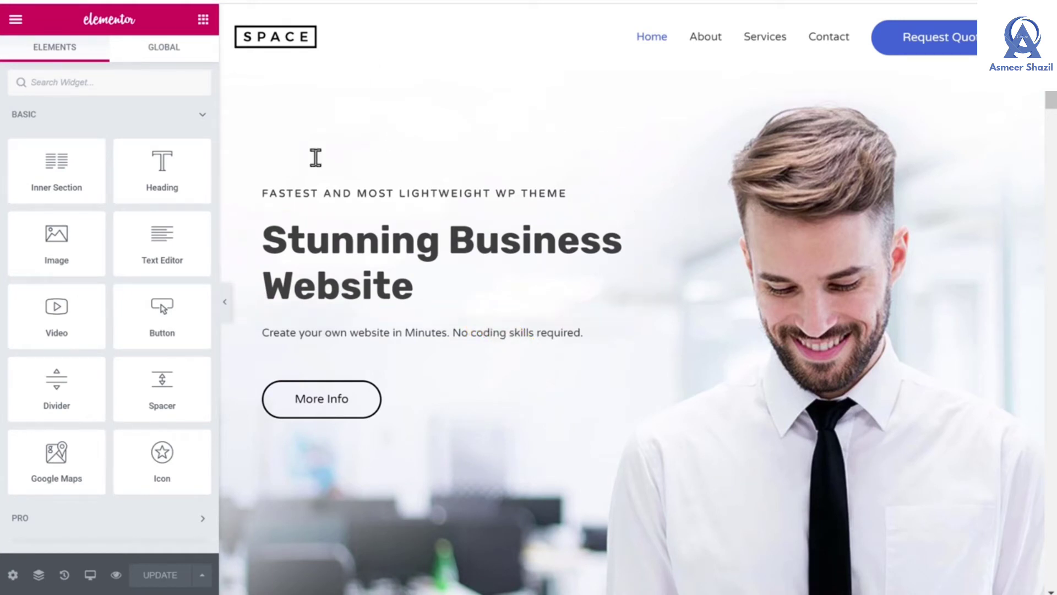
Replace the hero heading with 'Hi, Welcome to my' and 'Website' on a second line
click(264, 236)
drag(264, 236, 459, 328)
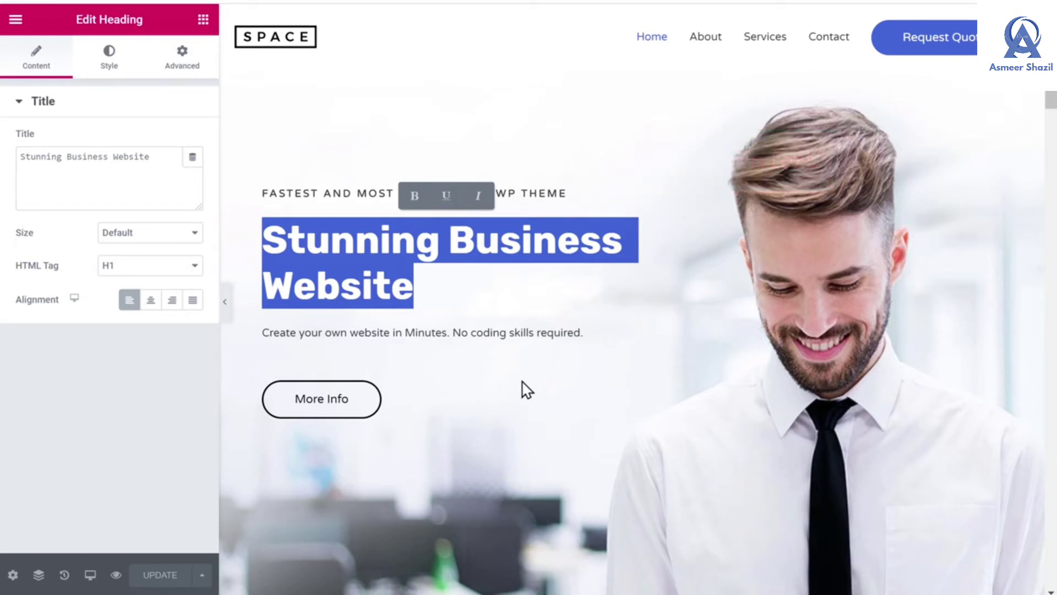
text(Hi, W)
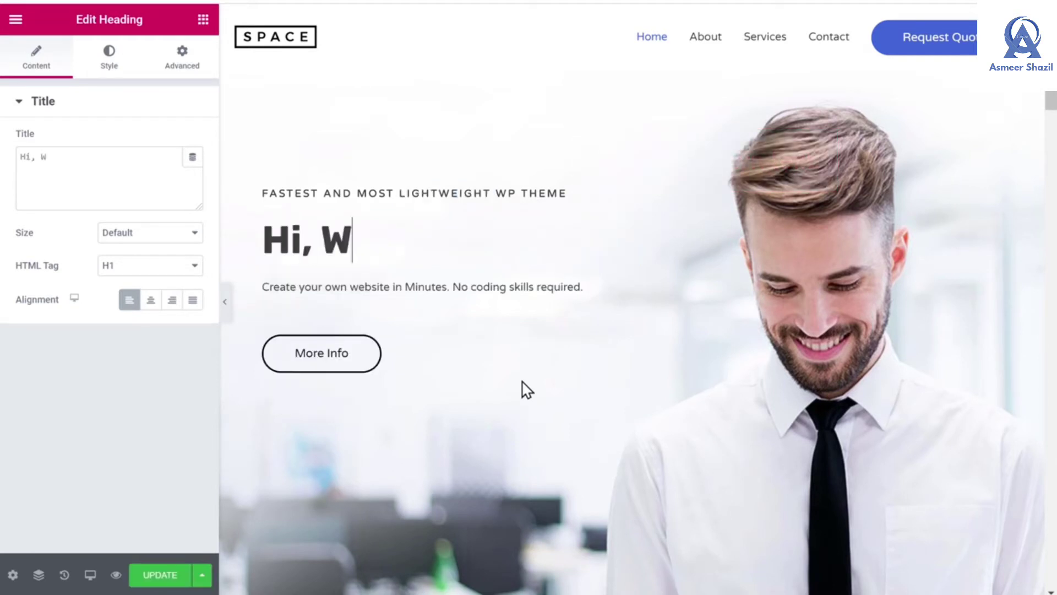
text(elcome to my)
key(Return)
text(Website)
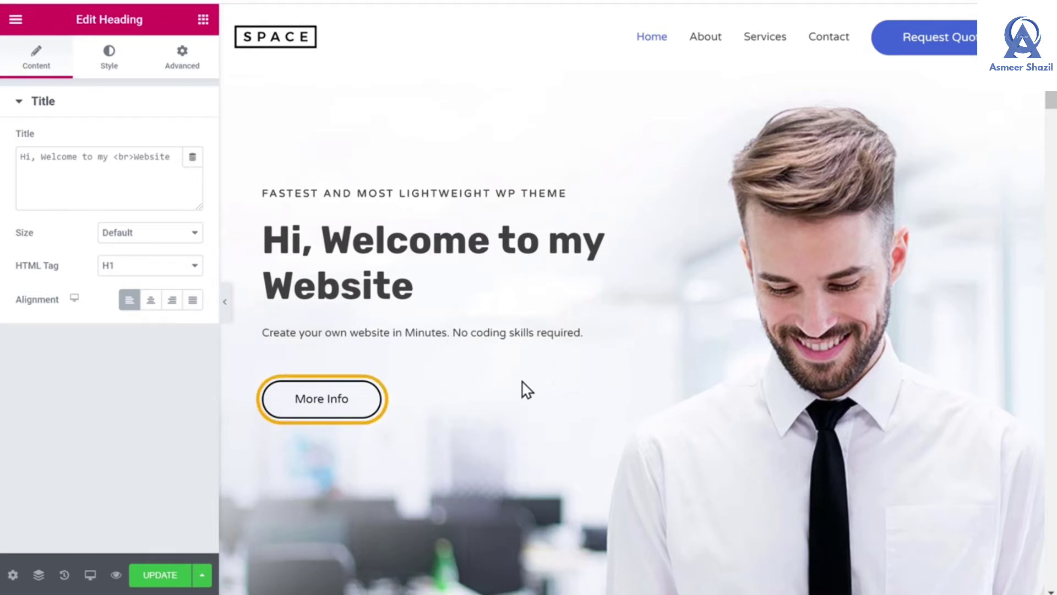
Change the More Info button text to 'WATCH VIDEO'
triple_click(318, 407)
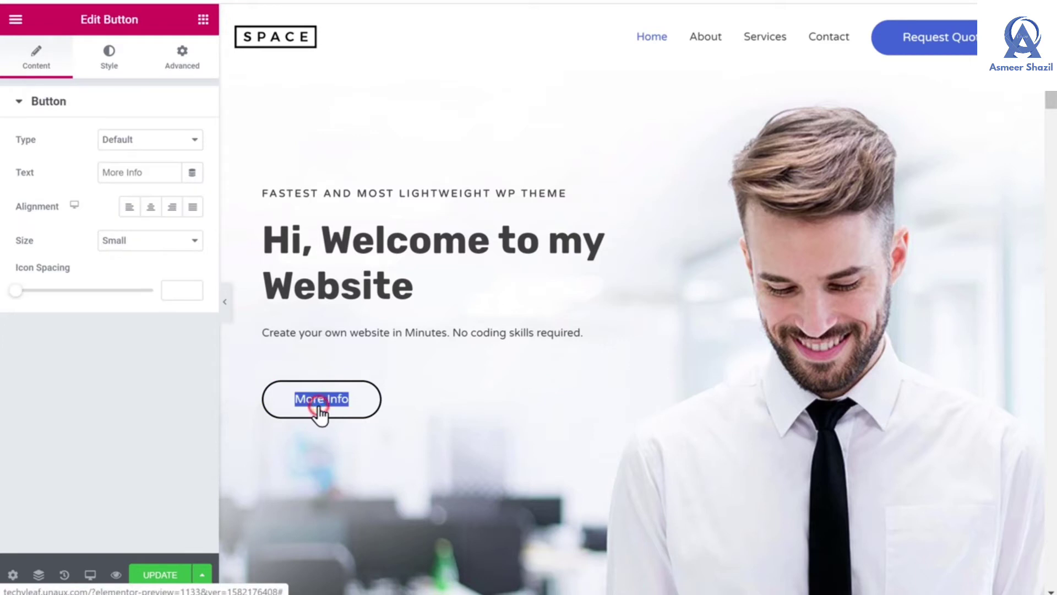
text(WATCH VIDEO)
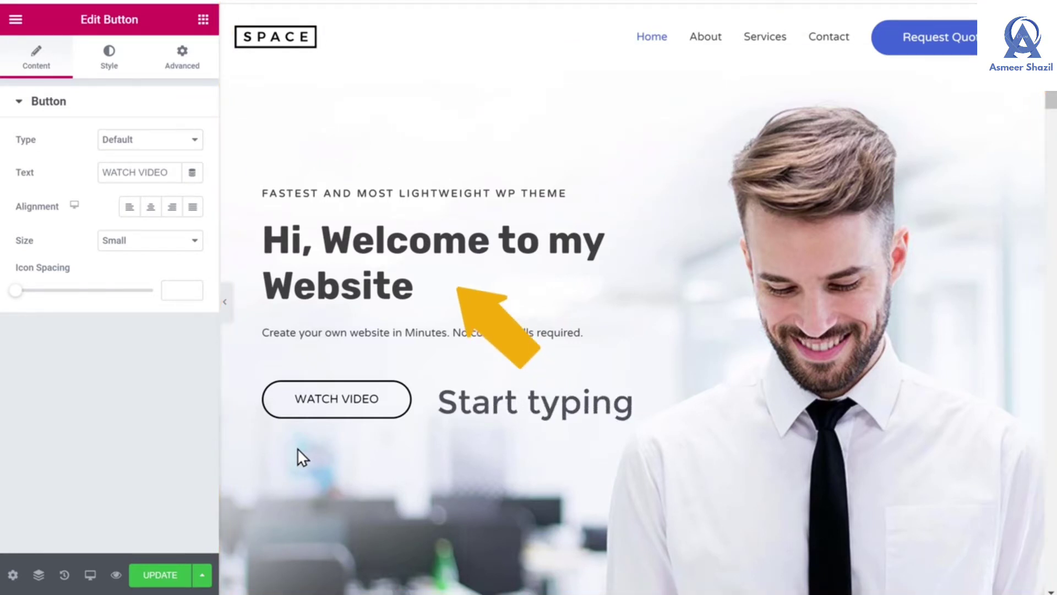
scroll(297, 448, down, 3)
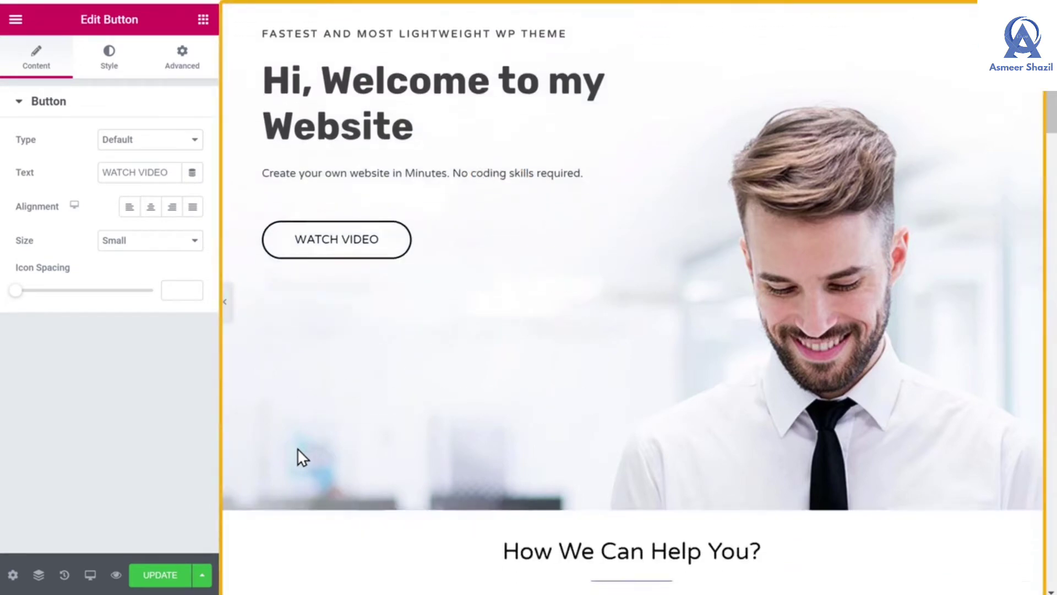
scroll(297, 448, down, 20)
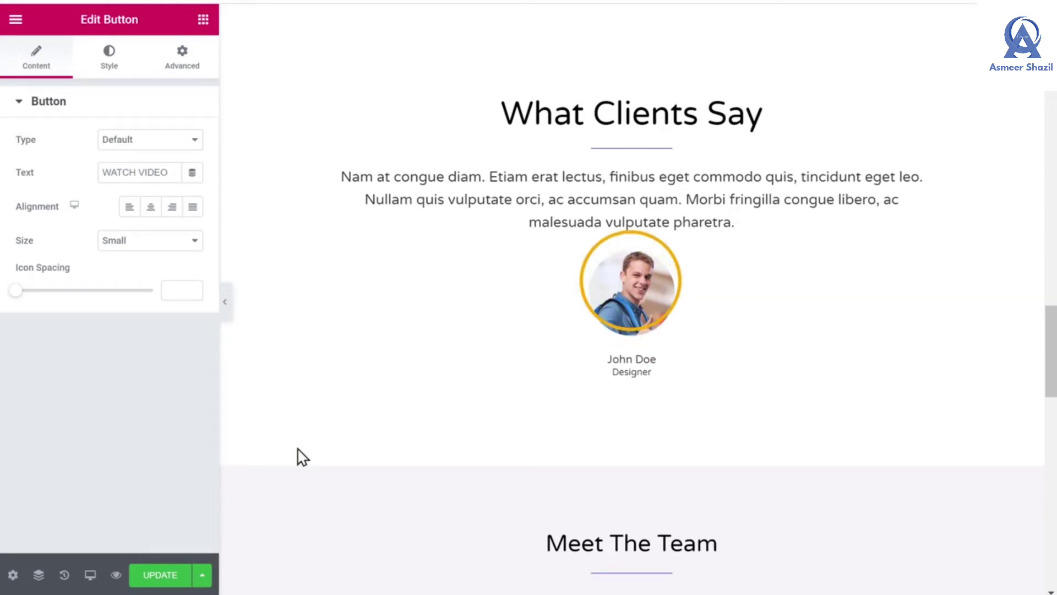
click(636, 295)
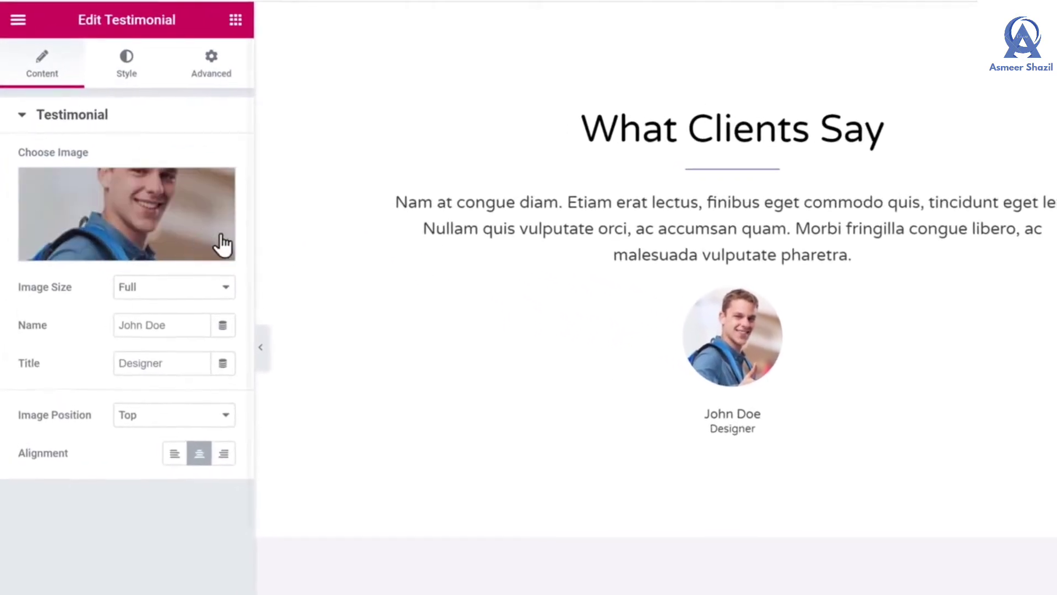
click(139, 214)
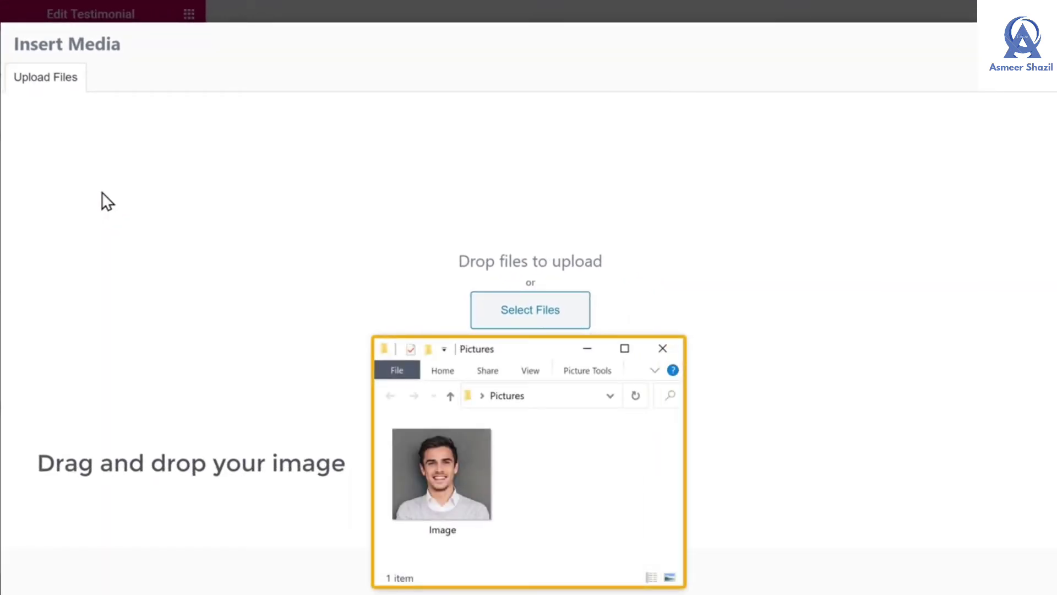
drag(453, 502, 524, 257)
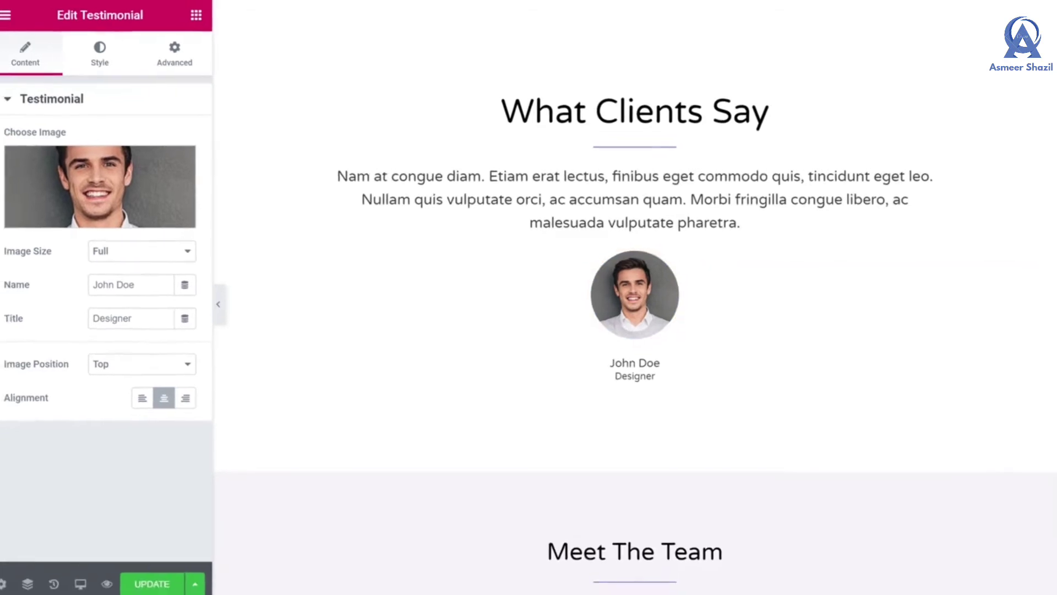
scroll(632, 298, up, 15)
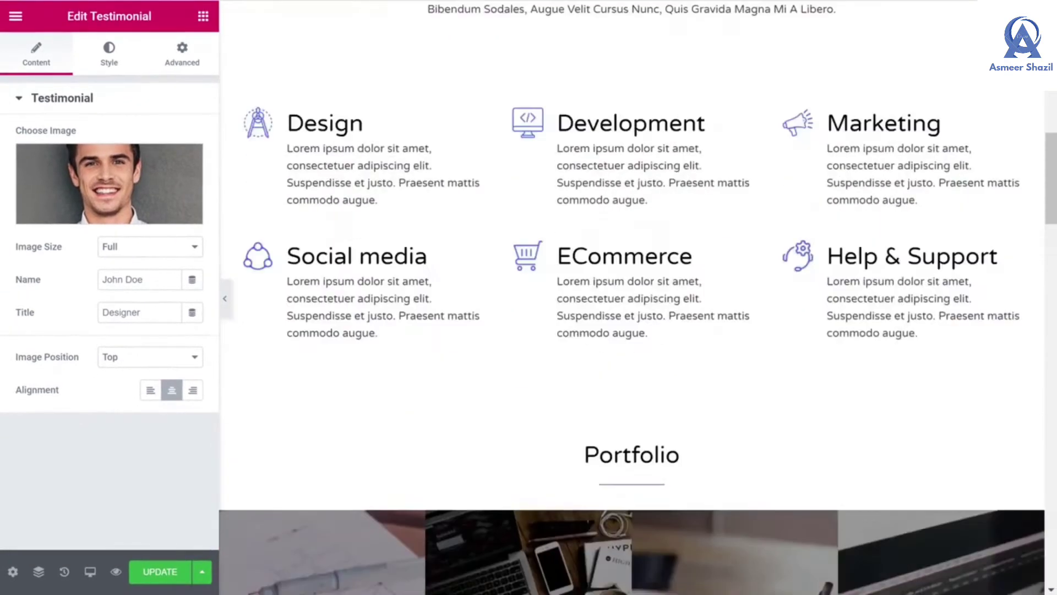
scroll(632, 298, up, 10)
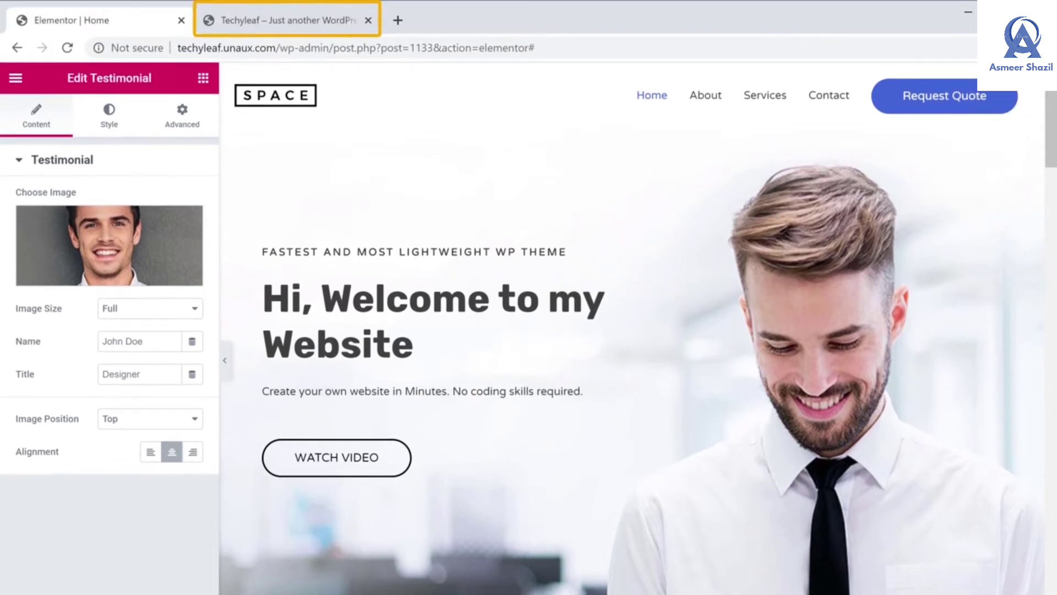
Reload the live Techyleaf site tab to show the updated hero heading
click(277, 26)
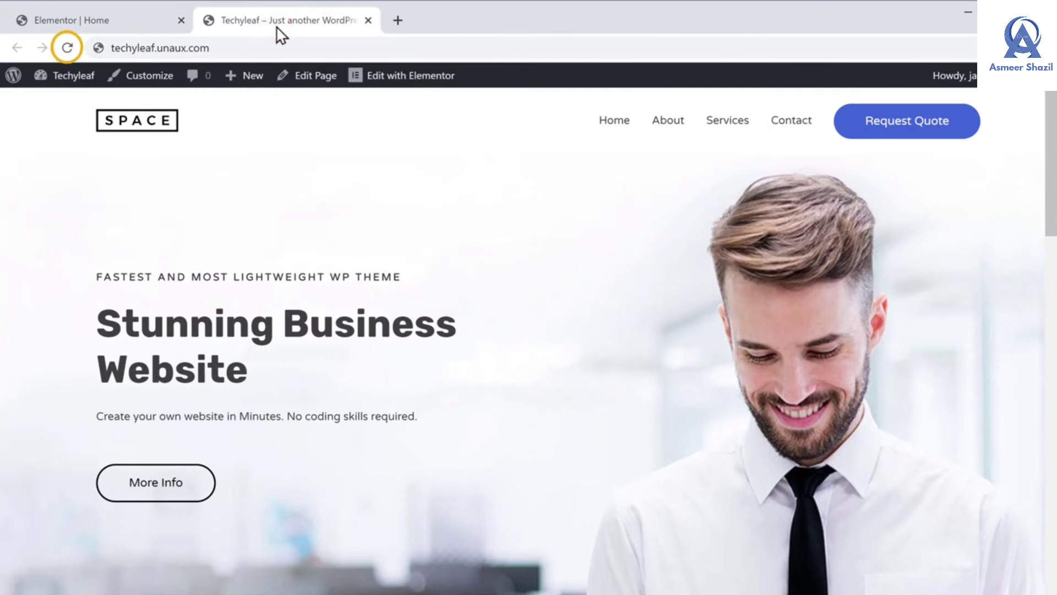
click(69, 50)
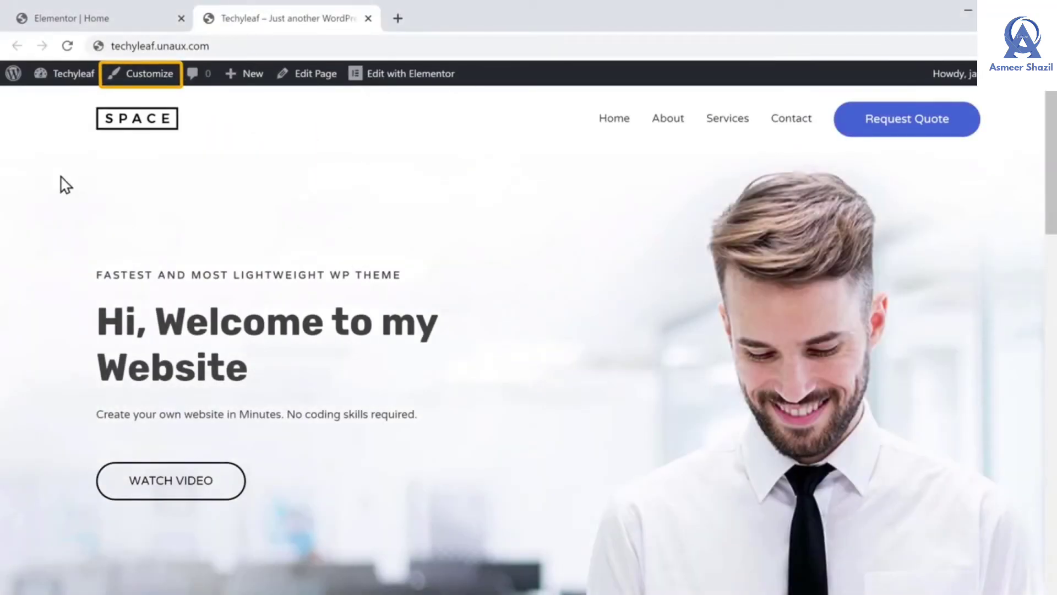
Review the Site Identity logo and title settings in the Customizer, publish, and close it
click(137, 84)
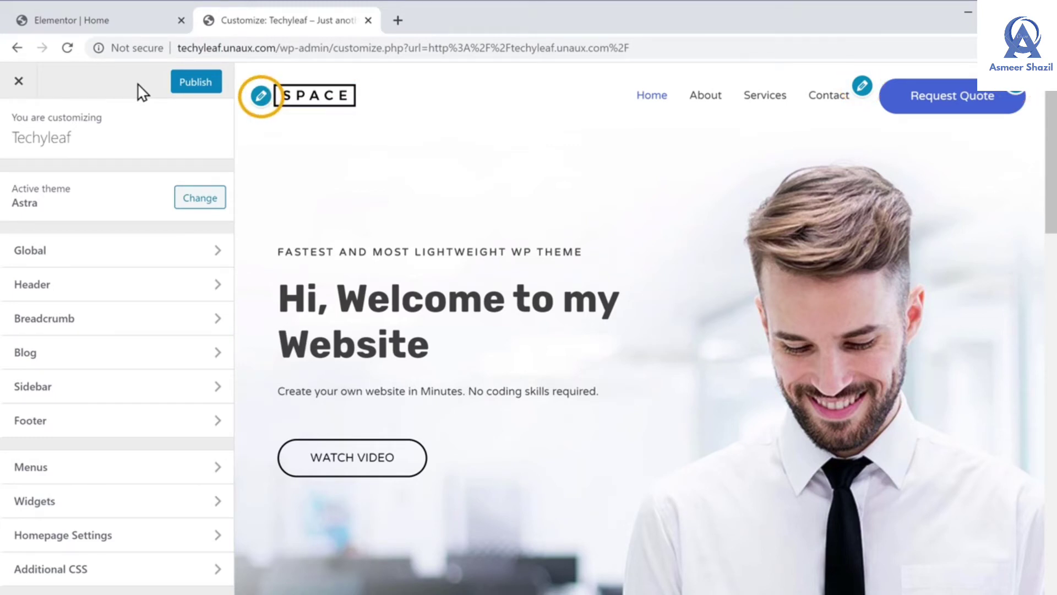
click(261, 98)
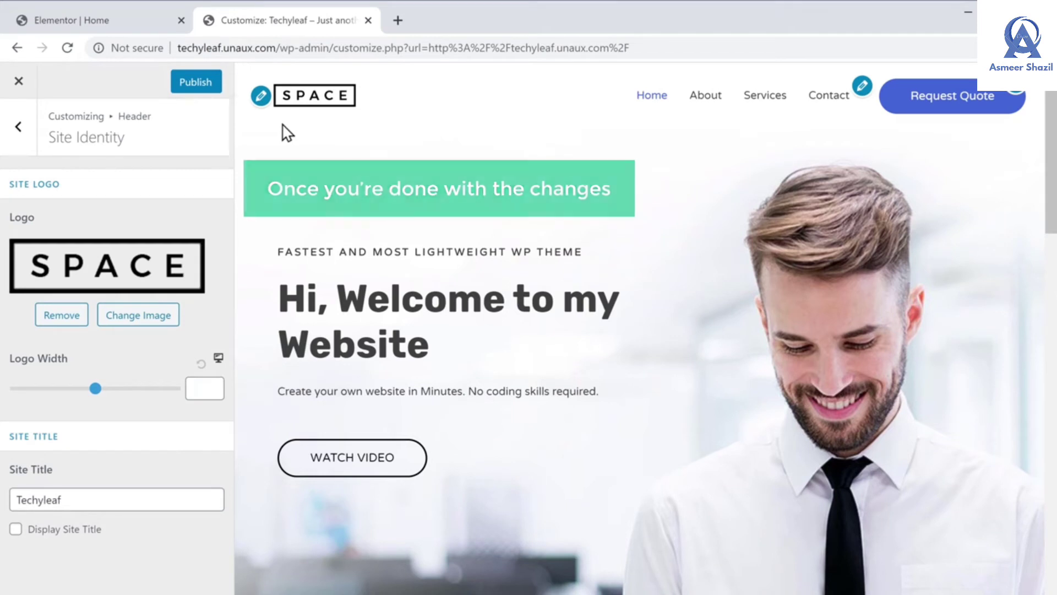
click(196, 89)
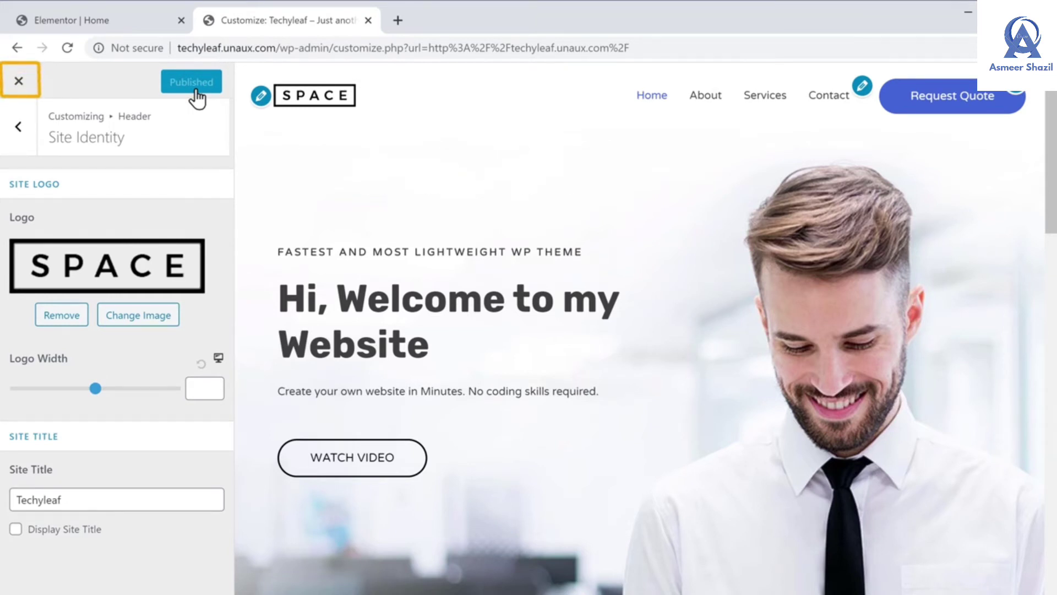
click(19, 83)
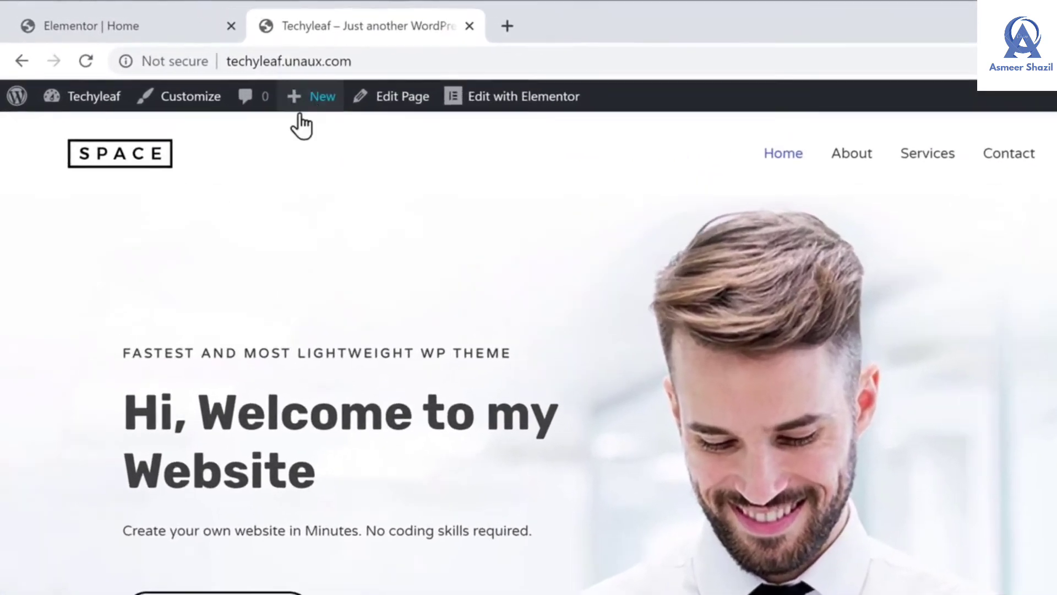
Create a new WordPress page titled 'Our Services'
mouse_move(252, 81)
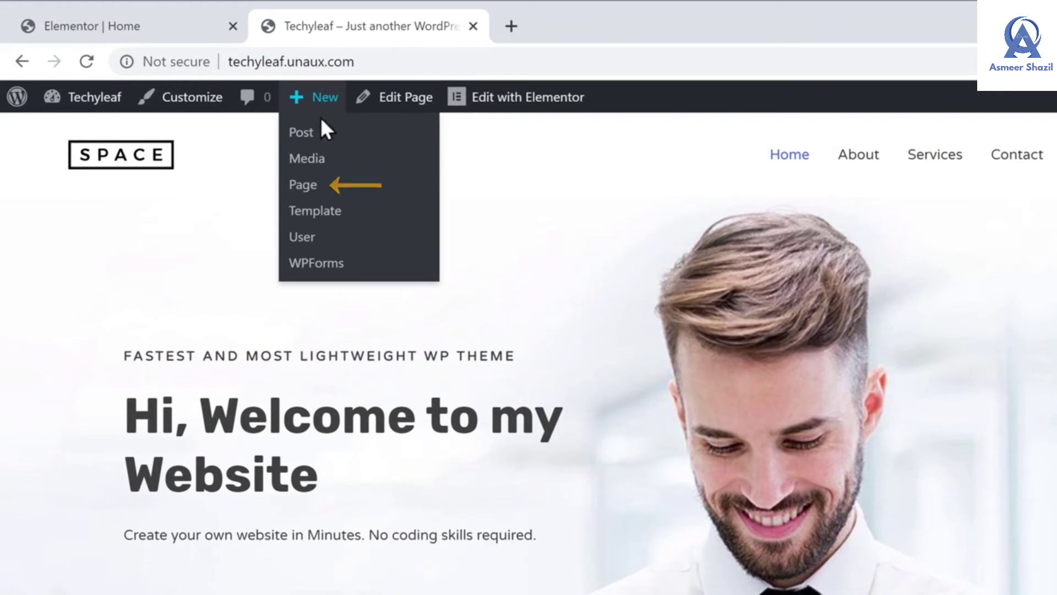
click(304, 196)
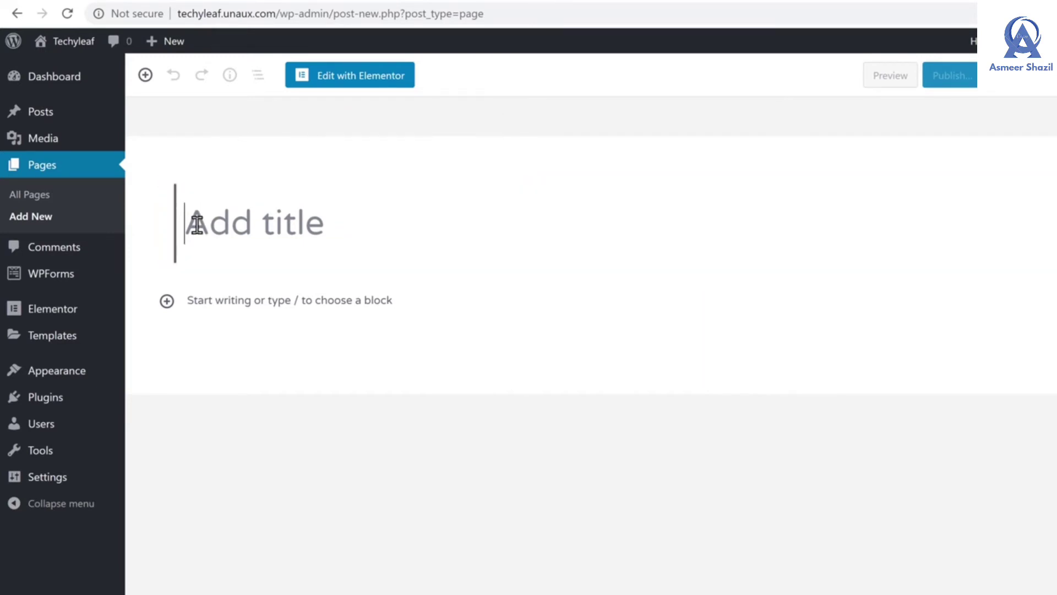
text(Our Services)
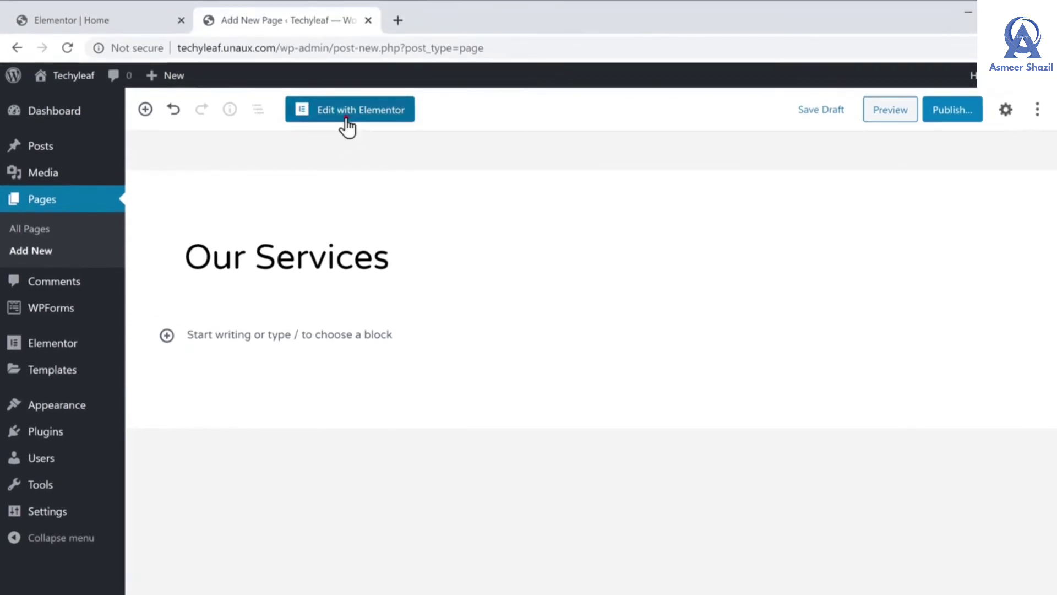
Open the Our Services page in Elementor and drop a Heading widget into the empty section
click(347, 113)
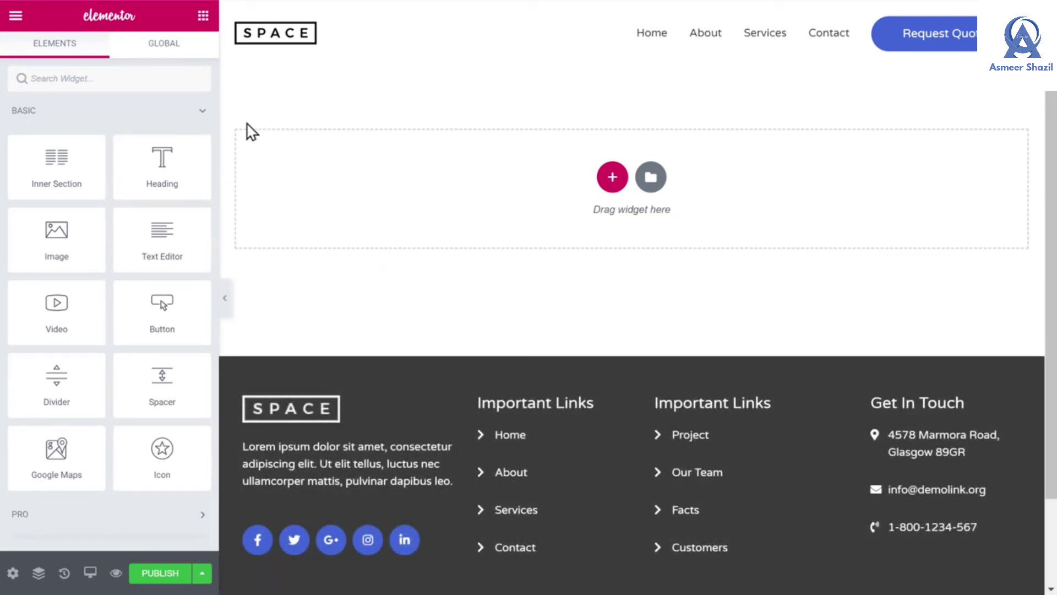
drag(186, 158, 478, 167)
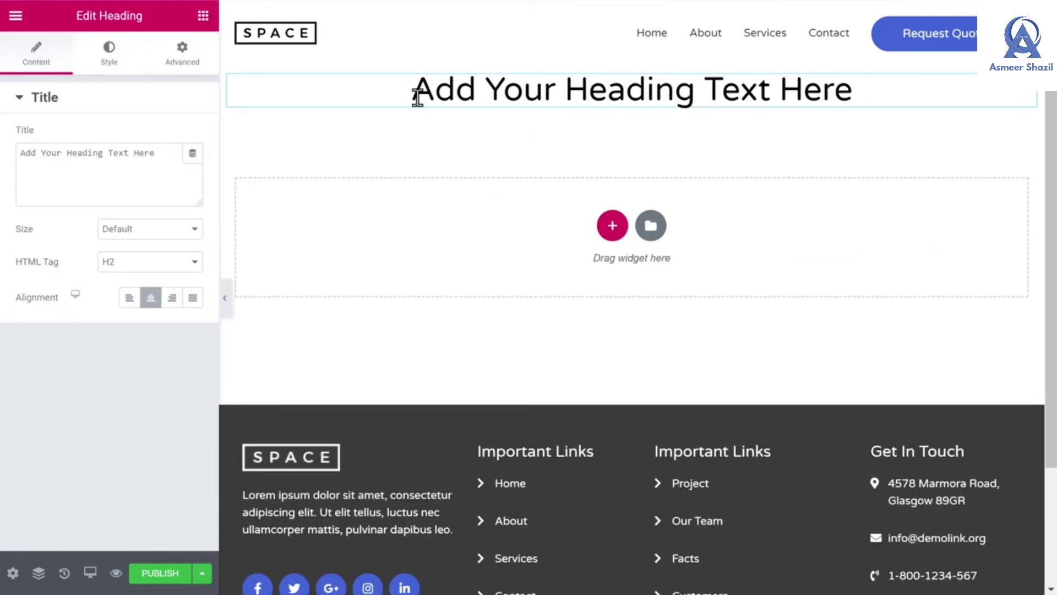
Replace the heading's placeholder text with 'Our Services'
drag(414, 91, 864, 100)
text(Our S)
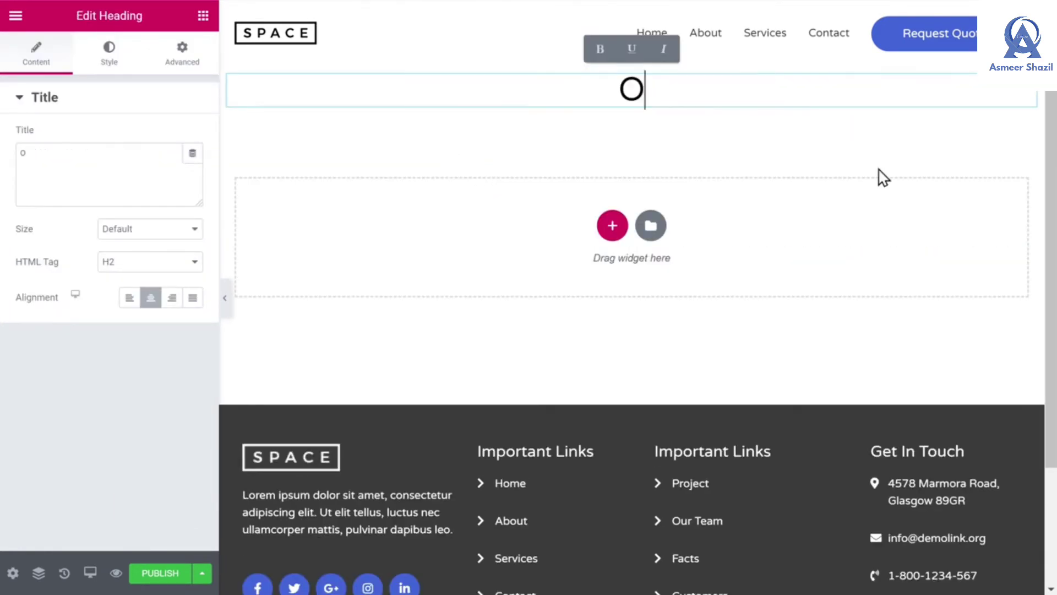
text(ervices)
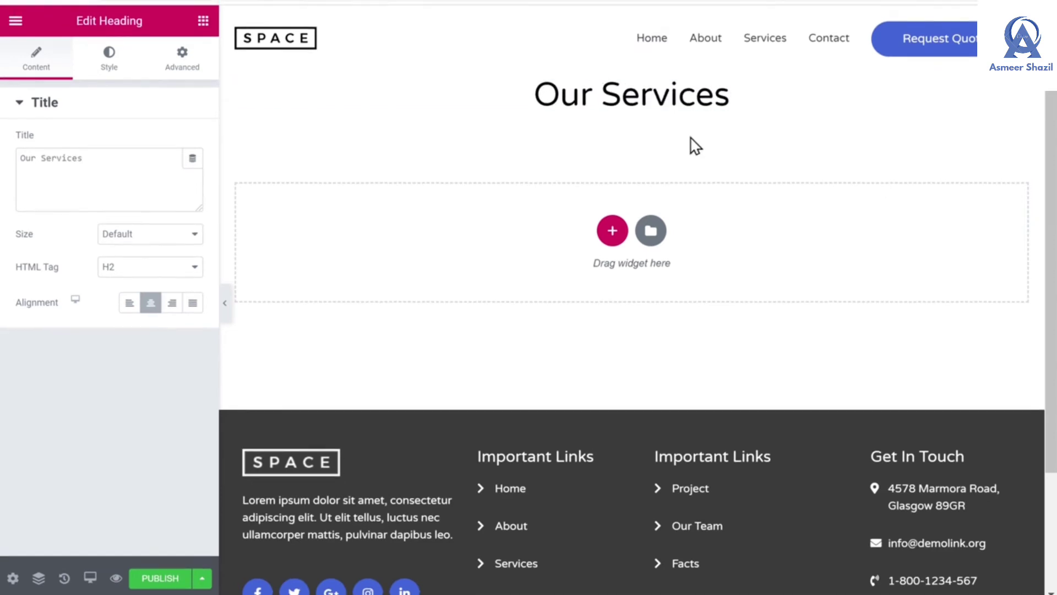
click(203, 69)
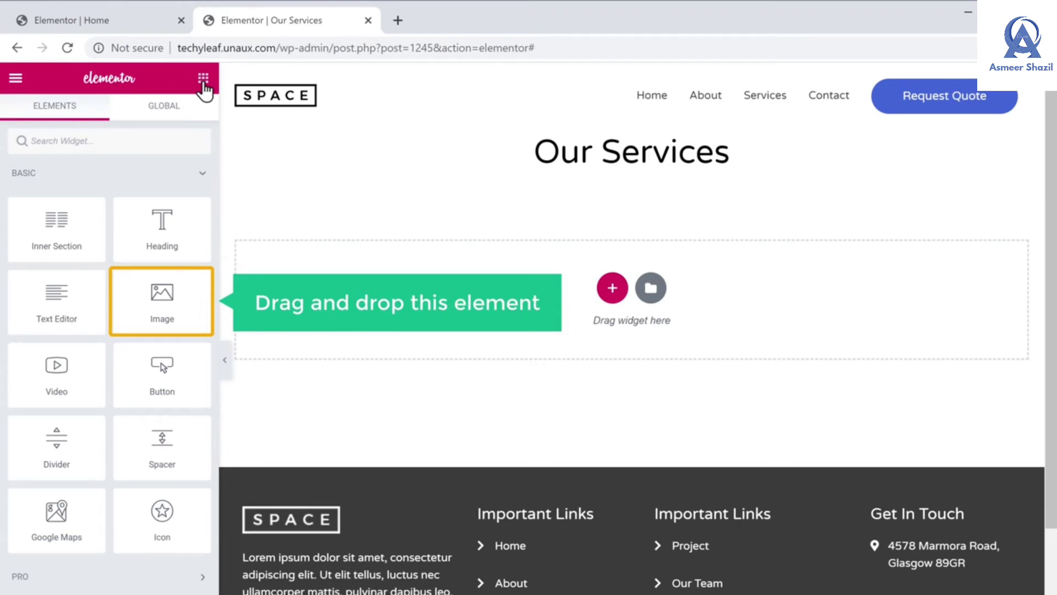
Drop an Image widget into the empty section below the Our Services heading
drag(157, 298, 377, 273)
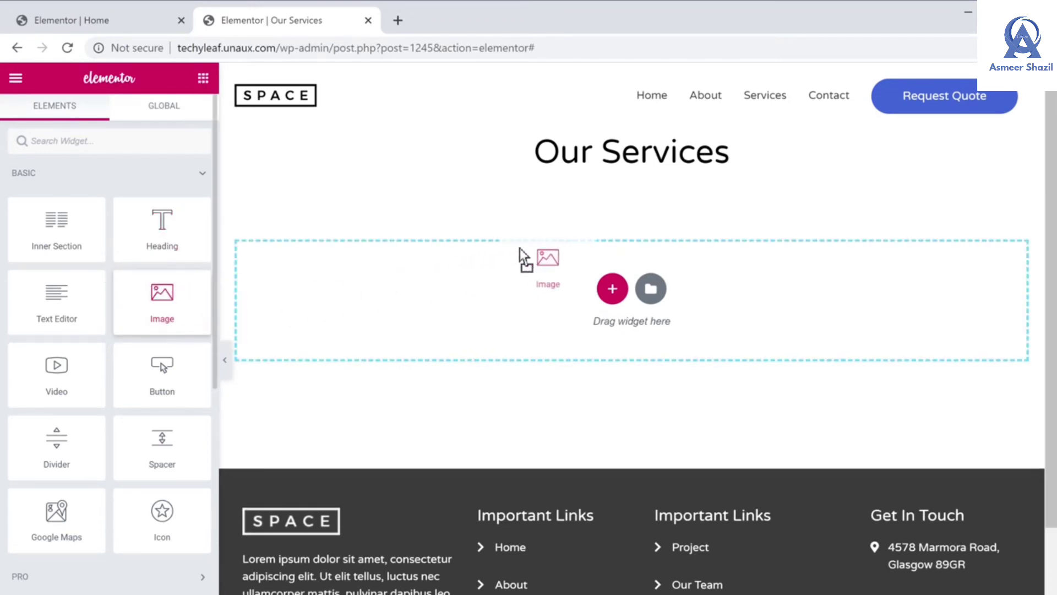
drag(519, 248, 539, 242)
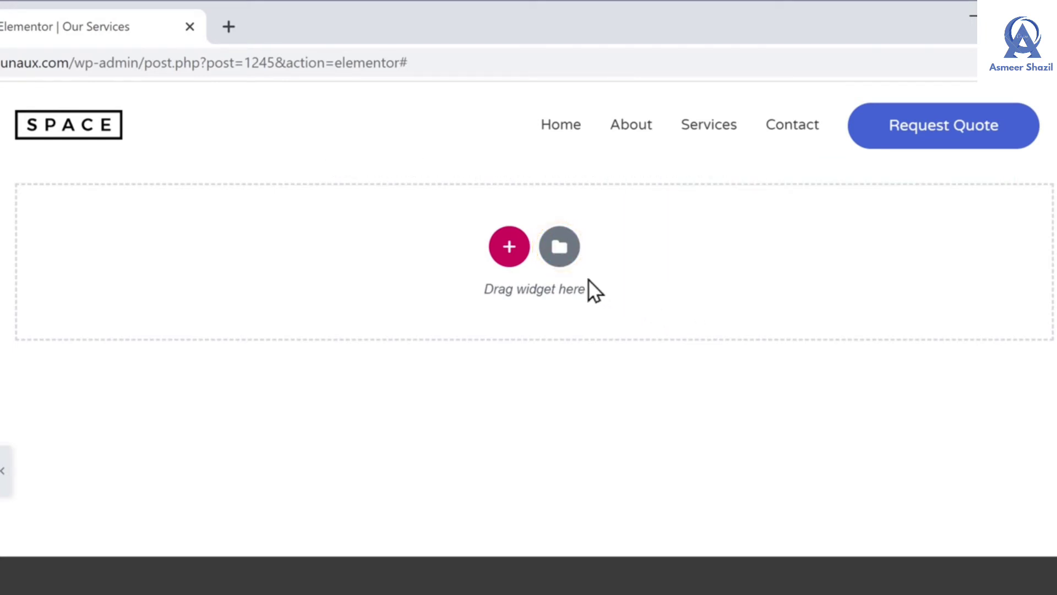
Open the template library and scroll through the ready-made Pages templates
click(560, 259)
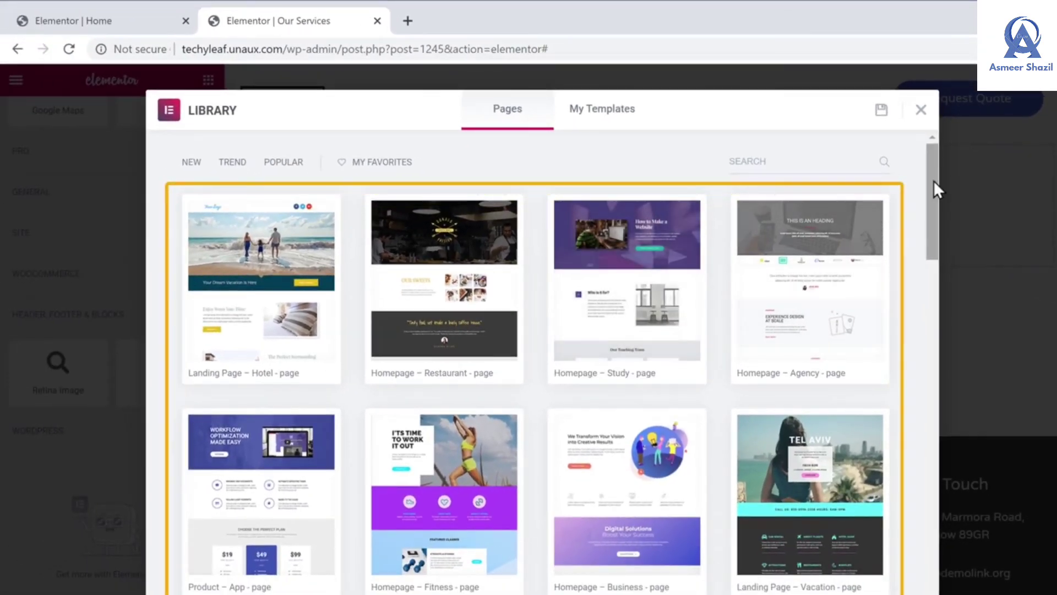
scroll(933, 180, down, 15)
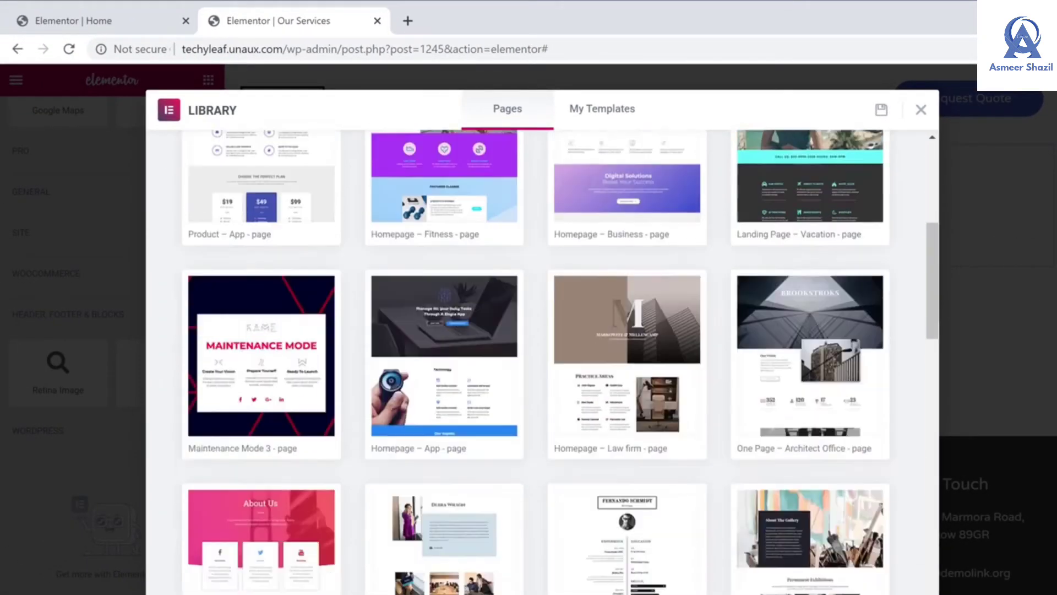
scroll(560, 362, down, 15)
scroll(560, 362, up, 15)
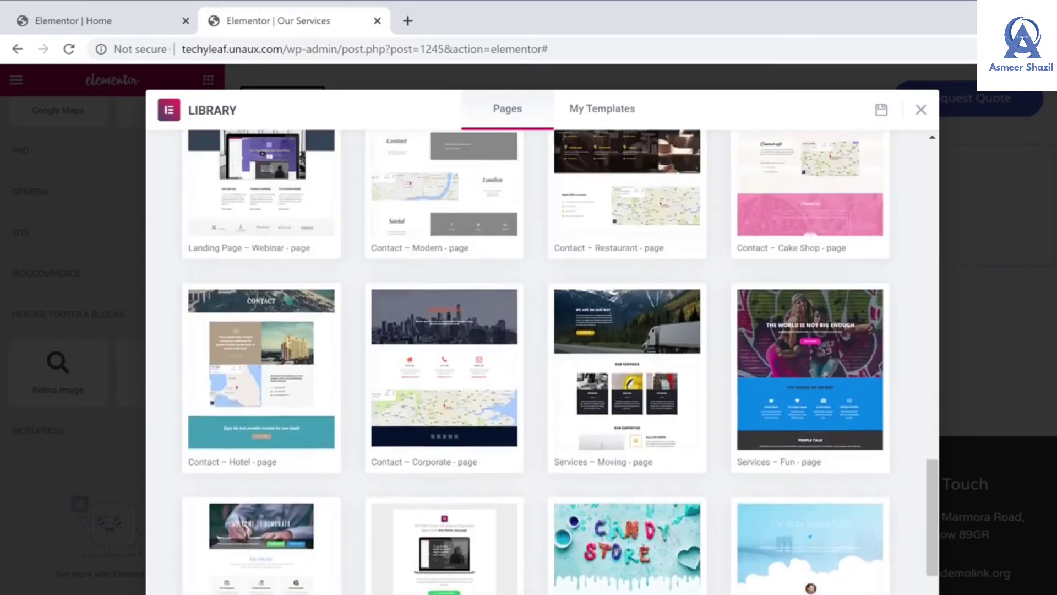
scroll(560, 361, up, 15)
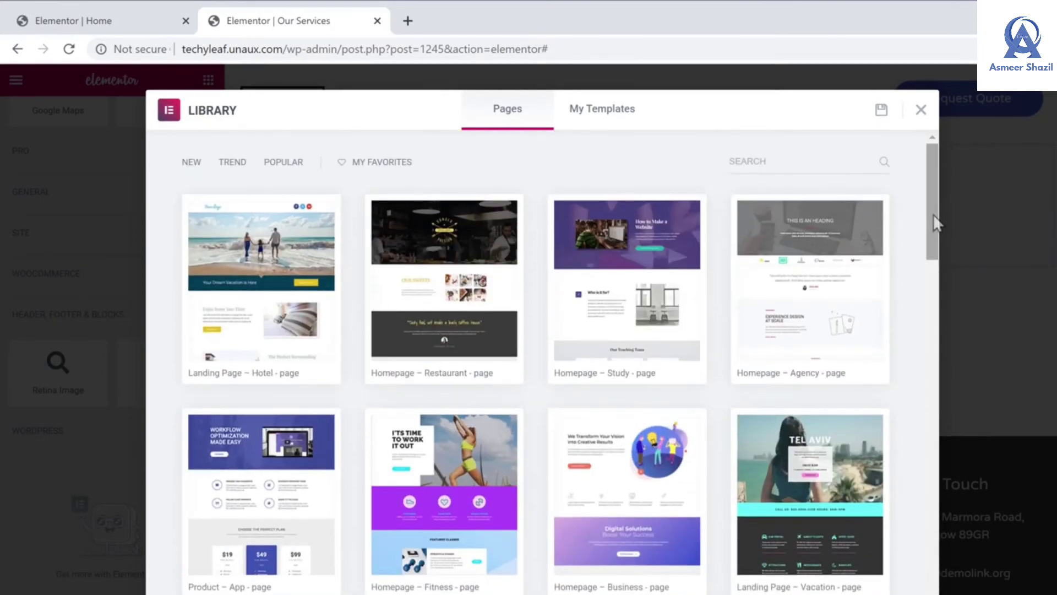
Preview the 'Homepage – Agency' template headed DESIGN YOUR WORDPRESS
click(812, 304)
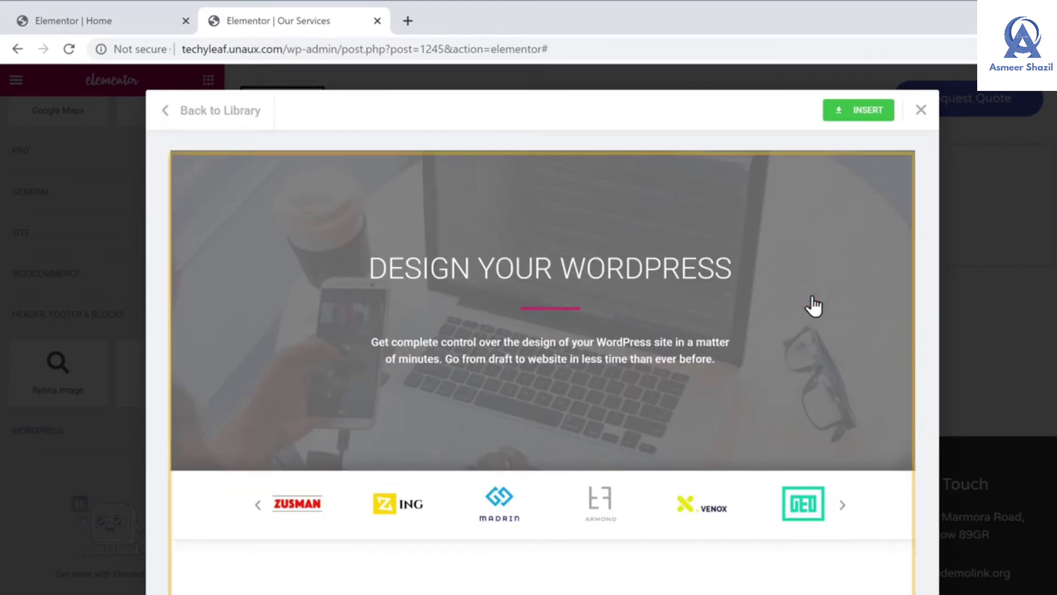
scroll(813, 306, down, 15)
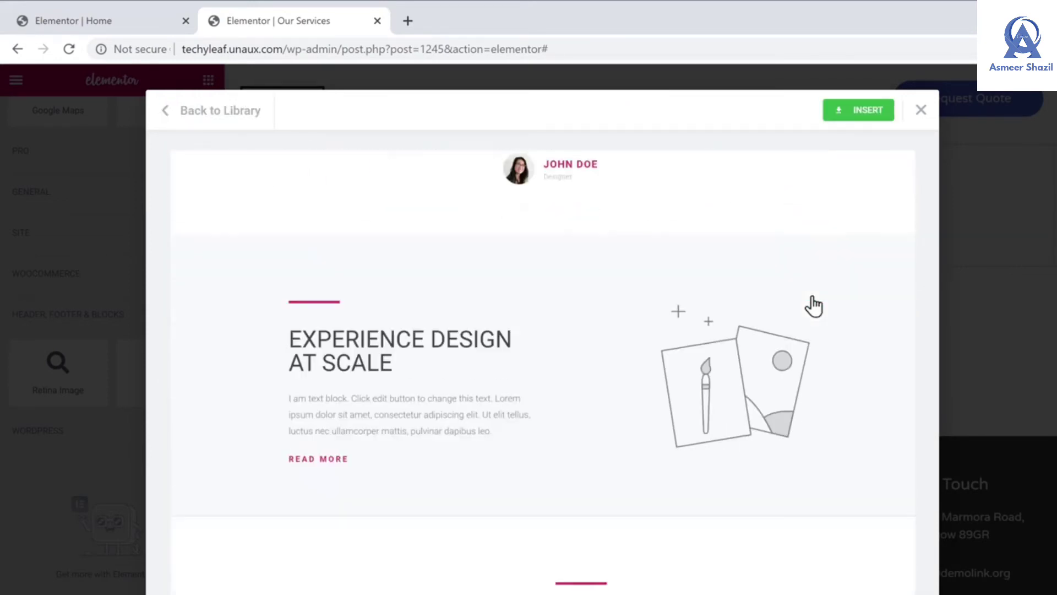
scroll(813, 306, up, 15)
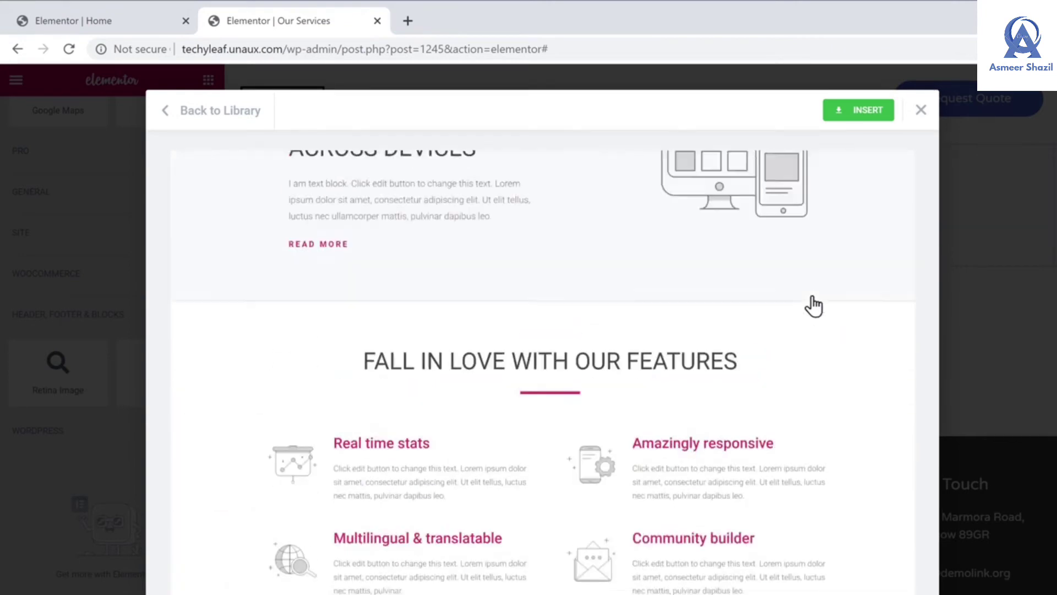
scroll(814, 306, up, 1)
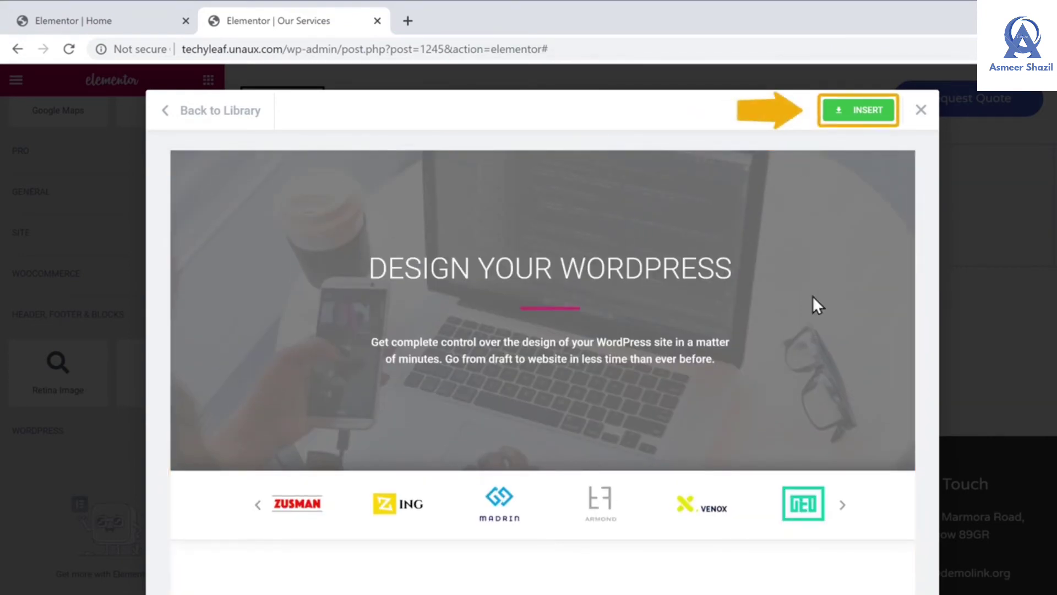
Insert the Agency template into the page and select its DESIGN YOUR WORDPRESS heading text
click(861, 113)
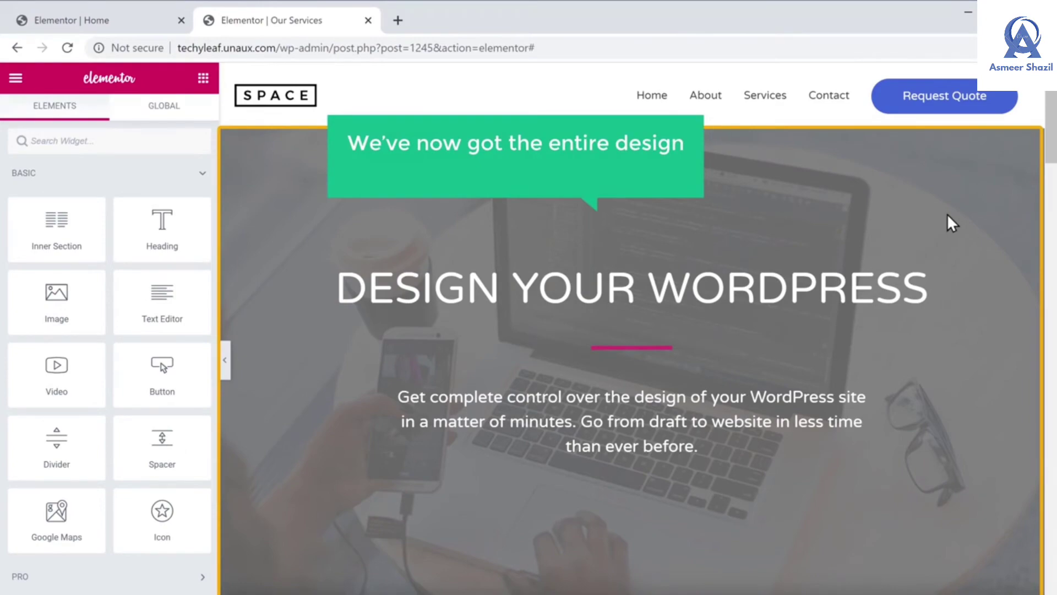
scroll(947, 214, down, 1)
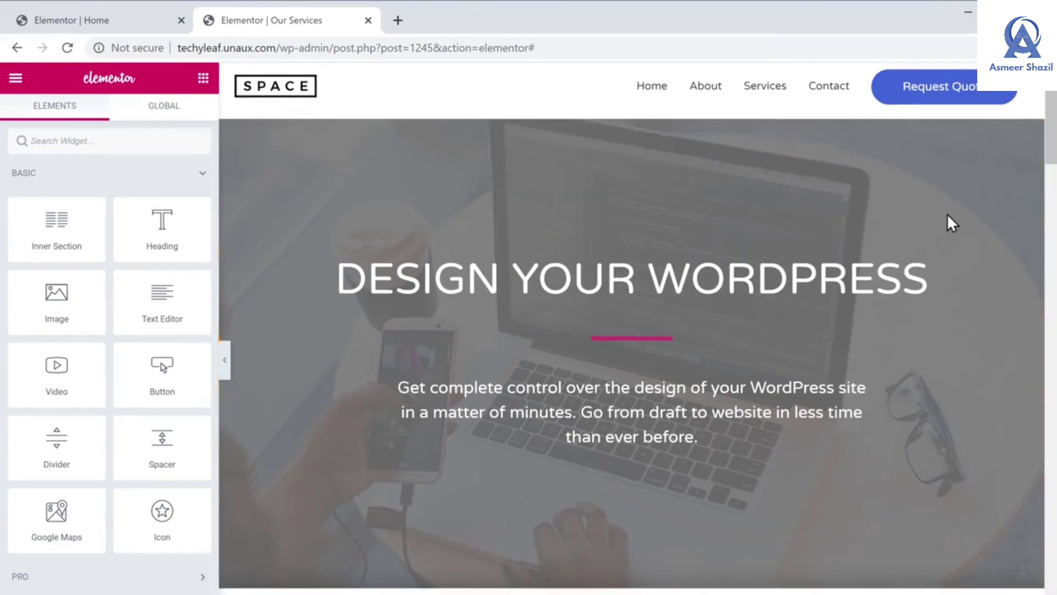
scroll(947, 215, down, 20)
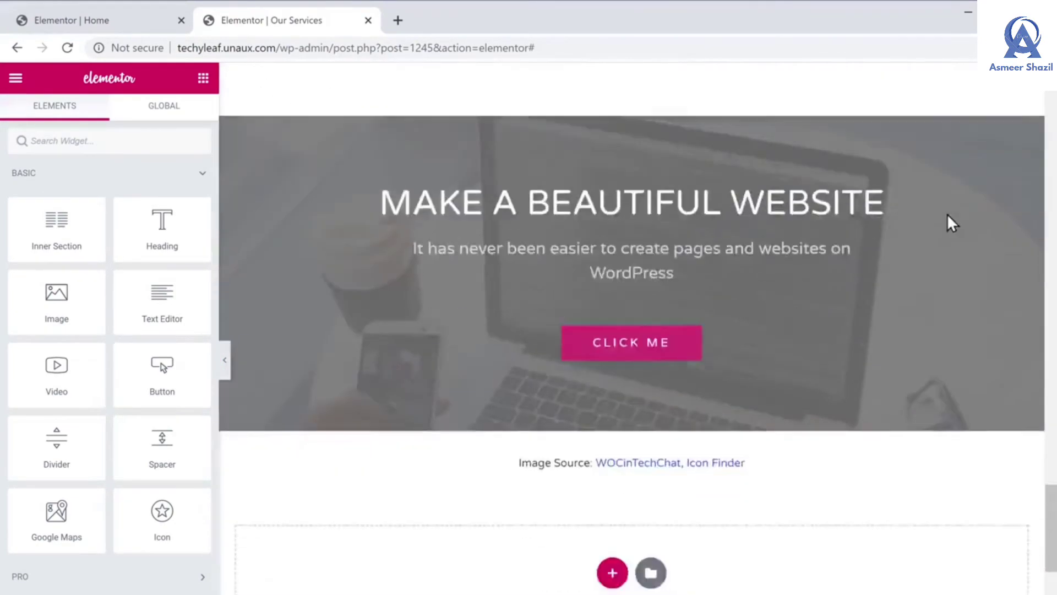
scroll(947, 215, down, 5)
scroll(946, 215, up, 20)
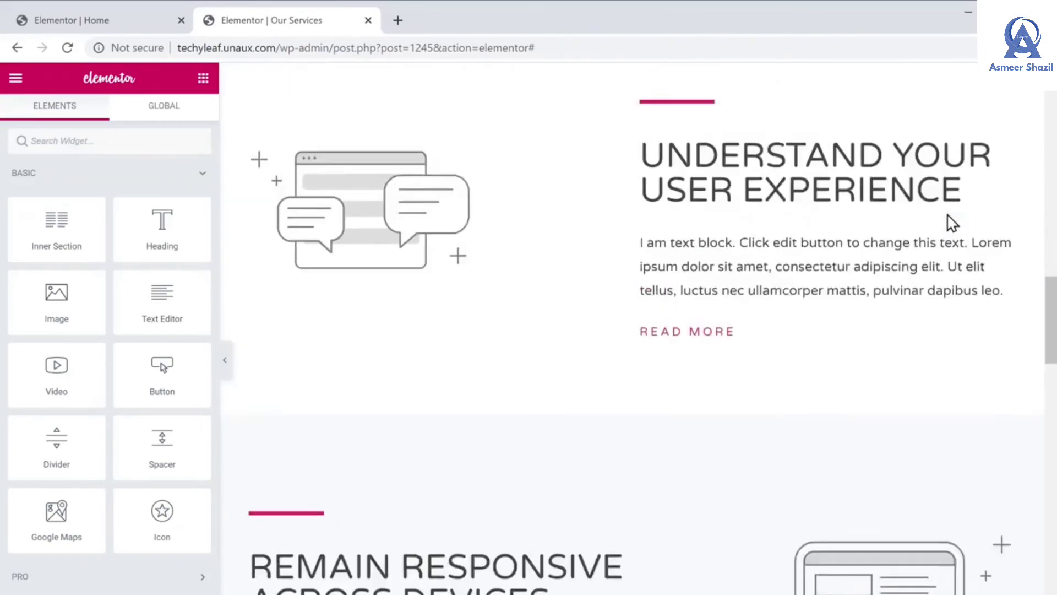
scroll(952, 223, up, 15)
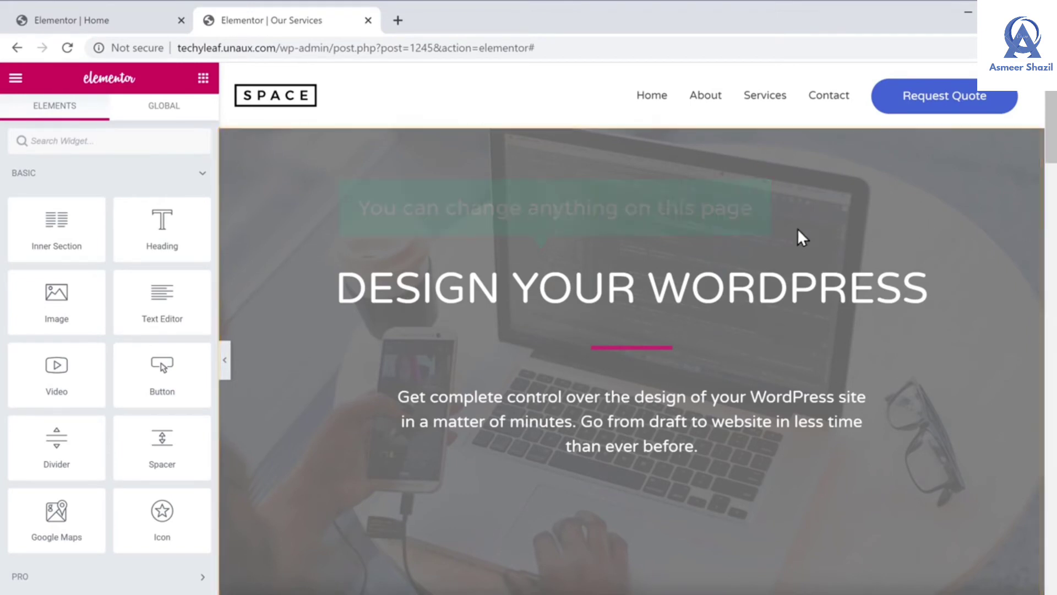
drag(338, 275, 950, 315)
Replace the hero heading with 'OUR SERVICES', publish, and view the live page
text(OUR SERVICES)
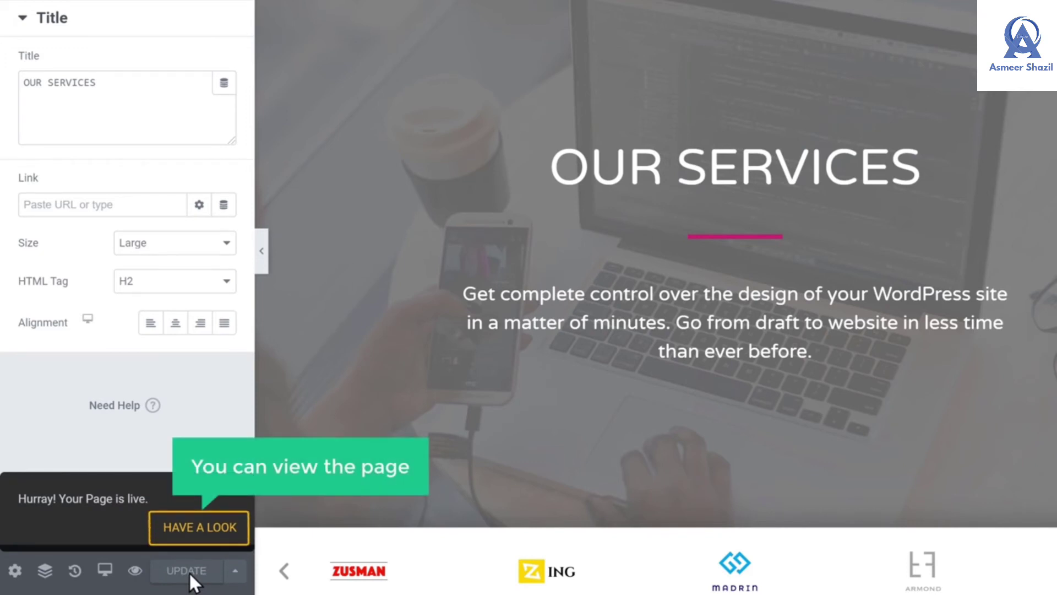
click(197, 527)
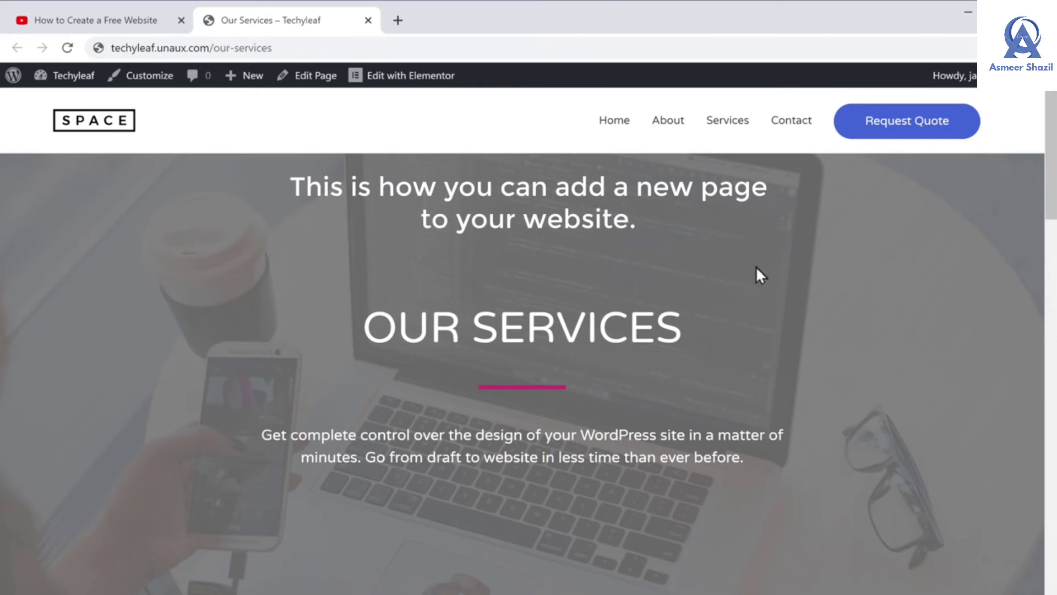
Go to the live site's Home page from the navigation menu
click(616, 122)
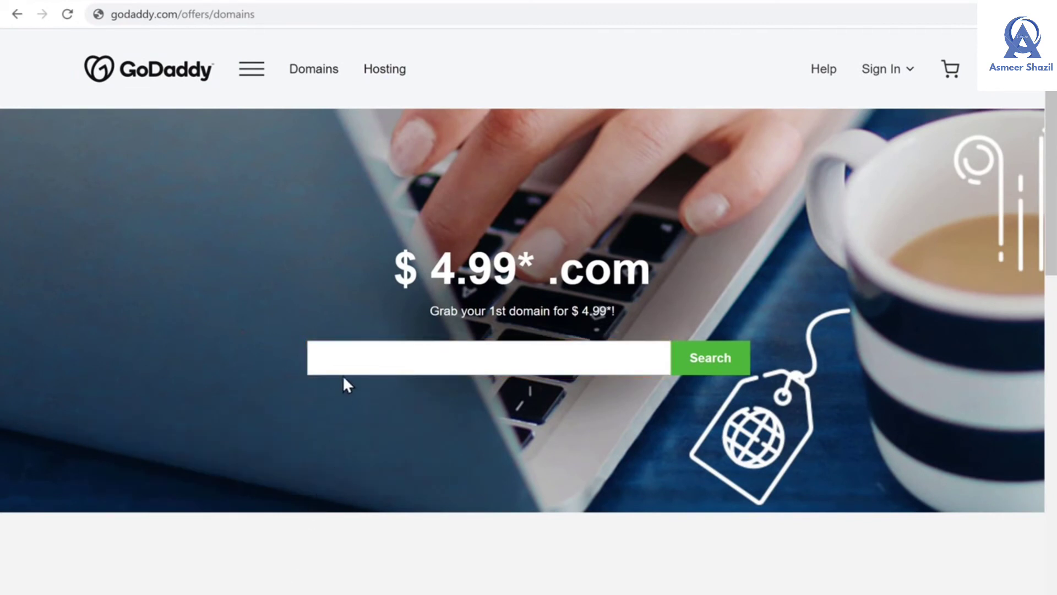
Search for techyleaf.com and add it to the cart without privacy protection
text(techyleaf.com)
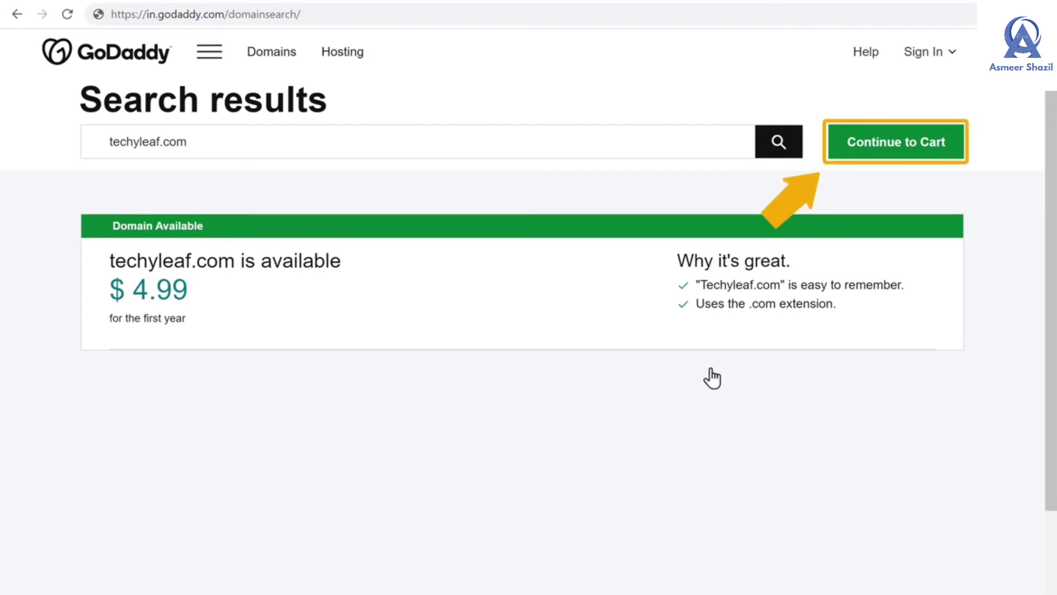
click(896, 154)
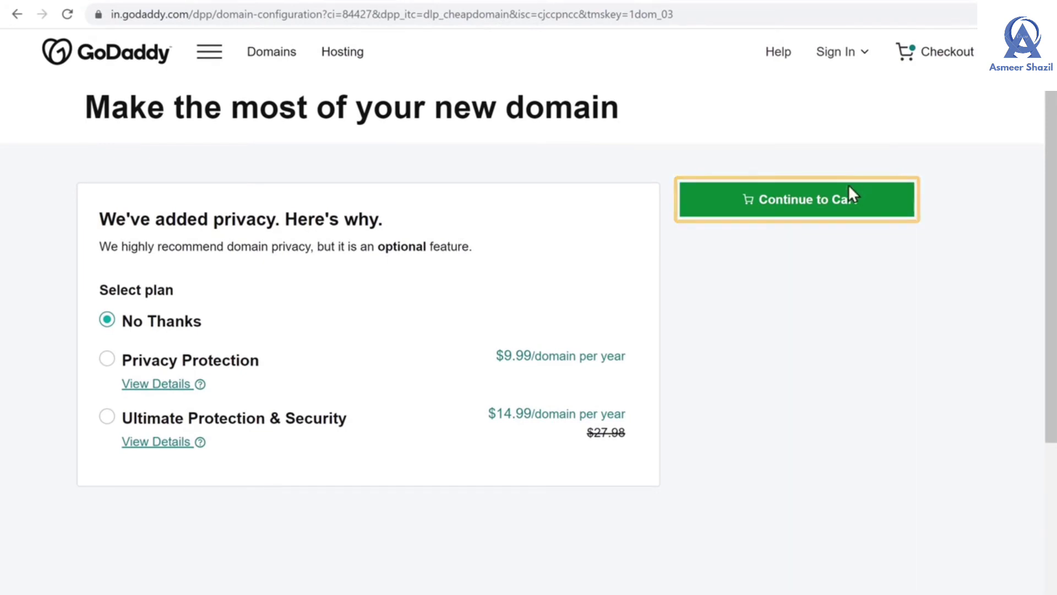
click(801, 209)
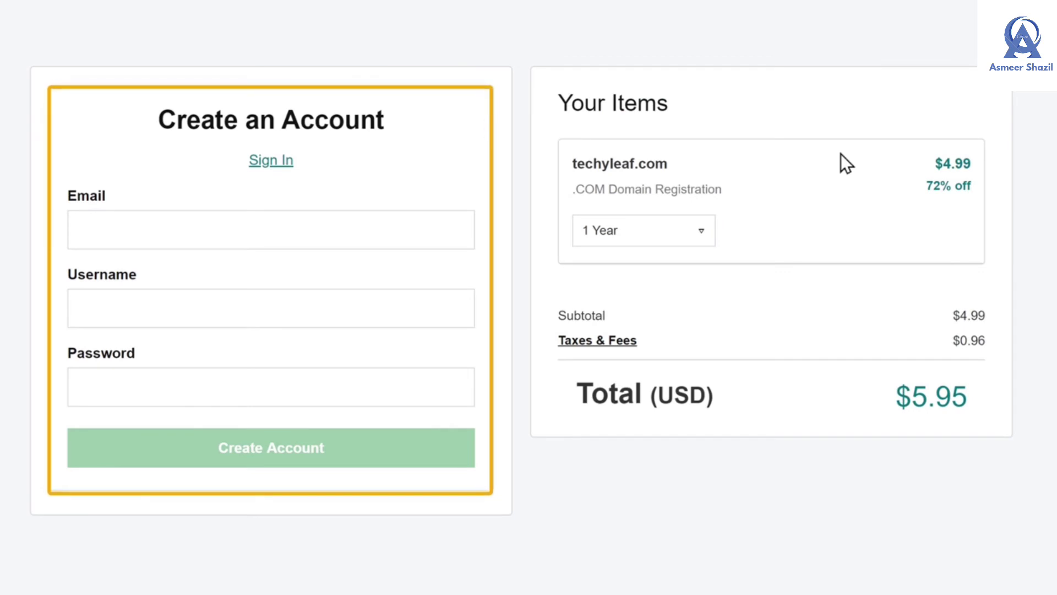
Fill in the e-mail, username and password for a new GoDaddy account
click(169, 236)
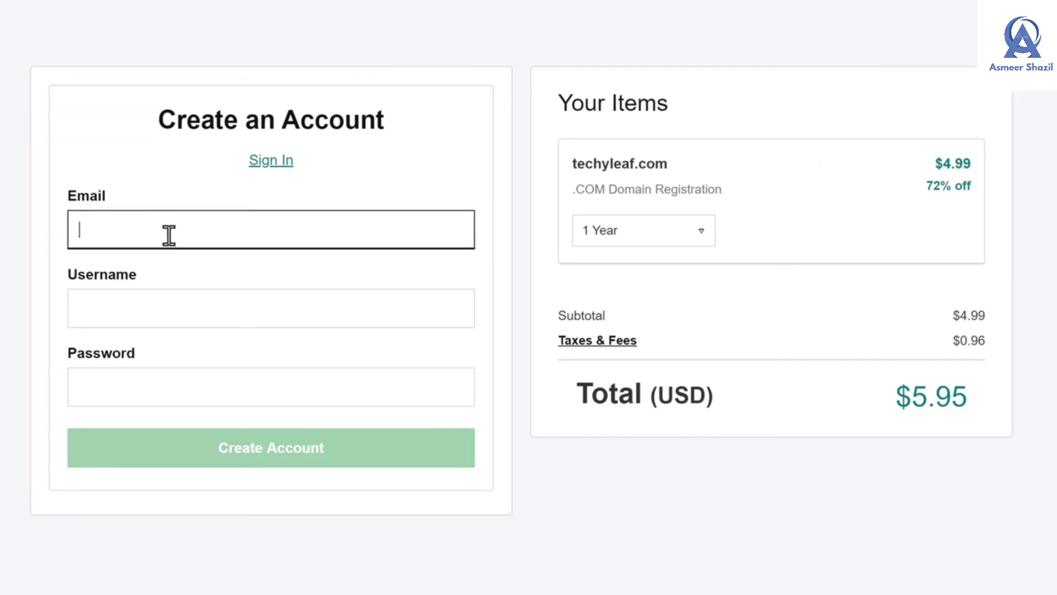
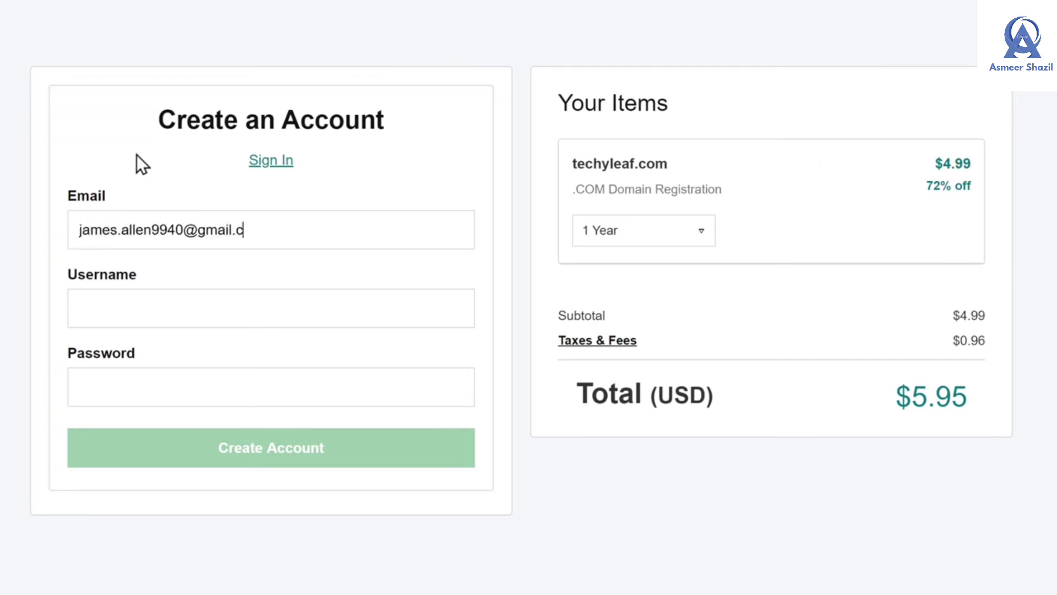
key(Tab)
text(TechyLeaf)
key(Tab)
text(*********)
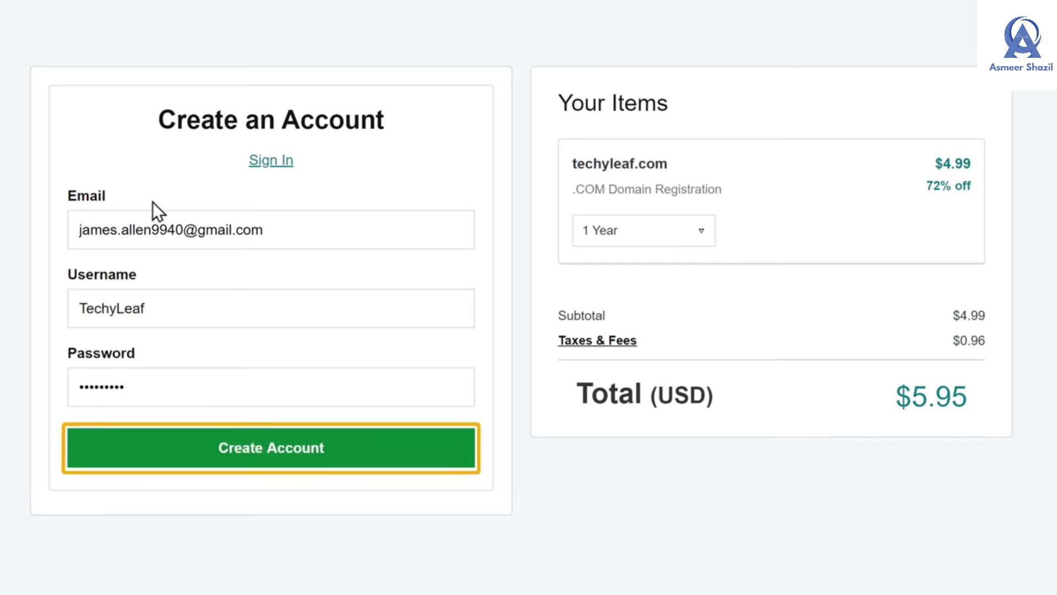
Create the account, enter the card details, and complete the $5.95 purchase
click(267, 472)
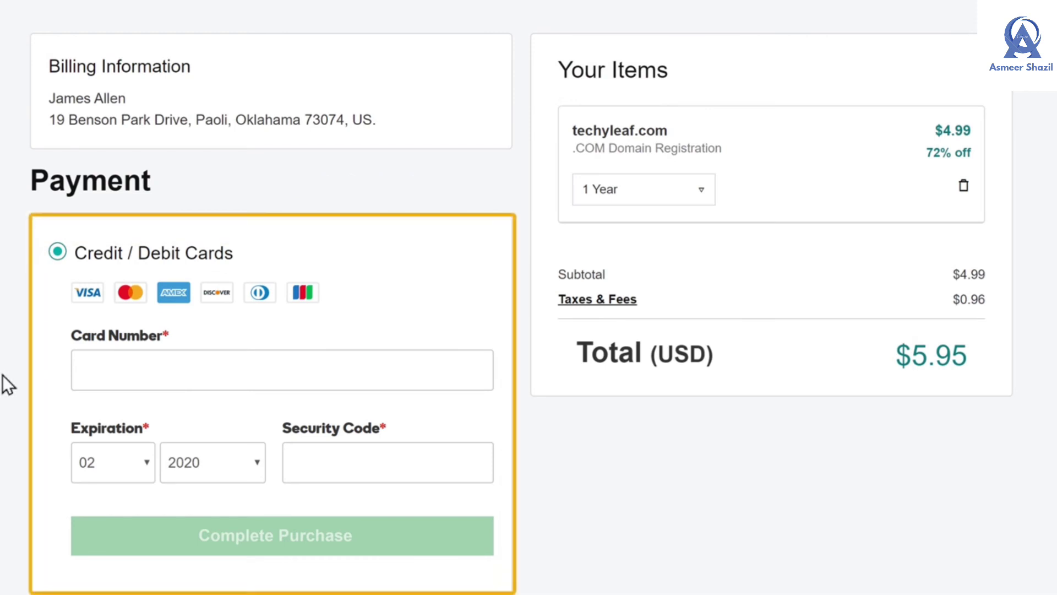
click(89, 369)
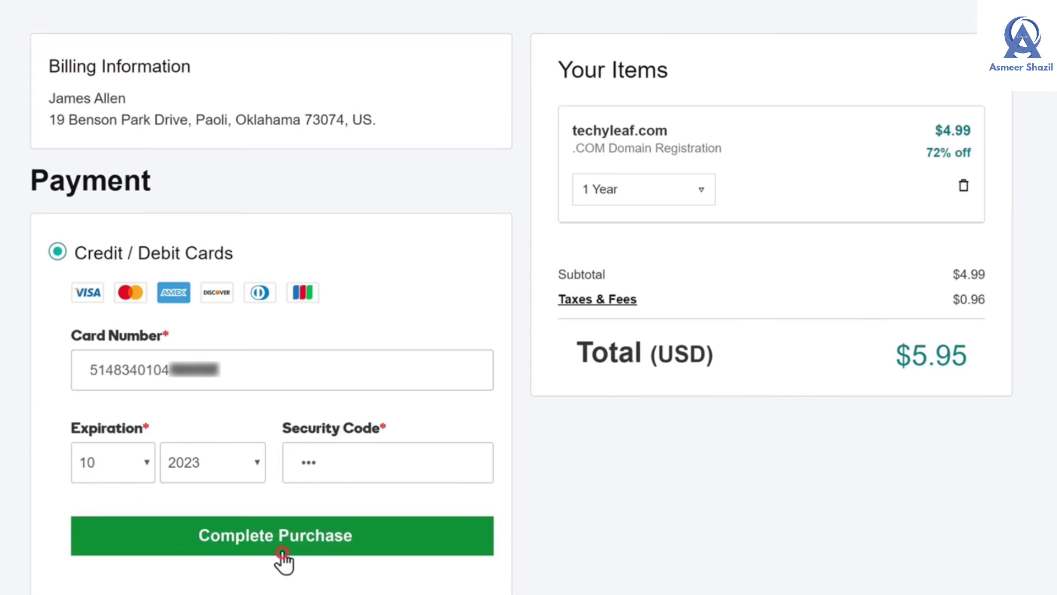
click(282, 553)
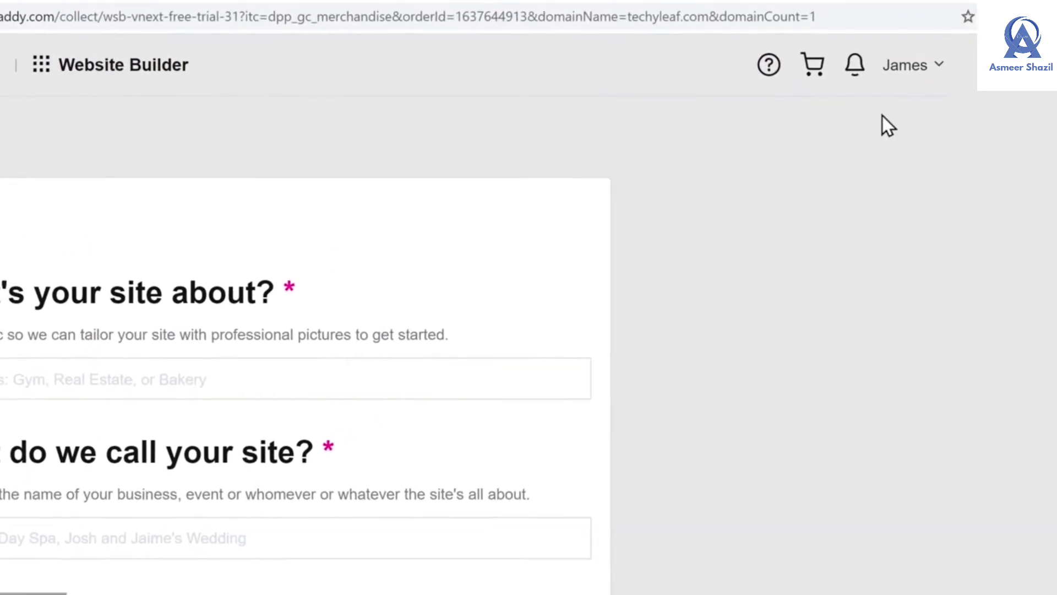
Check techyleaf.com under My Products, then load techyleaf.com in a new tab
click(936, 74)
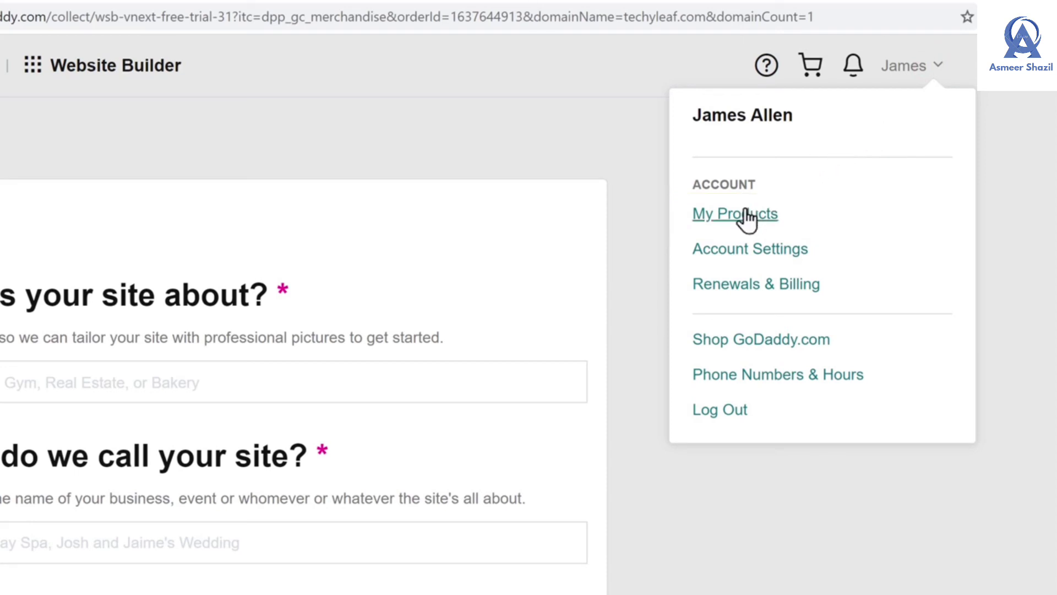
click(732, 221)
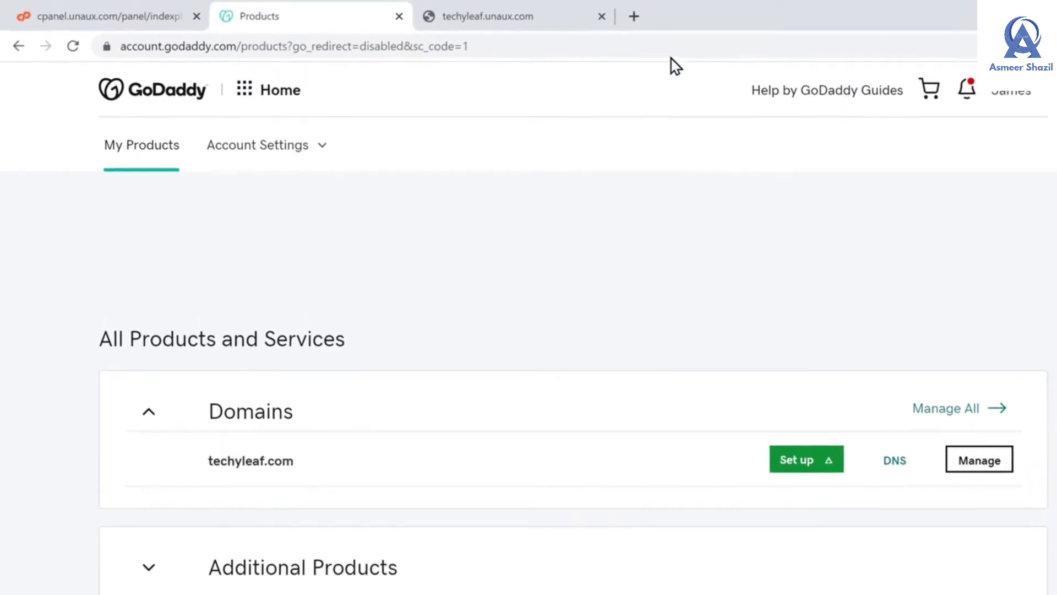
click(633, 17)
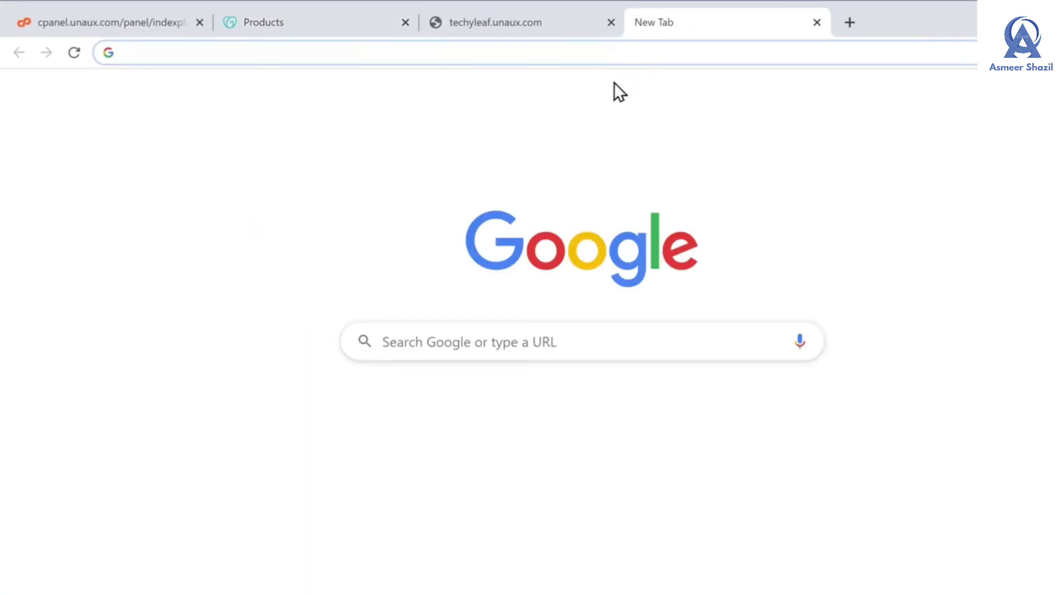
text(techyleaf)
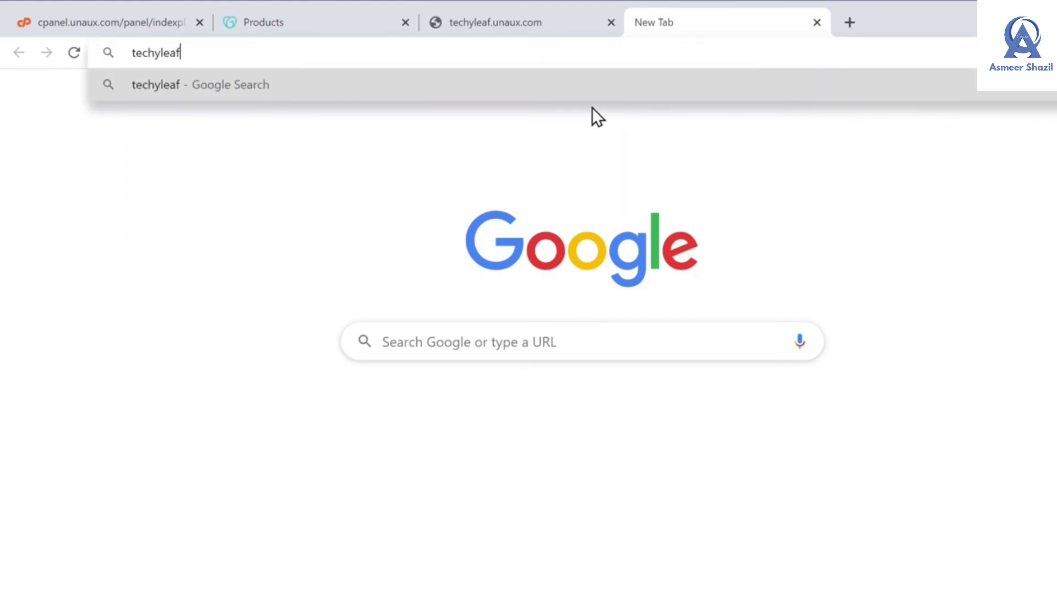
text(.com)
key(Return)
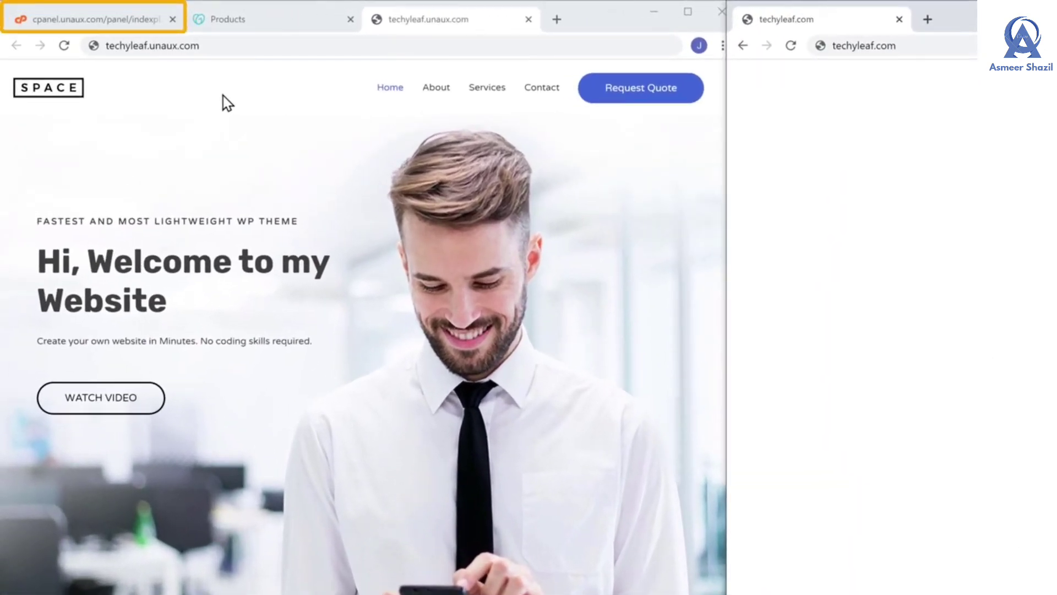
Switch to the cPanel tab and find Parked Domains in the Domains section
click(100, 25)
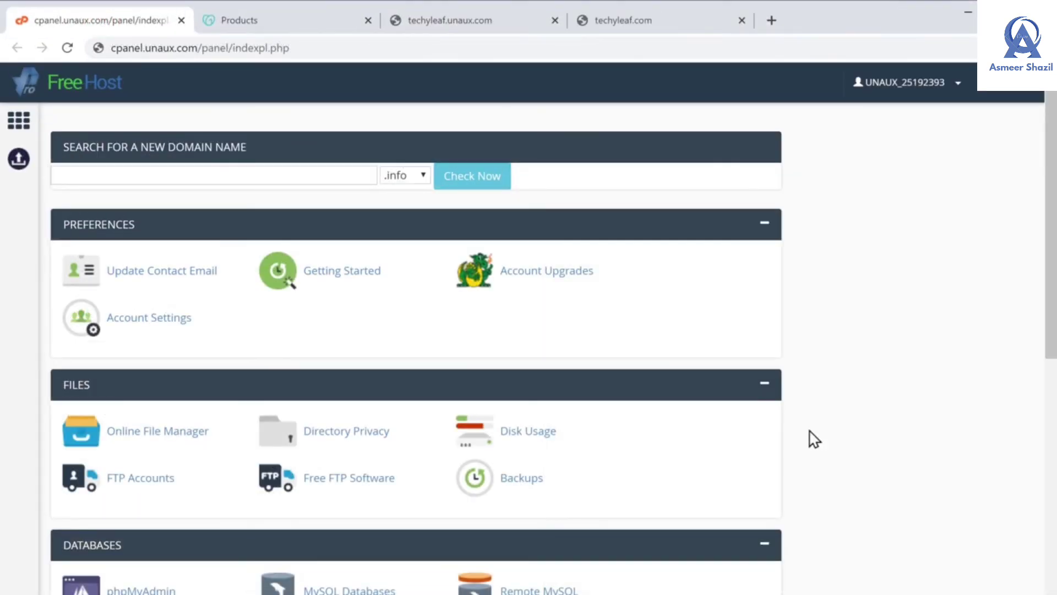
scroll(814, 439, down, 6)
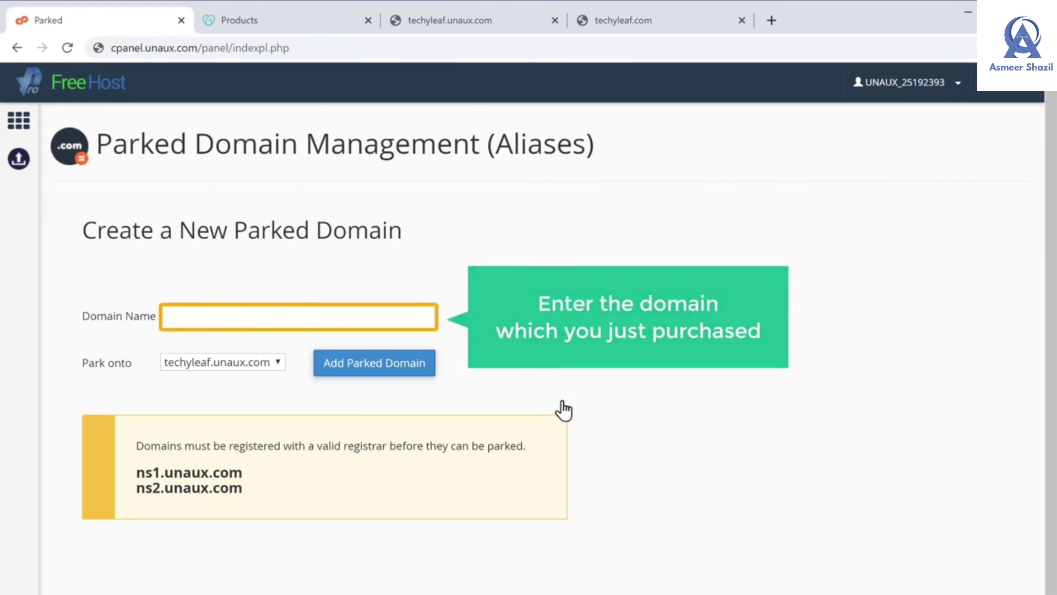
Enter techyleaf.com as the domain to park onto techyleaf.unaux.com
click(296, 317)
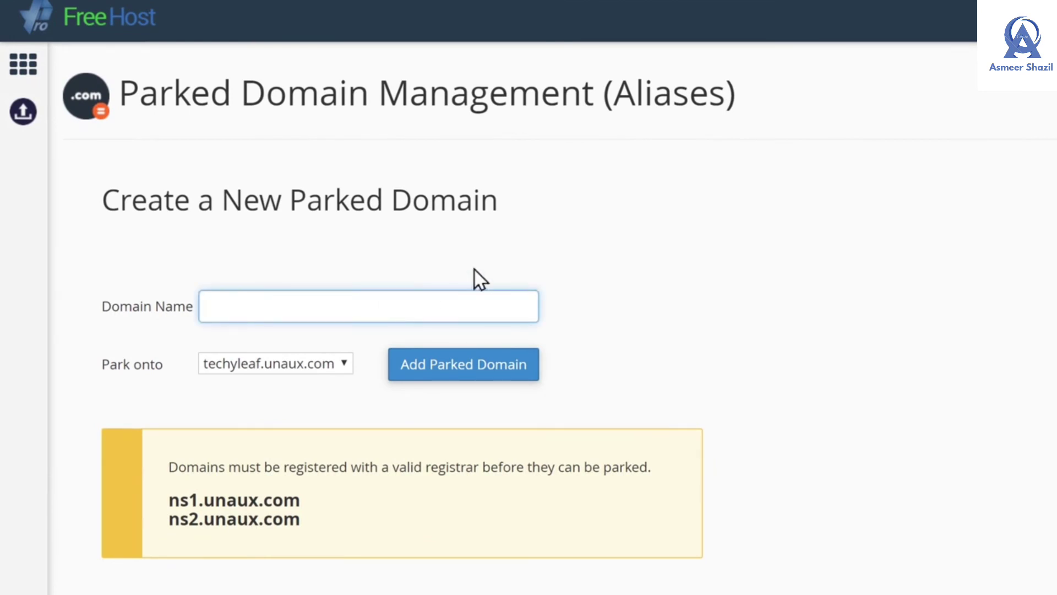
text(techyleaf.com)
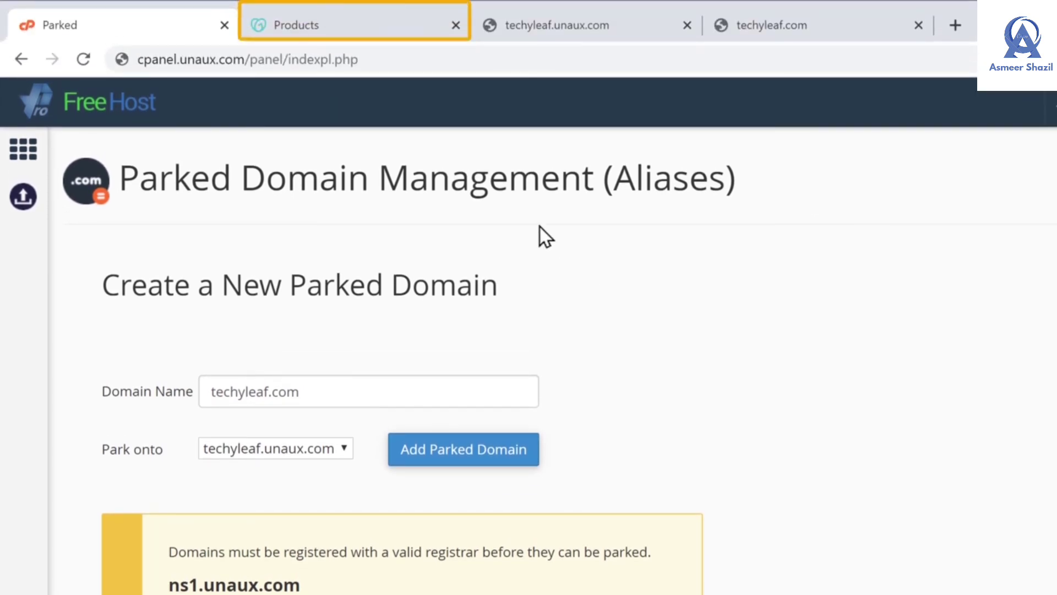
Open techyleaf.com's DNS settings in GoDaddy and choose to enter custom nameservers
click(332, 31)
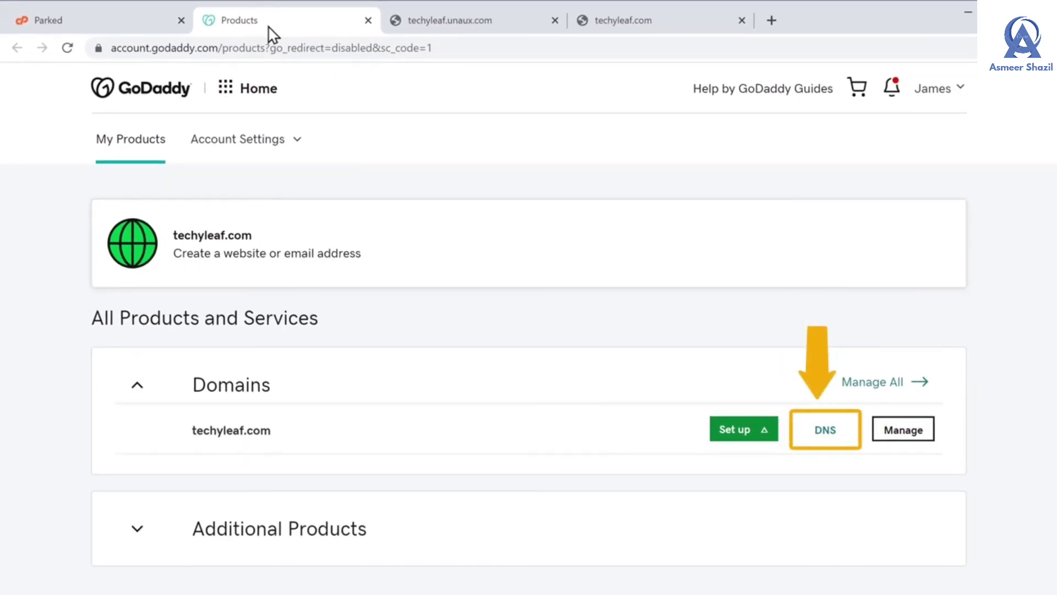
click(826, 432)
scroll(826, 435, down, 5)
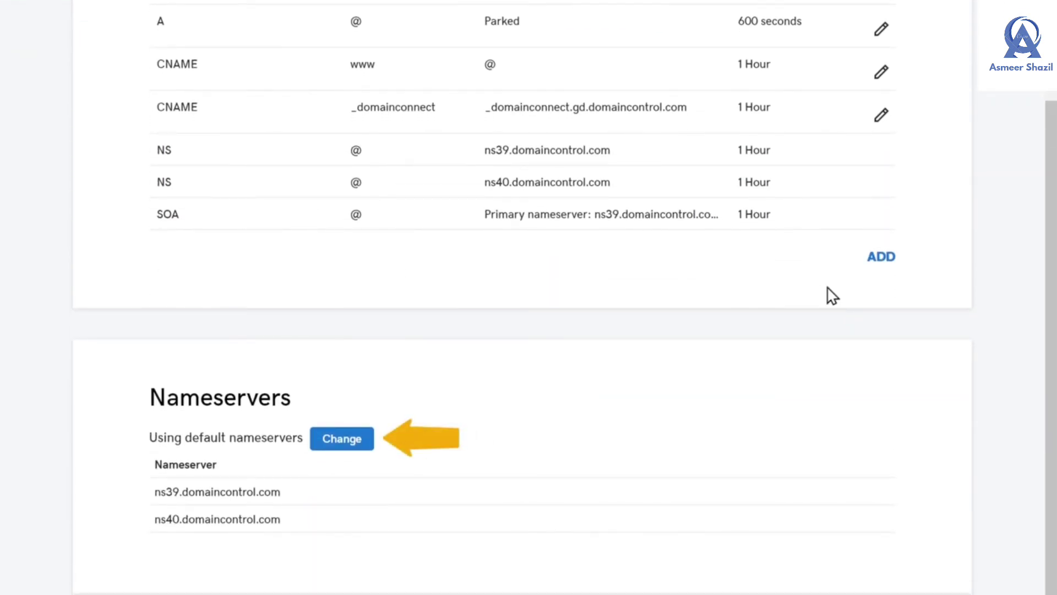
click(340, 442)
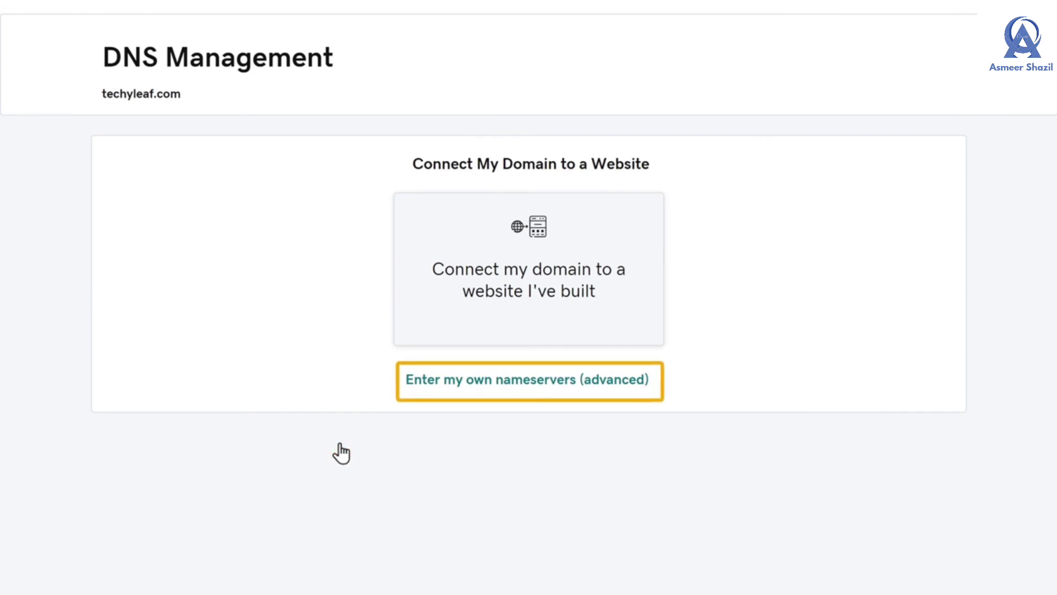
click(509, 389)
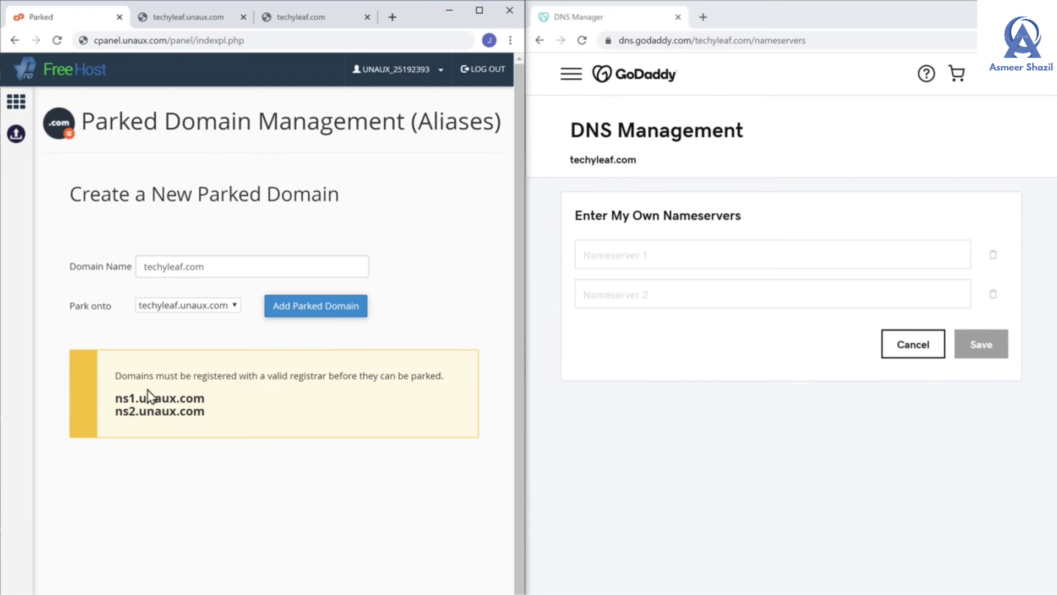
Copy ns1.unaux.com from cPanel into GoDaddy's Nameserver 1 field
drag(119, 399, 199, 398)
right_click(201, 400)
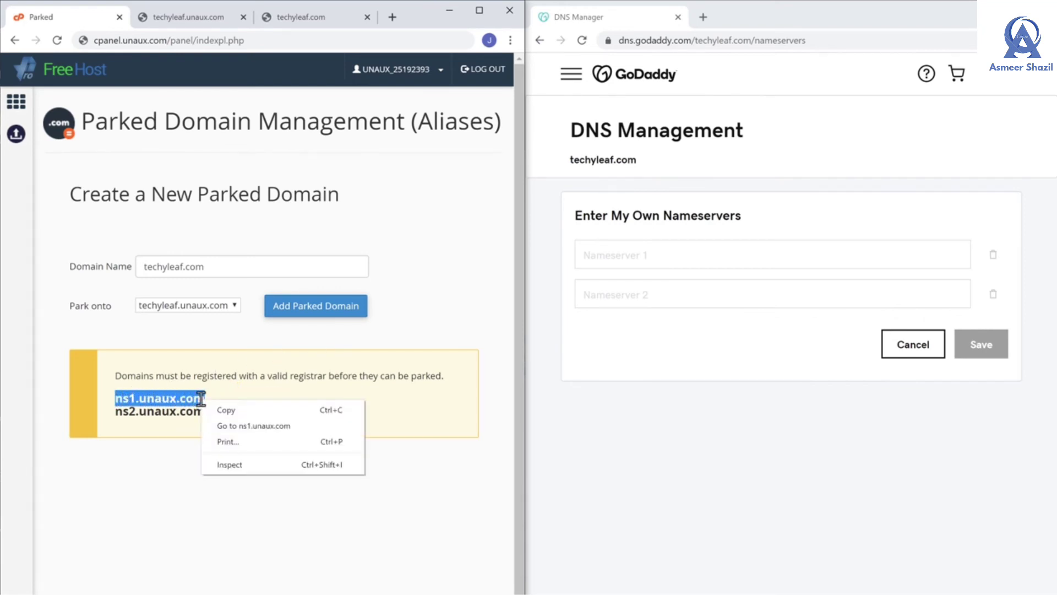
click(226, 411)
click(230, 421)
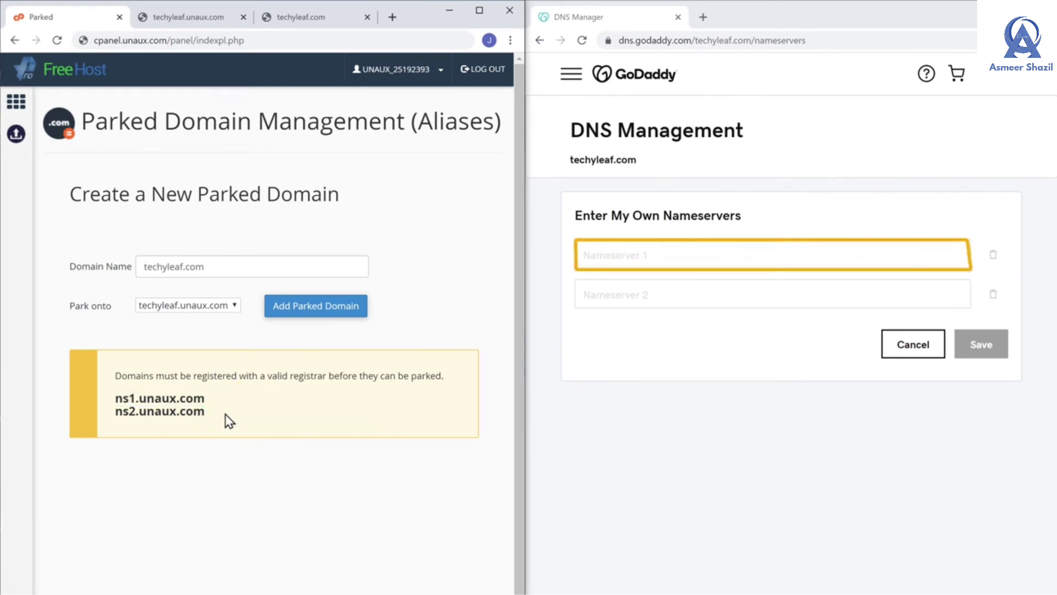
click(654, 253)
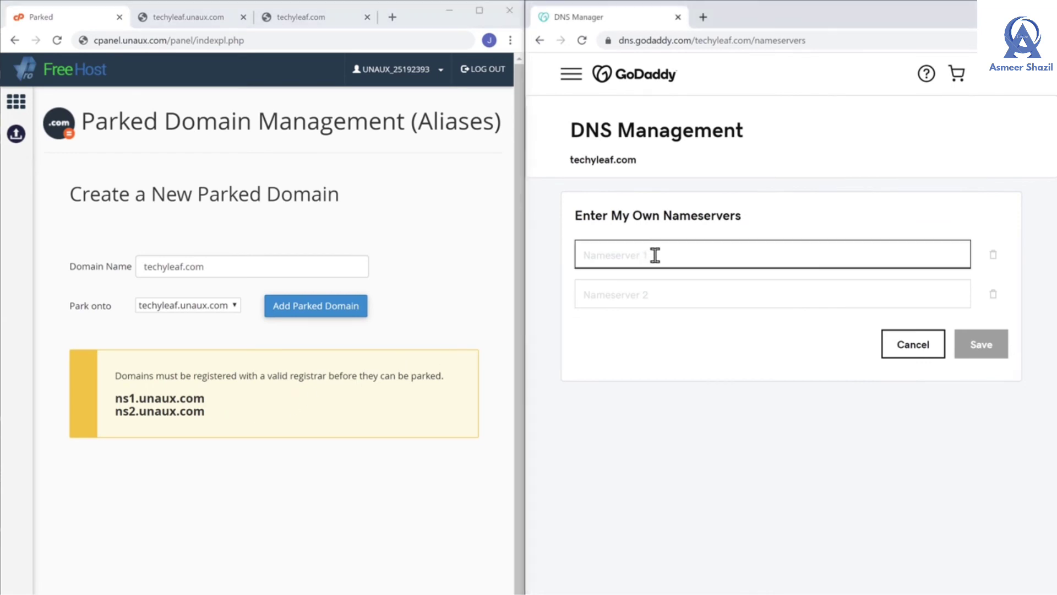
right_click(655, 255)
click(686, 360)
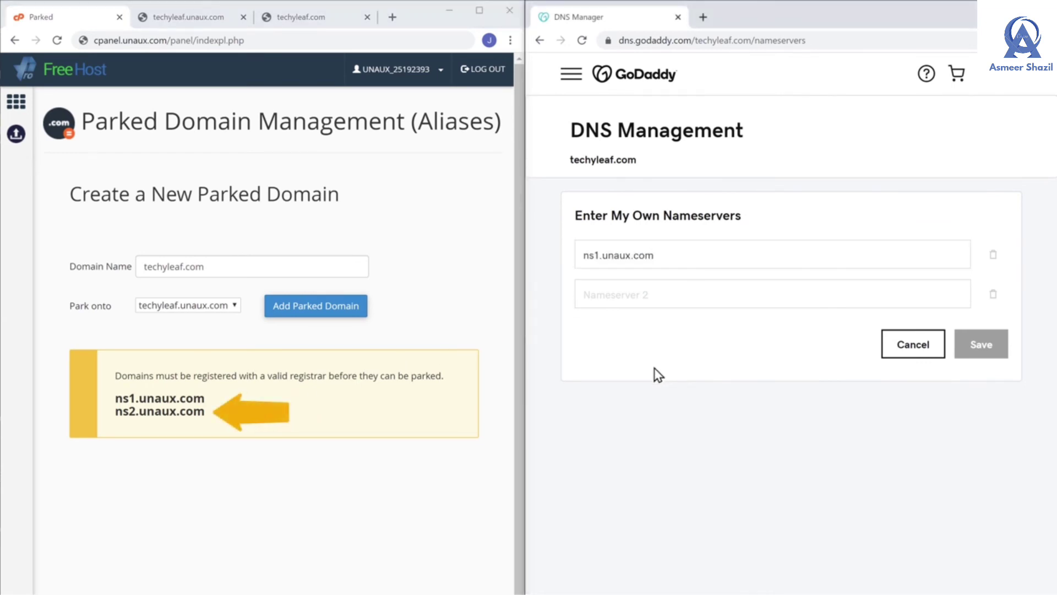
Paste ns2.unaux.com into Nameserver 2 and save the custom nameservers
drag(117, 413, 180, 412)
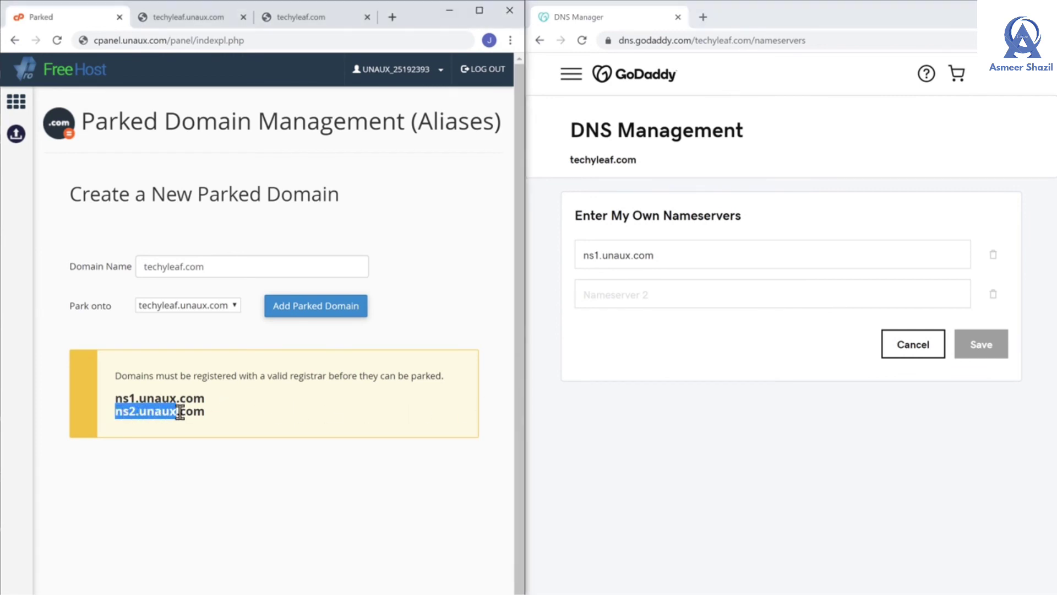
right_click(202, 411)
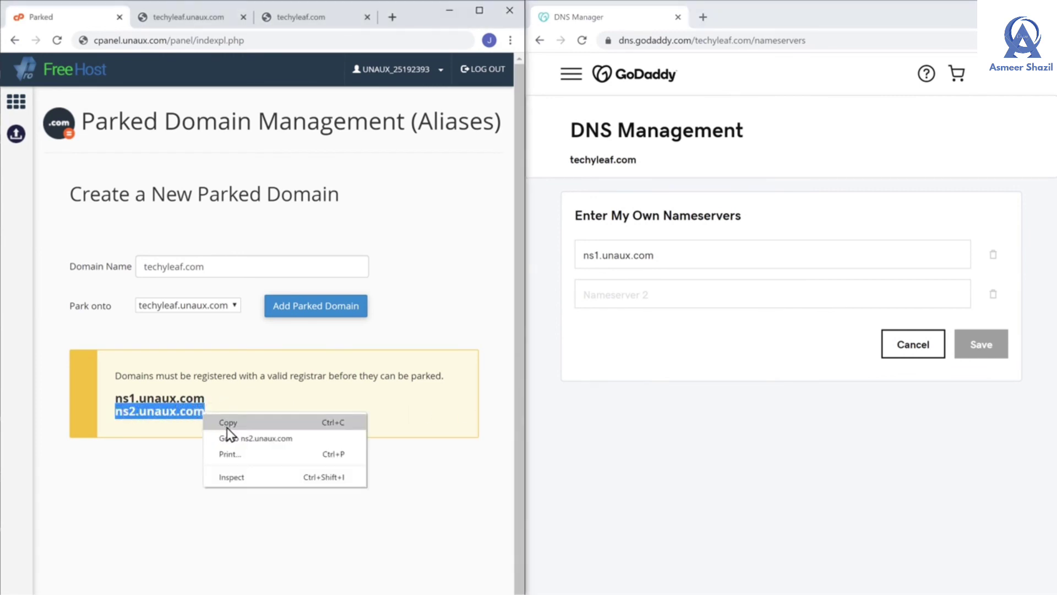
click(227, 425)
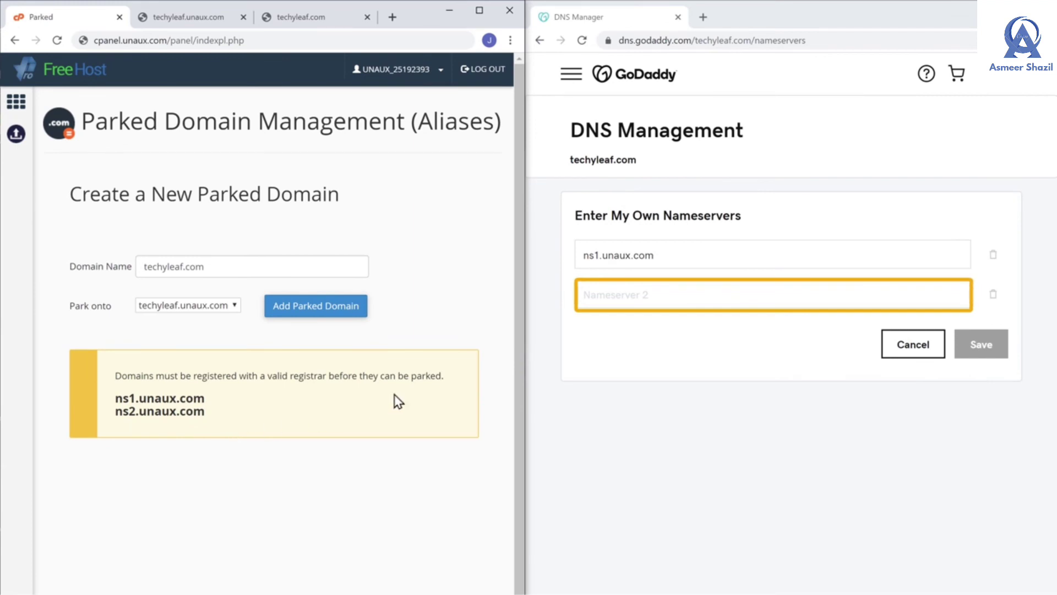
click(658, 295)
right_click(659, 295)
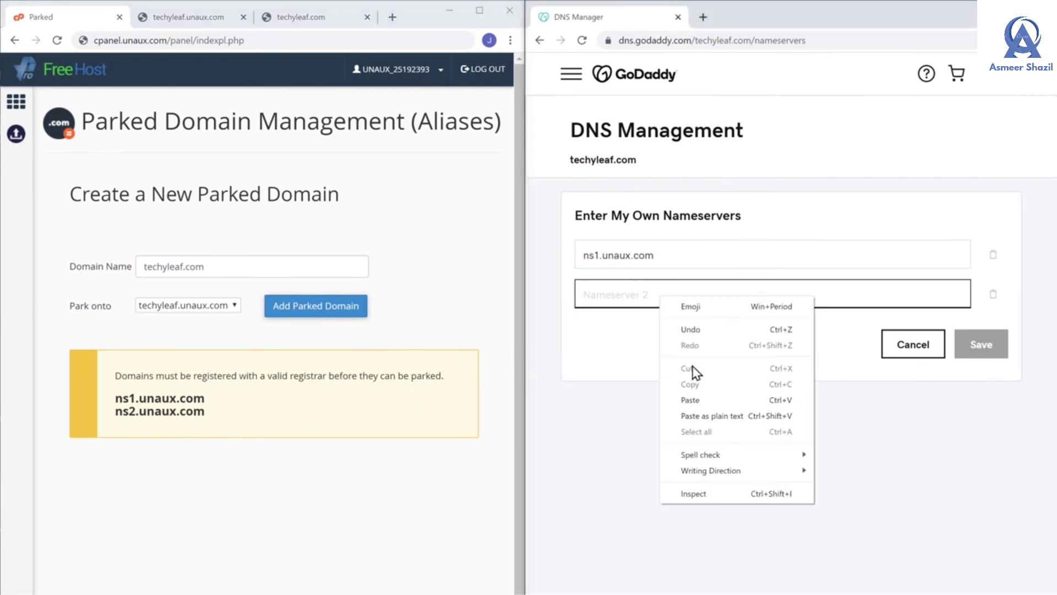
click(692, 401)
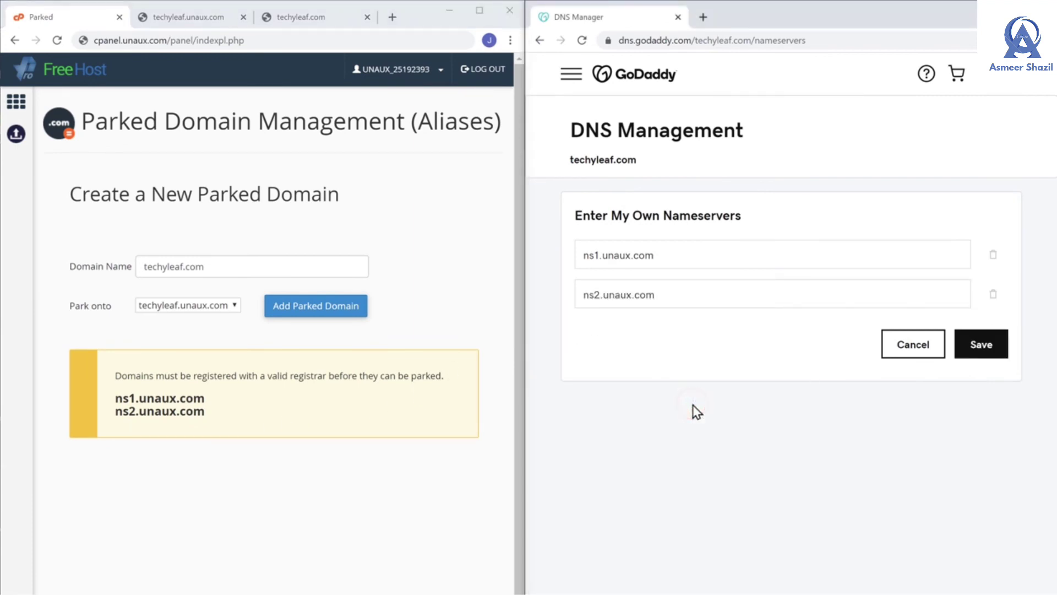
click(981, 345)
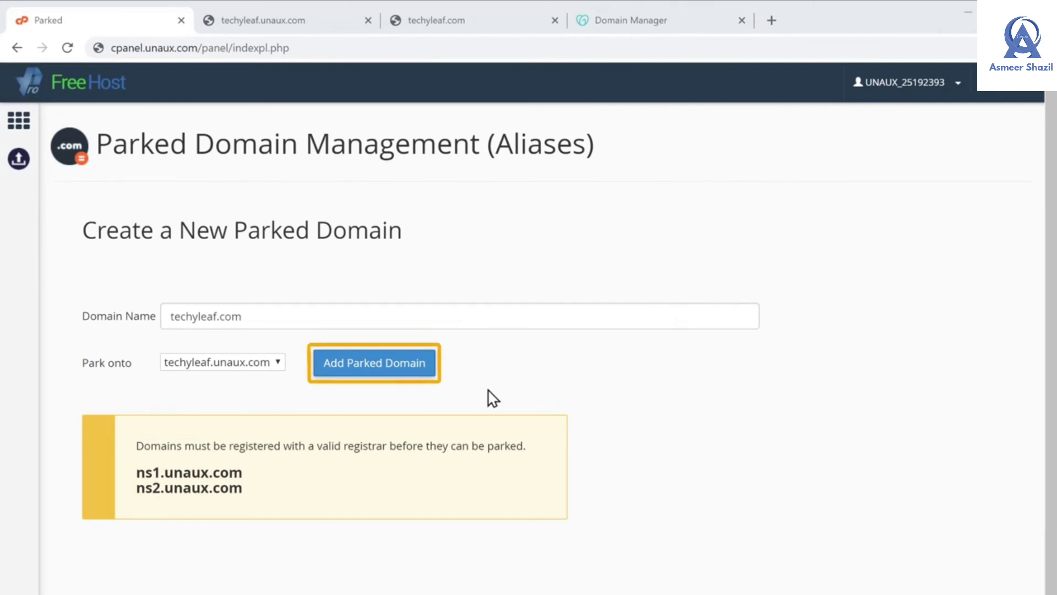
Park techyleaf.com onto techyleaf.unaux.com in cPanel and copy the domain name techyleaf.com
click(360, 377)
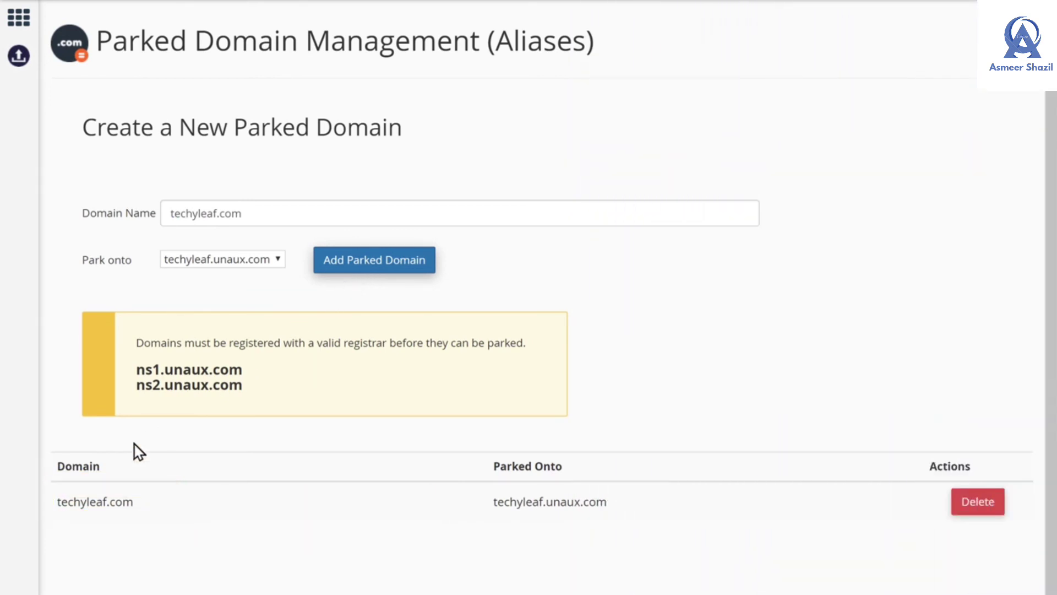
drag(57, 503, 129, 503)
right_click(134, 505)
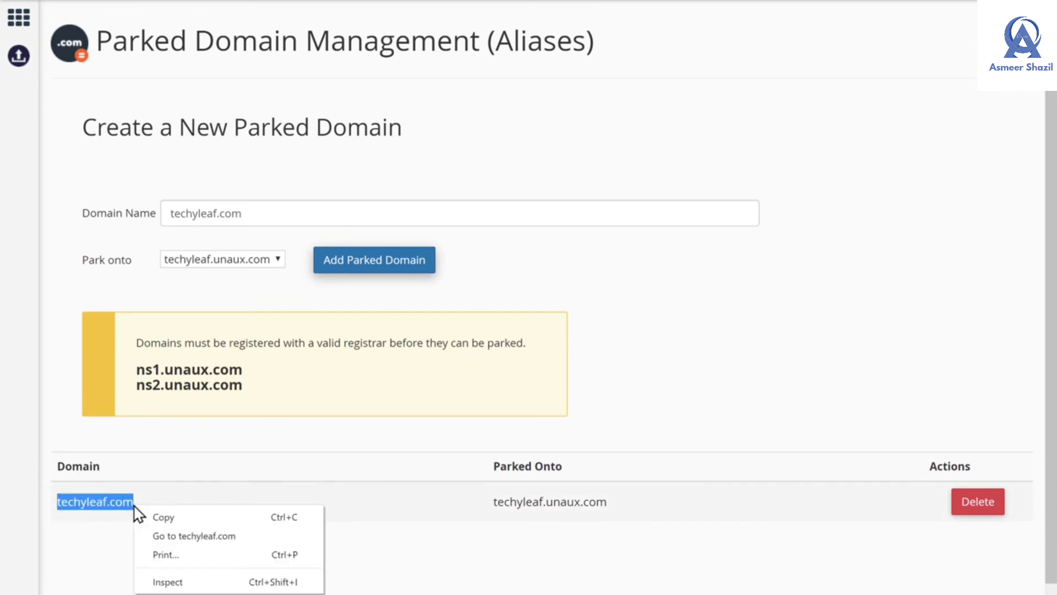
click(161, 518)
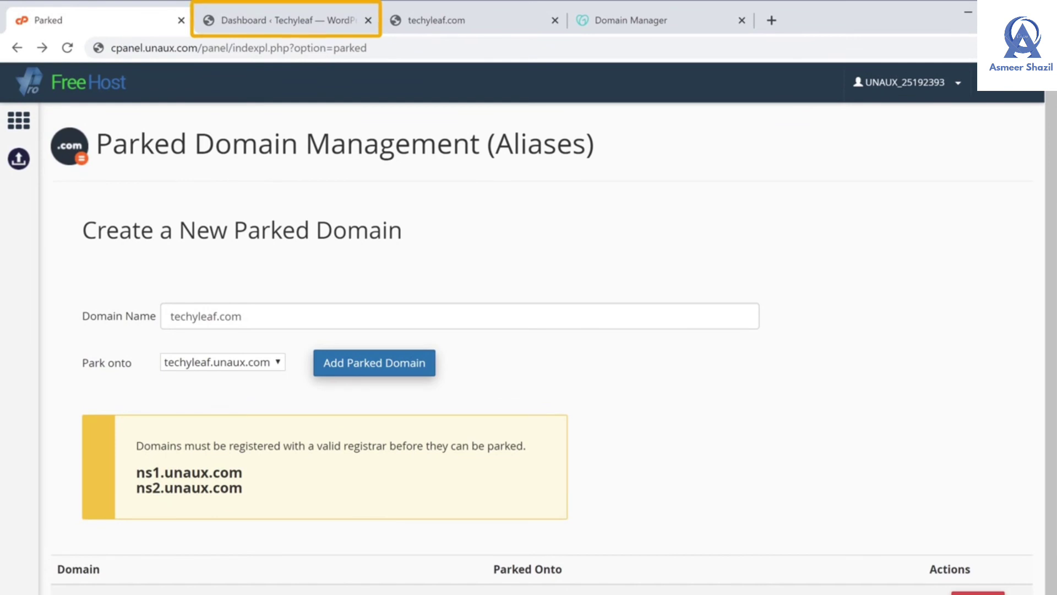
Go to Settings > General in the WordPress dashboard
click(285, 32)
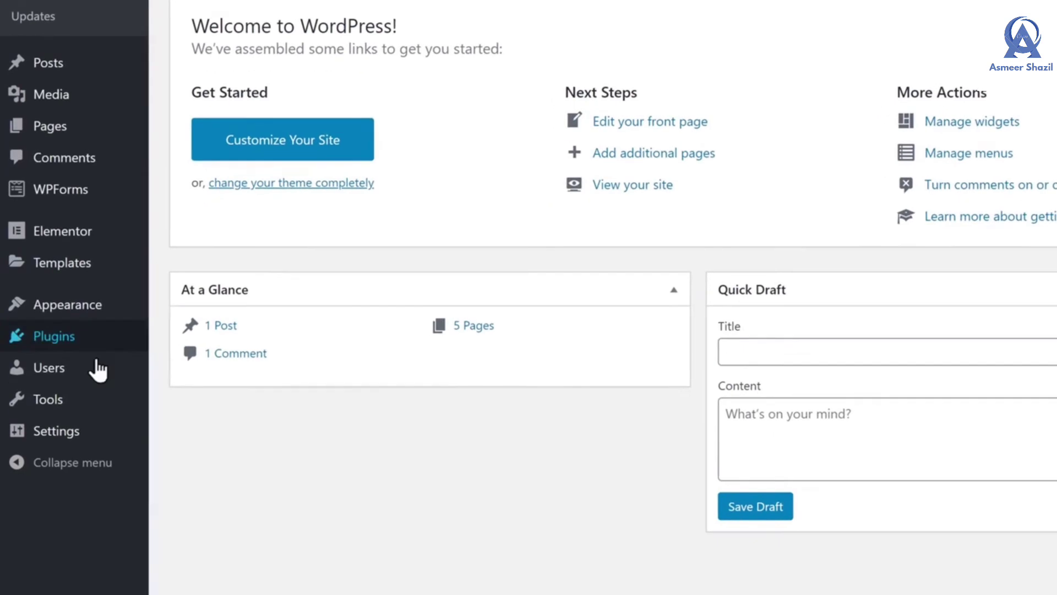
mouse_move(46, 516)
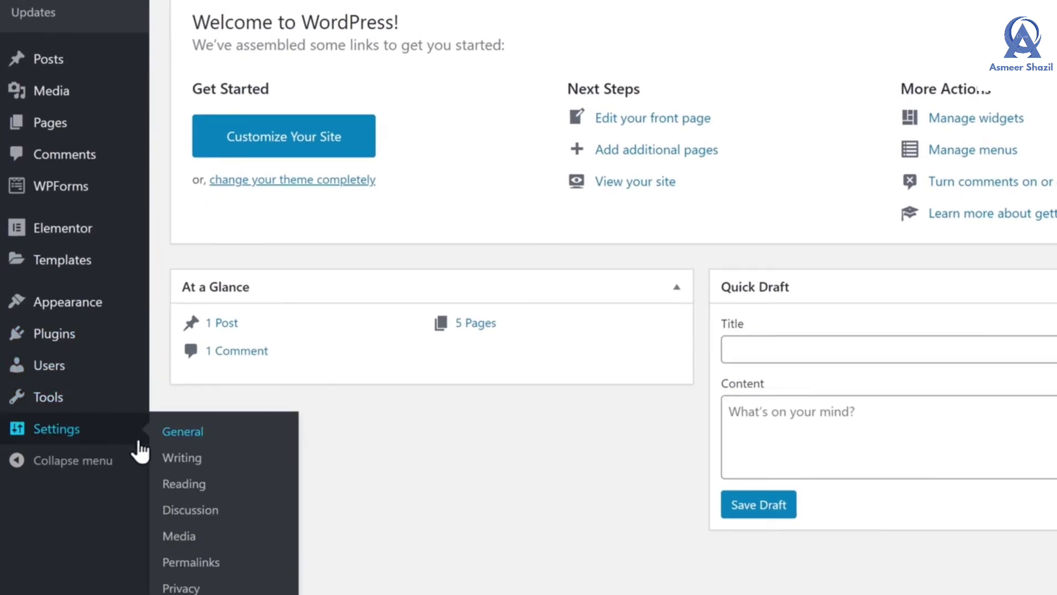
click(179, 434)
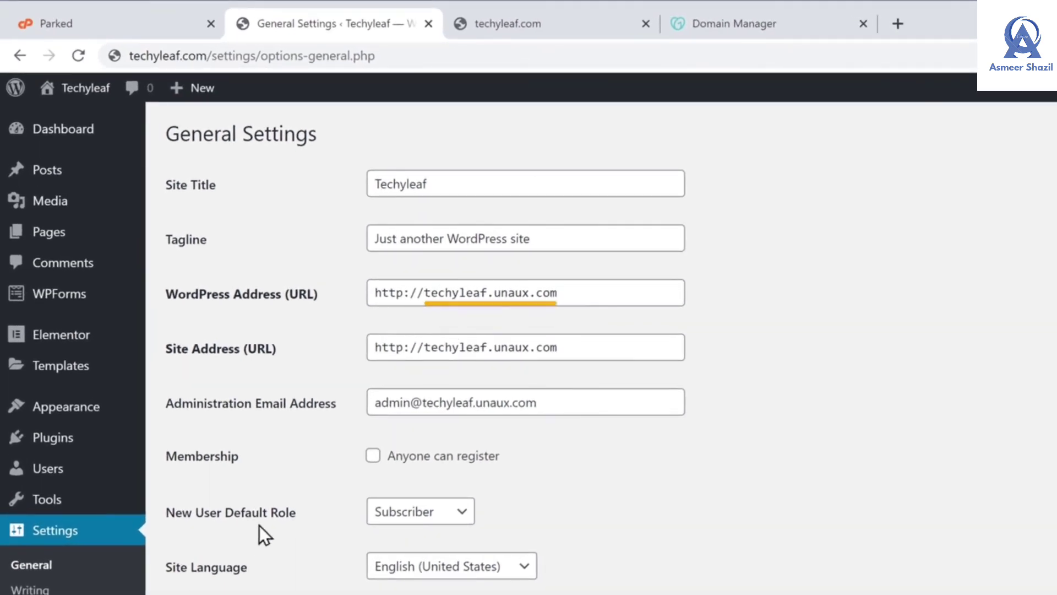
drag(425, 292, 564, 291)
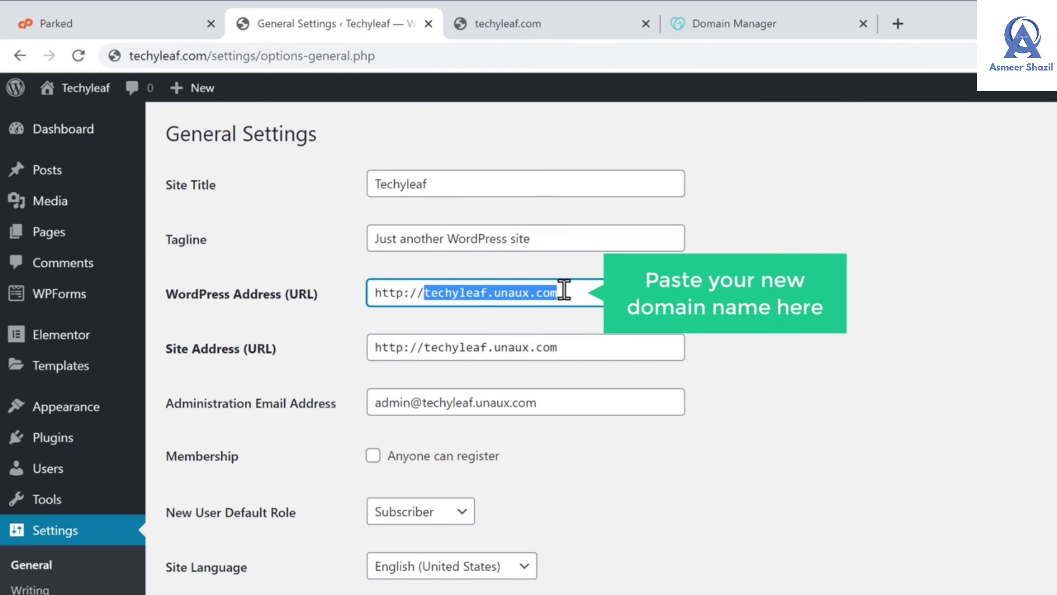
right_click(563, 291)
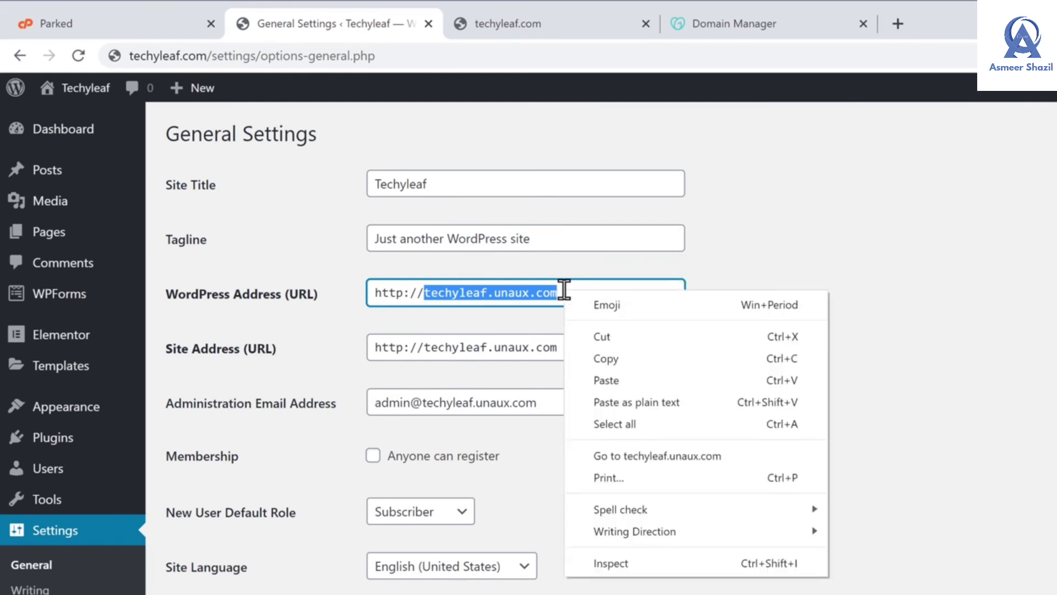
click(613, 378)
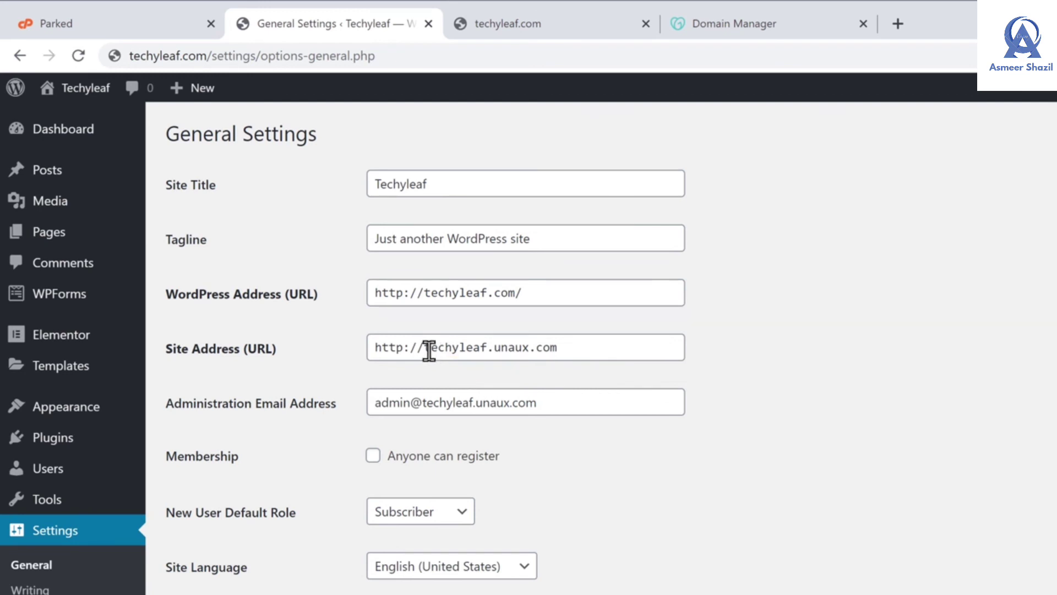
drag(425, 347, 561, 347)
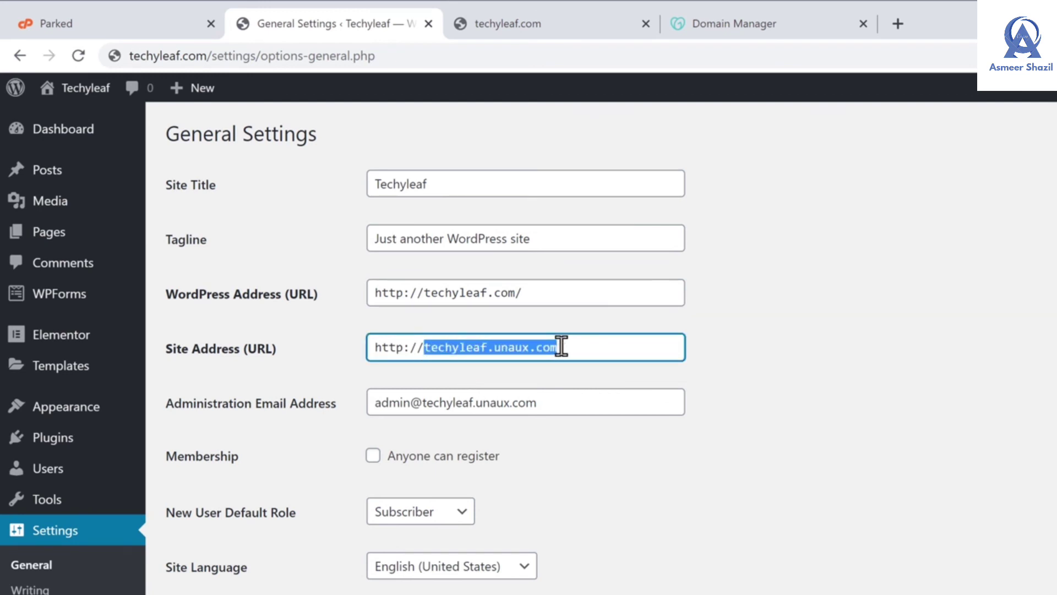
right_click(561, 347)
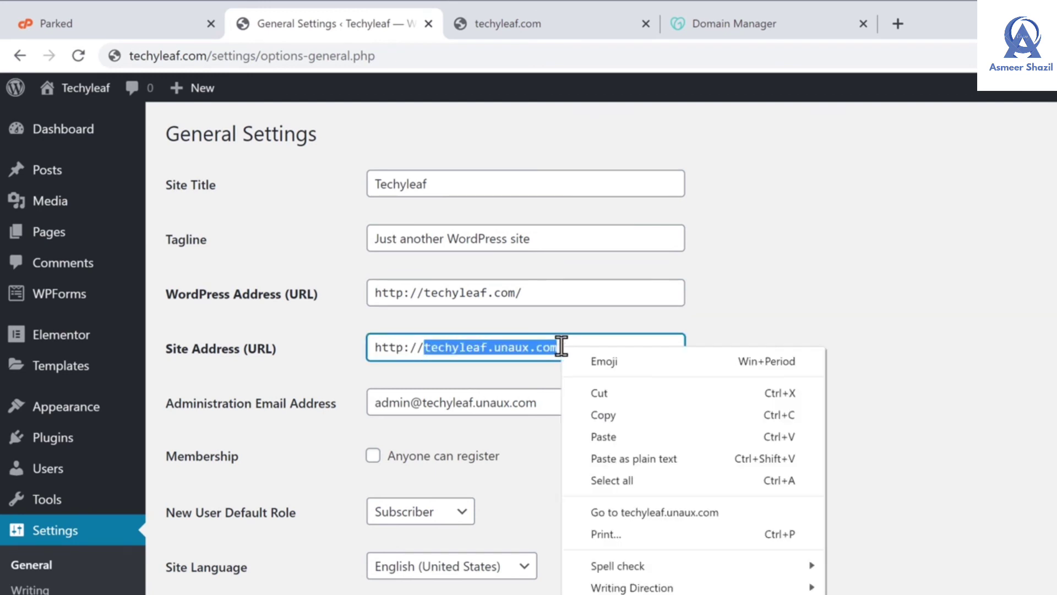
click(604, 440)
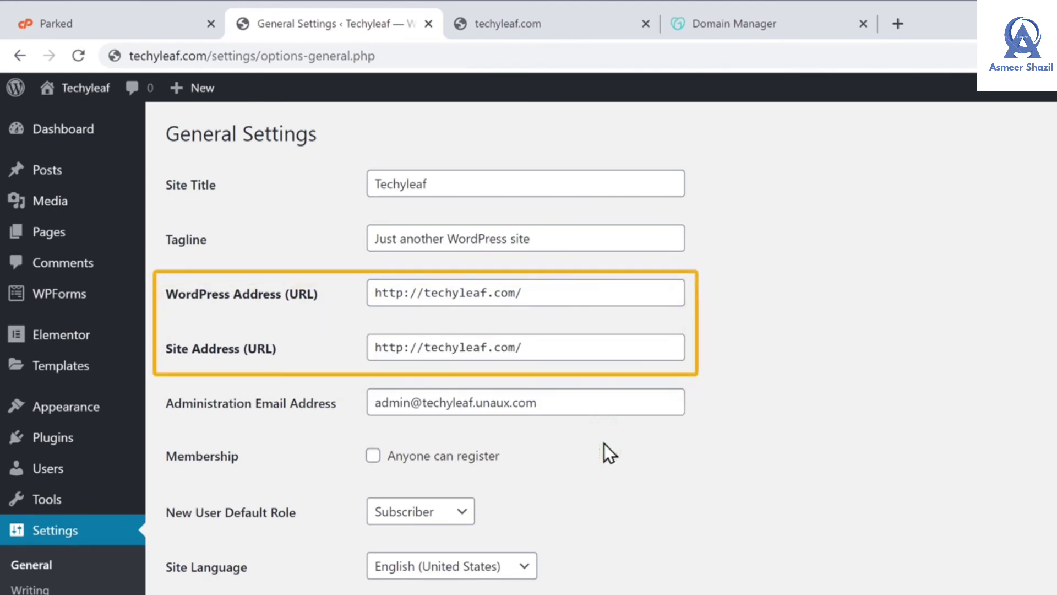
scroll(603, 443, down, 4)
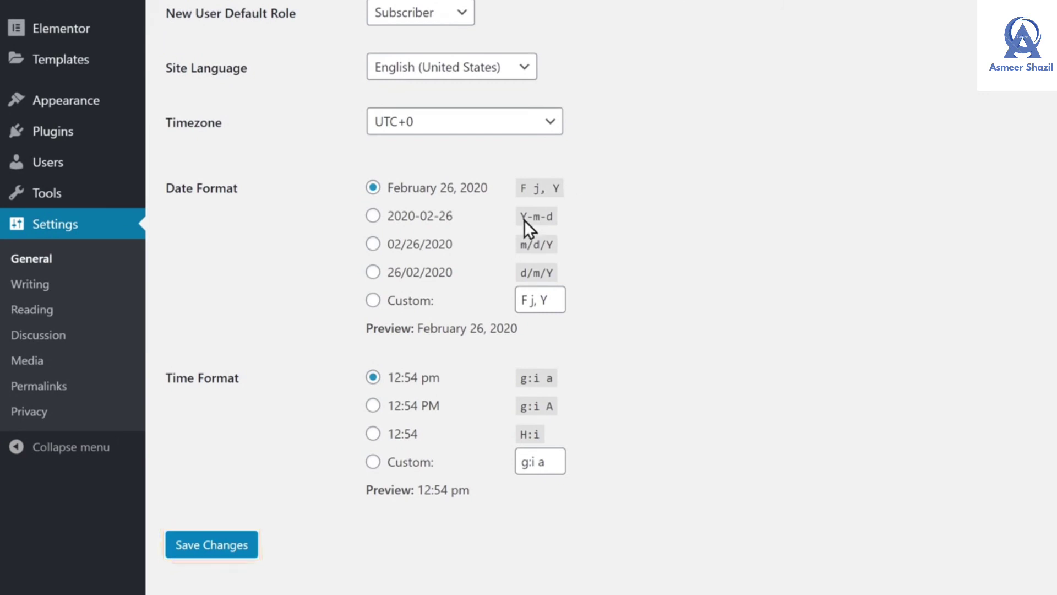
click(201, 552)
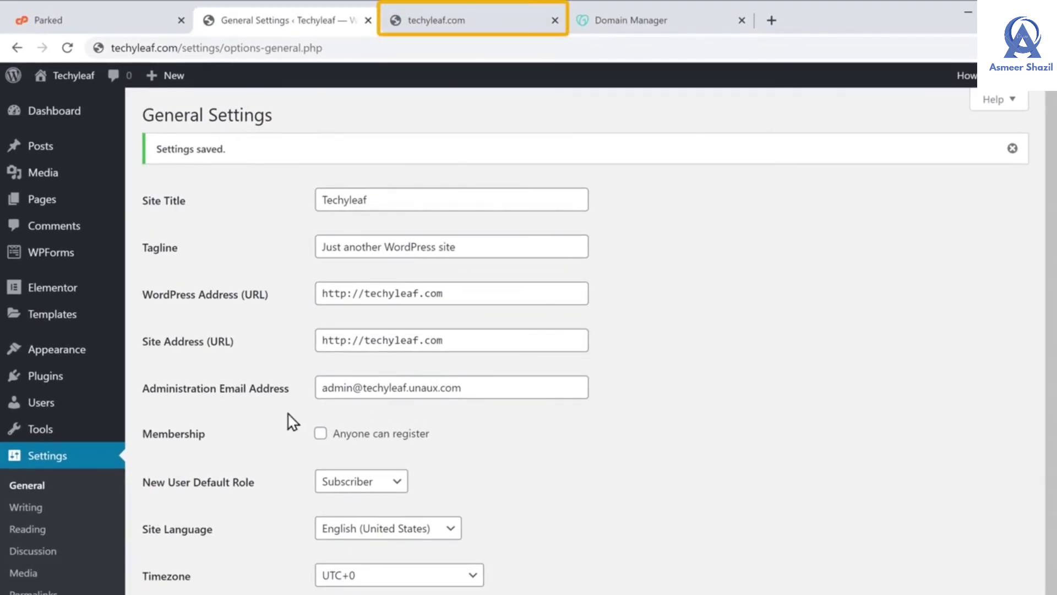
click(421, 26)
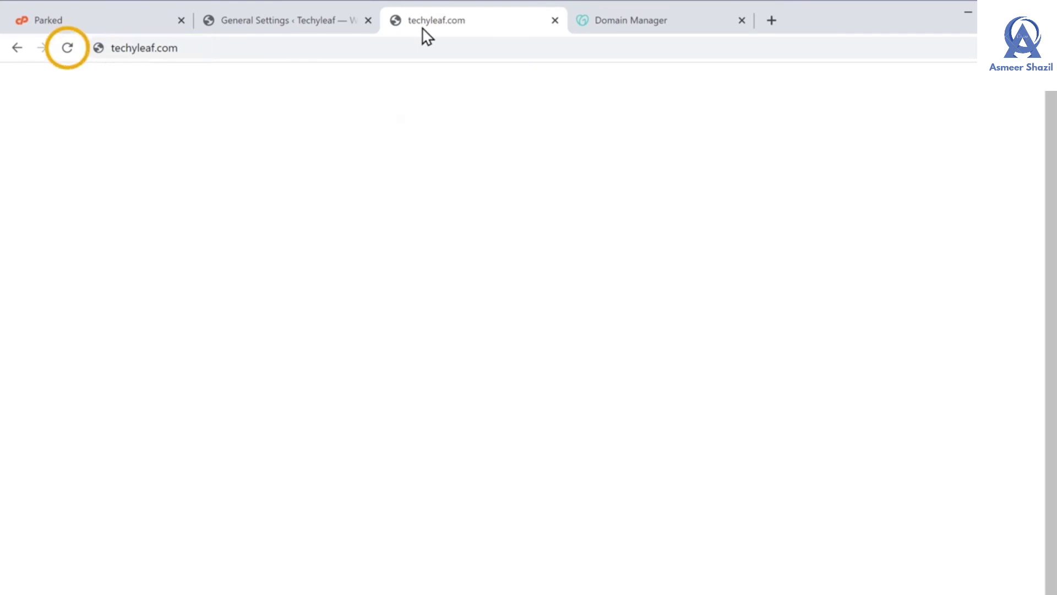
click(66, 50)
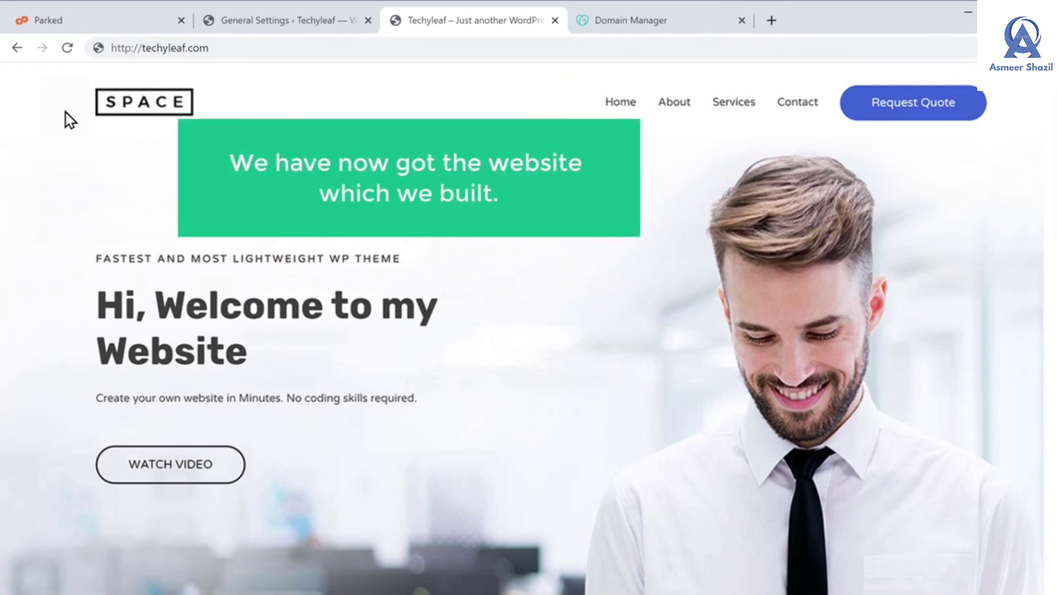
scroll(521, 330, down, 3)
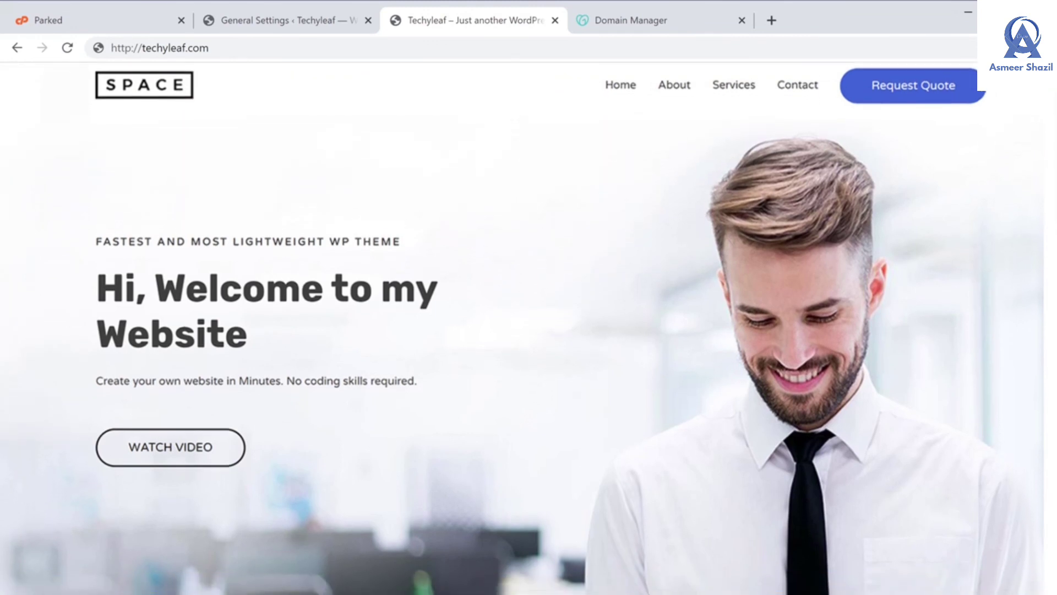
scroll(522, 330, down, 15)
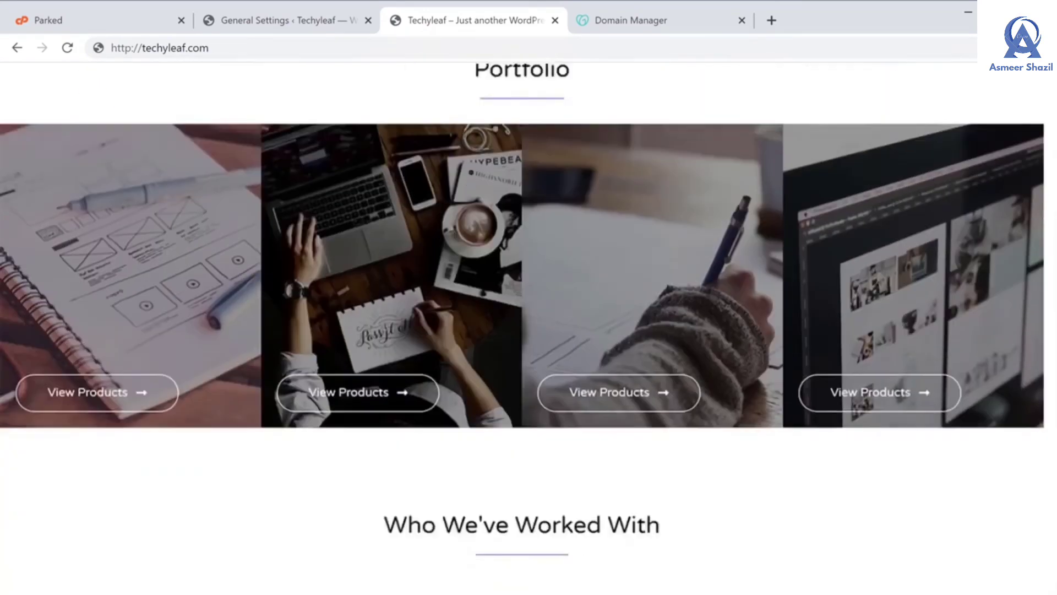
scroll(521, 330, down, 15)
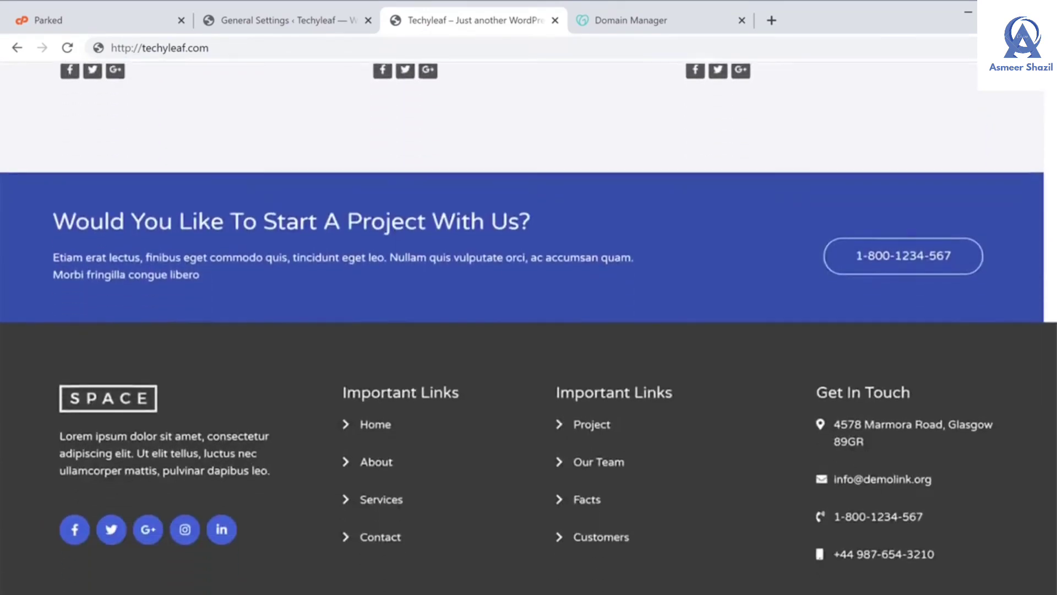
scroll(522, 331, up, 20)
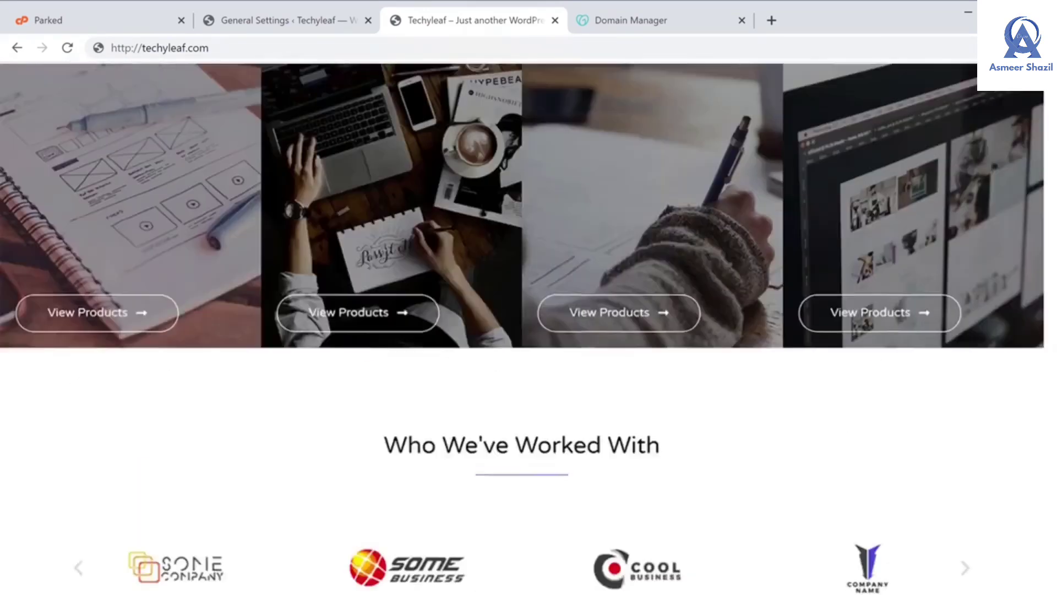
scroll(522, 328, up, 4)
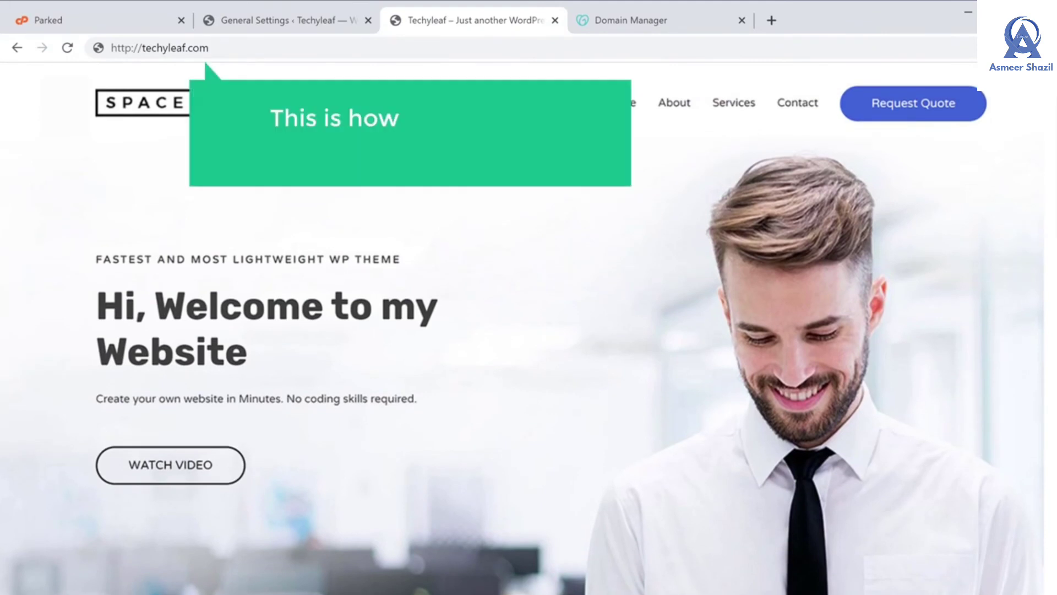